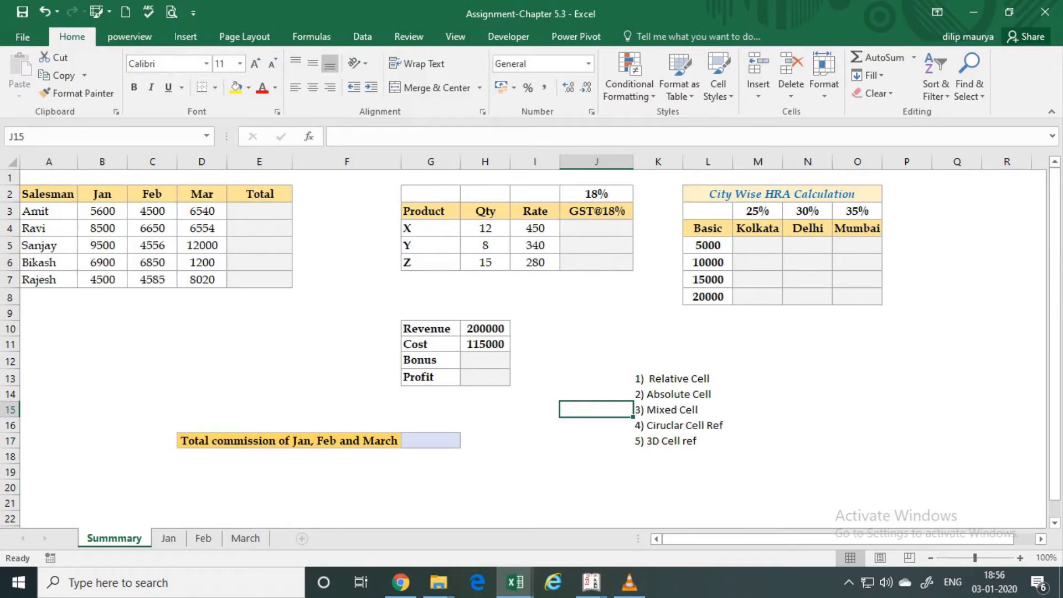
# Highlight the Relative, Absolute and other reference-type notes to review them
pyautogui.click(807, 440)
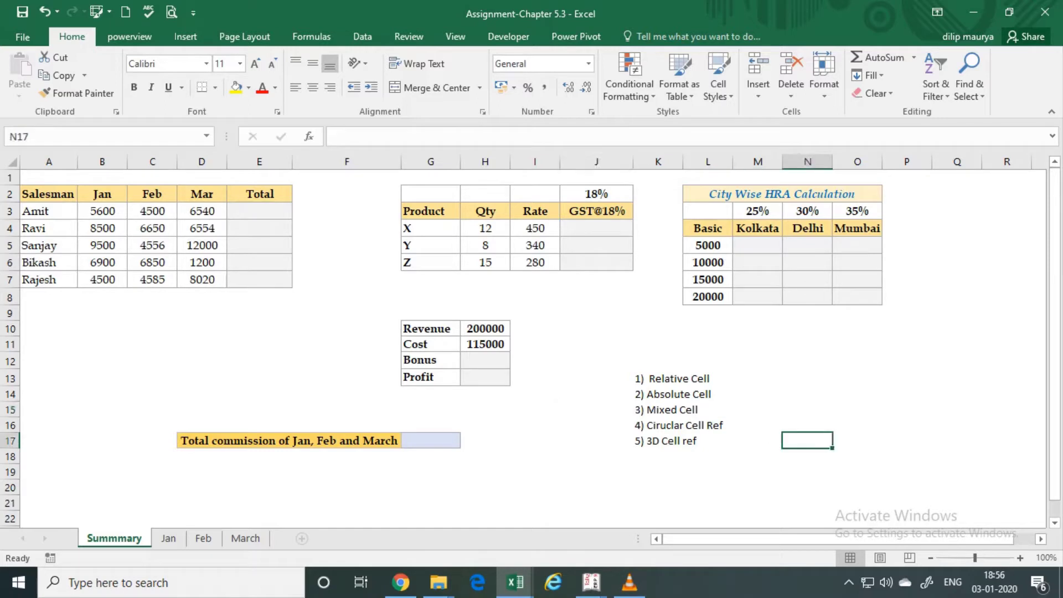
pyautogui.moveTo(596, 379); pyautogui.dragTo(758, 379)
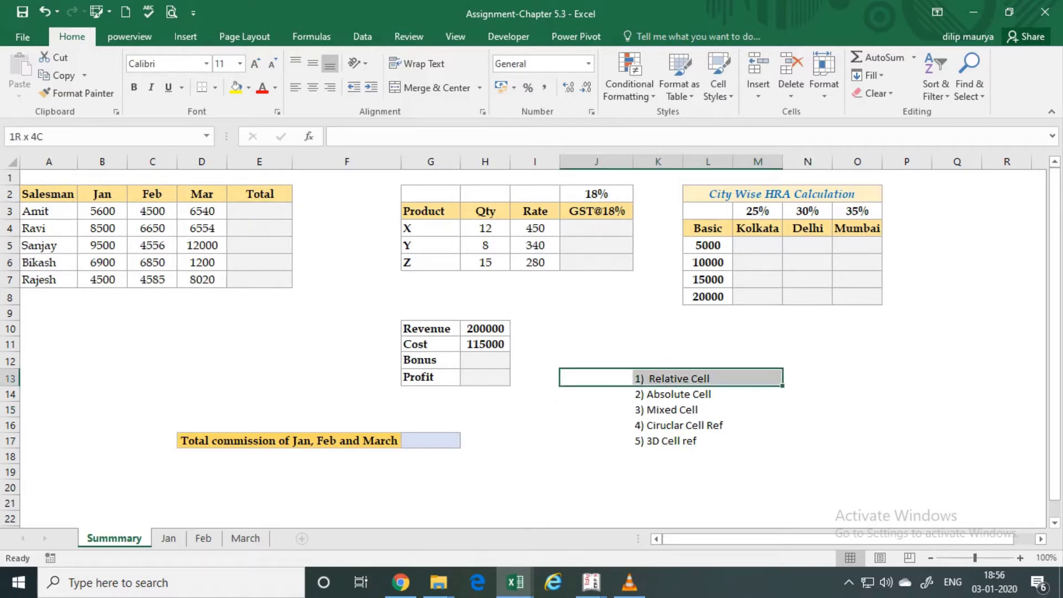
pyautogui.moveTo(758, 379); pyautogui.dragTo(758, 441)
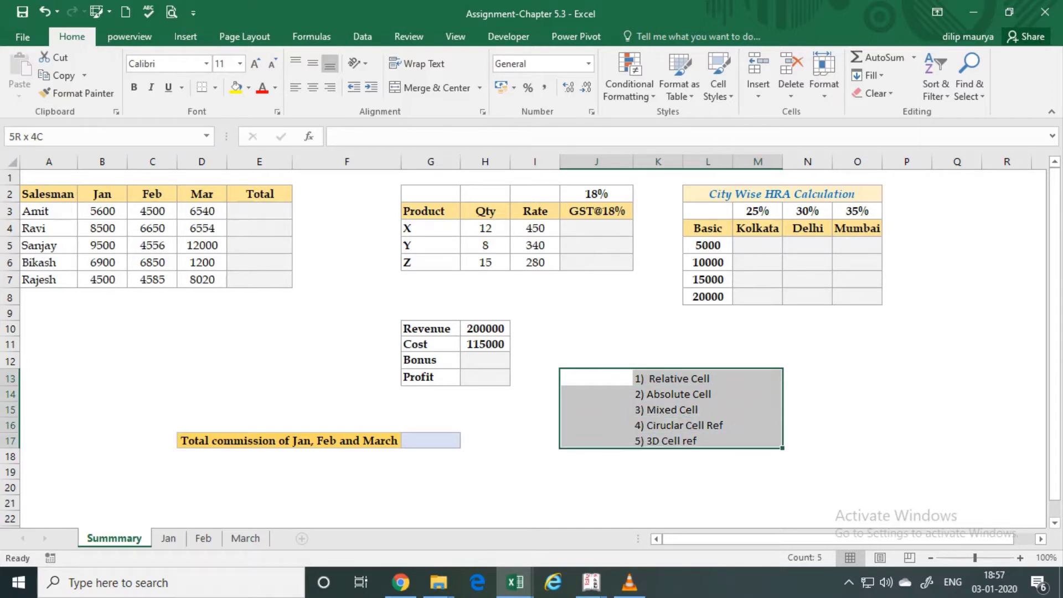
pyautogui.click(708, 471)
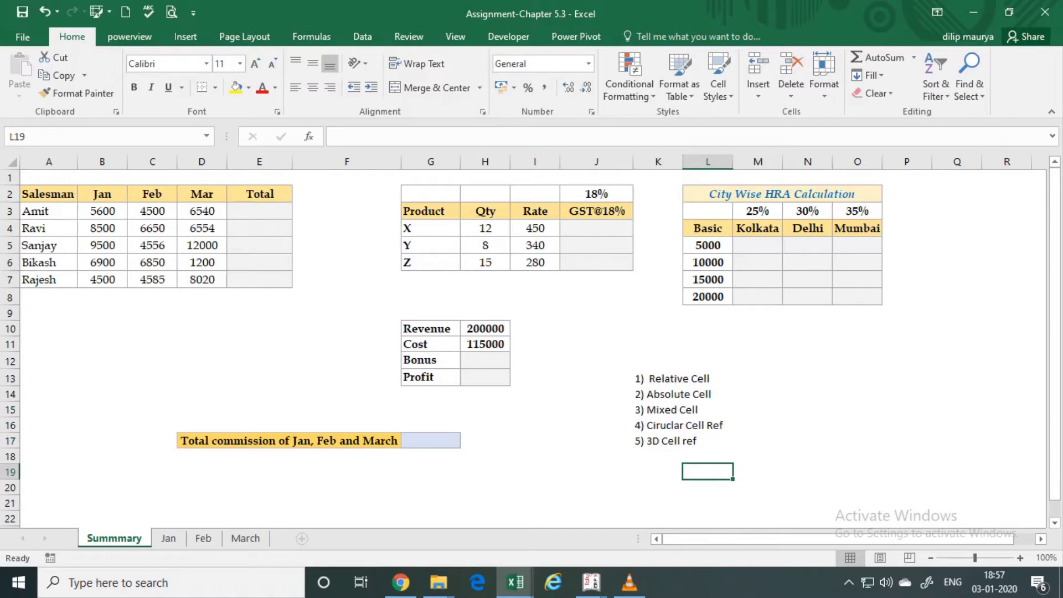
pyautogui.moveTo(596, 379); pyautogui.dragTo(857, 378)
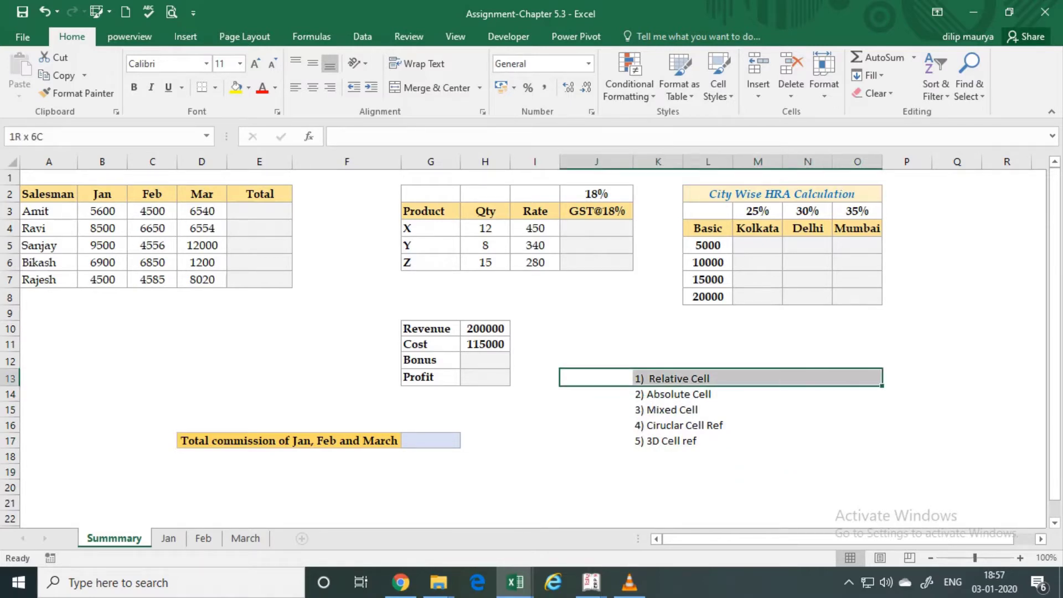
pyautogui.click(857, 378)
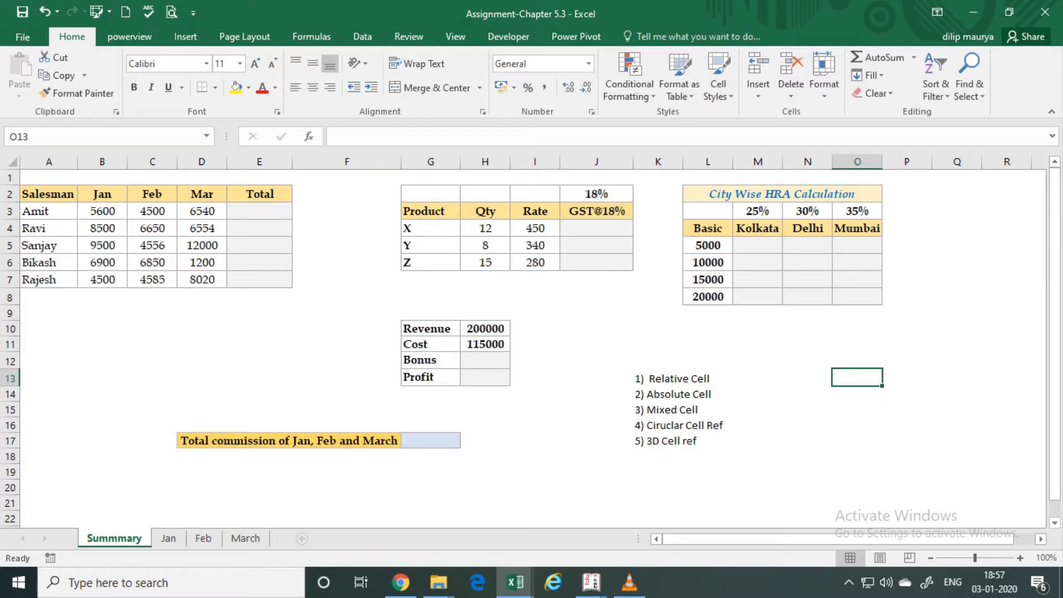
pyautogui.moveTo(596, 378); pyautogui.dragTo(659, 440)
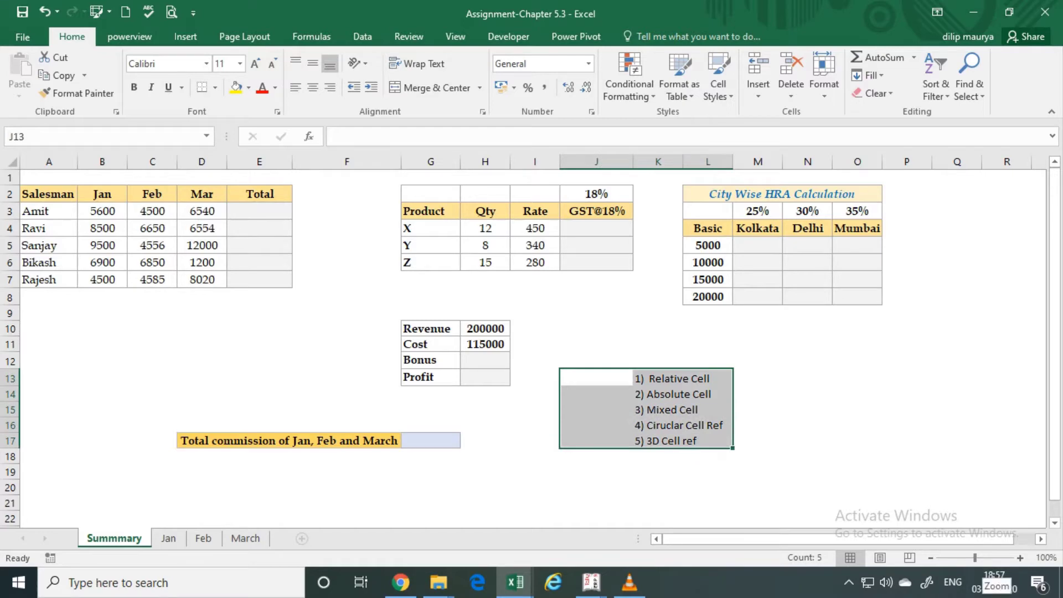
pyautogui.keyDown('ctrl'); pyautogui.scroll(2, 645, 408); pyautogui.keyUp('ctrl')
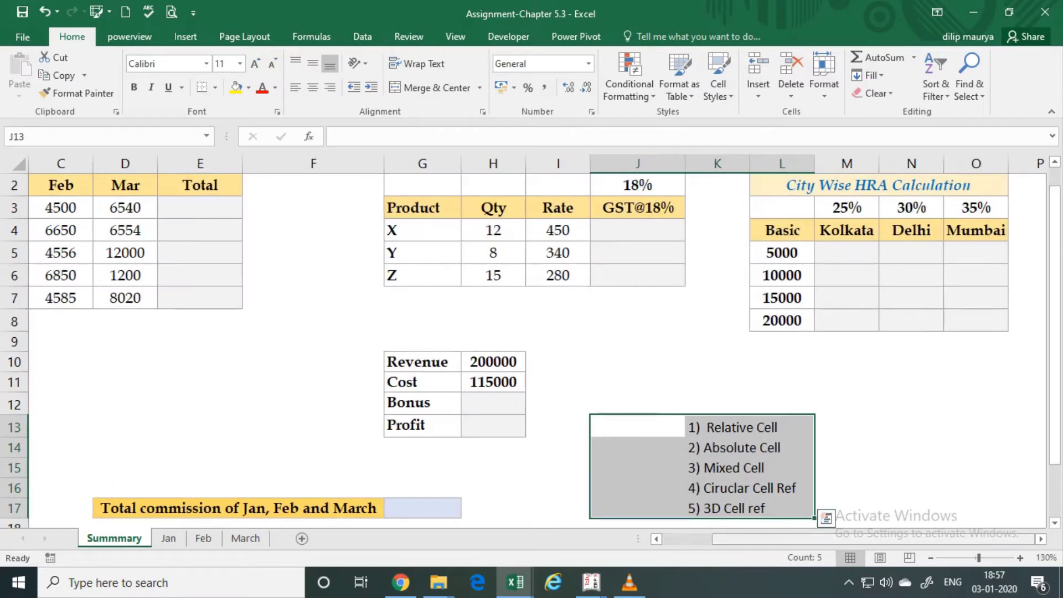
pyautogui.moveTo(692, 538); pyautogui.dragTo(678, 539)
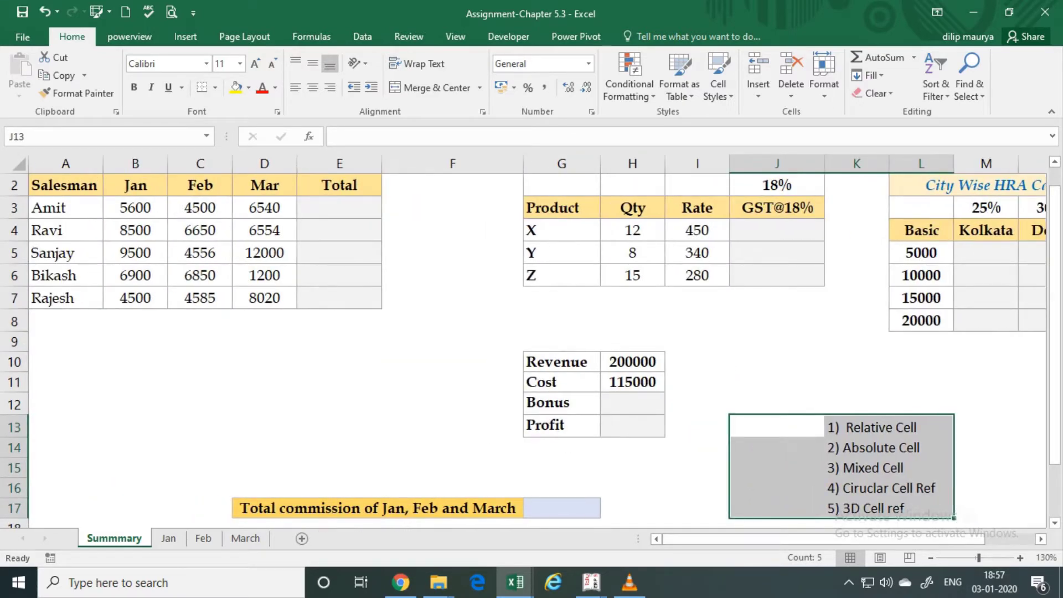
pyautogui.click(698, 427)
pyautogui.click(633, 426)
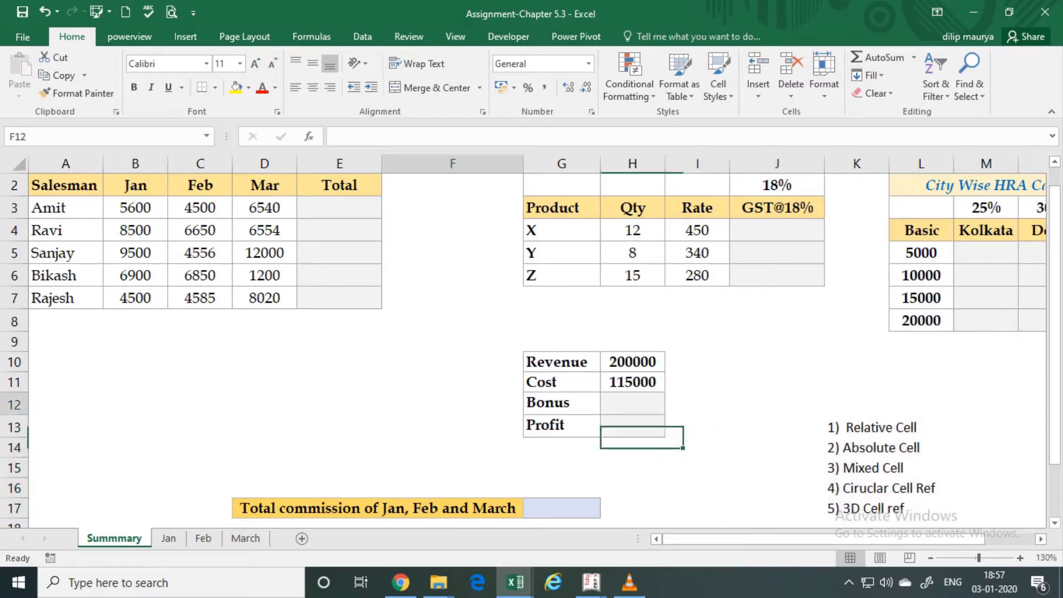
pyautogui.click(452, 403)
# Review the salesman list, Jan–Mar month headers and empty Total column
pyautogui.moveTo(64, 186); pyautogui.dragTo(64, 298)
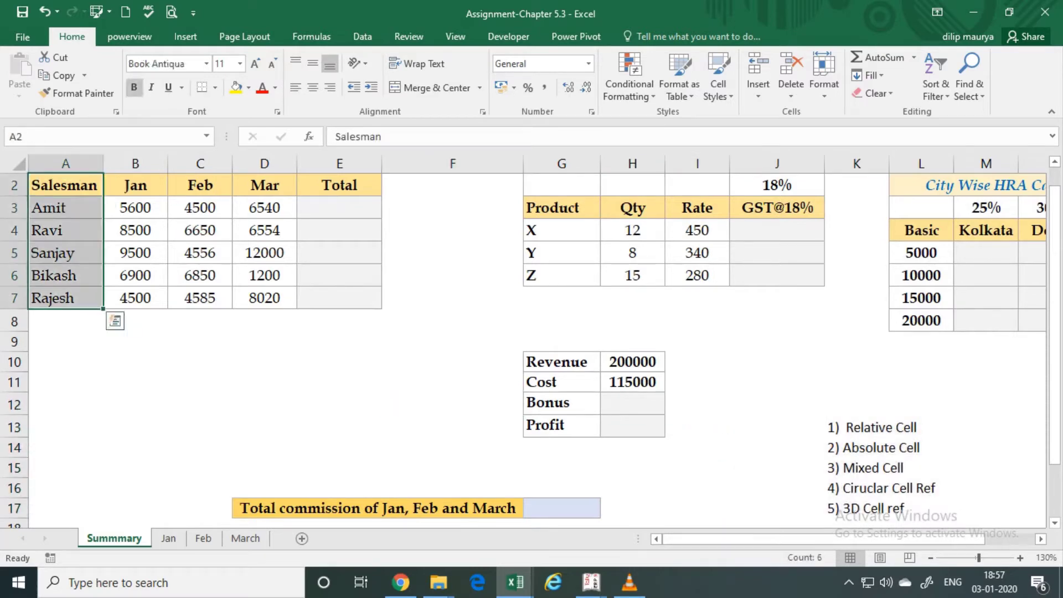
pyautogui.moveTo(135, 185); pyautogui.dragTo(265, 186)
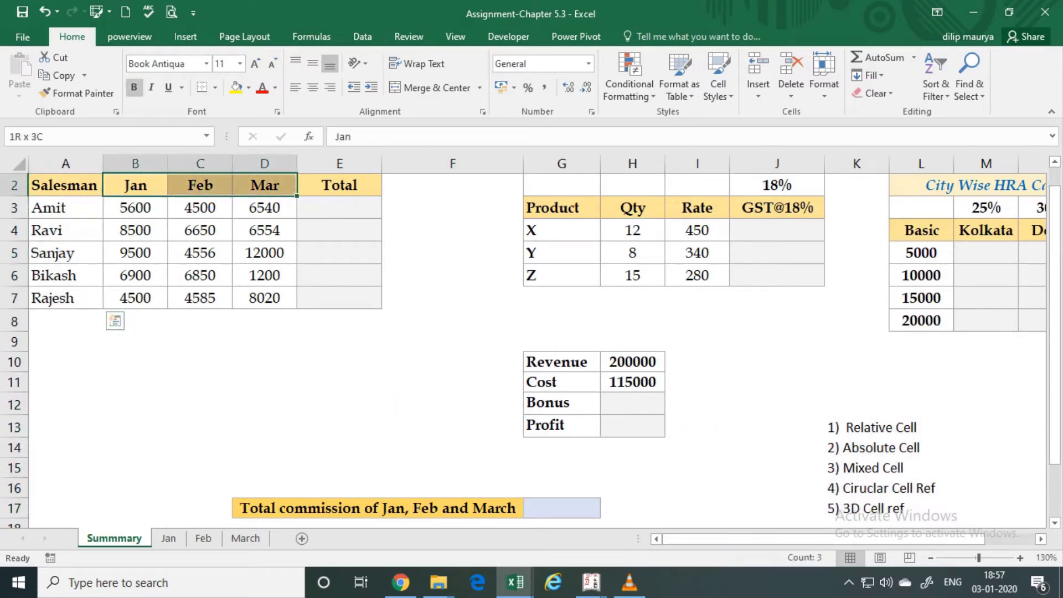
pyautogui.moveTo(340, 186); pyautogui.dragTo(339, 322)
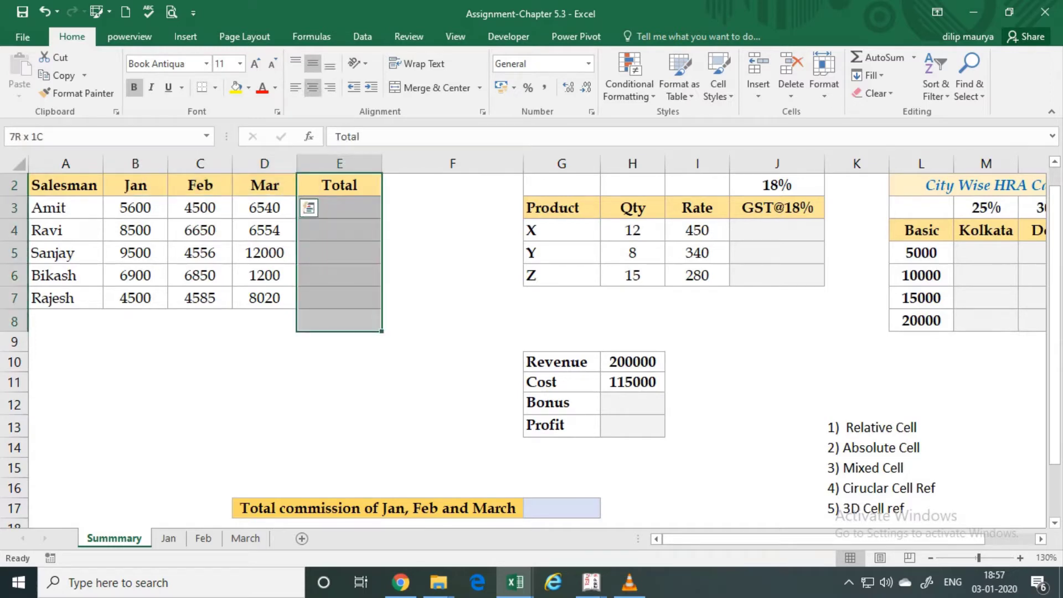
pyautogui.click(265, 298)
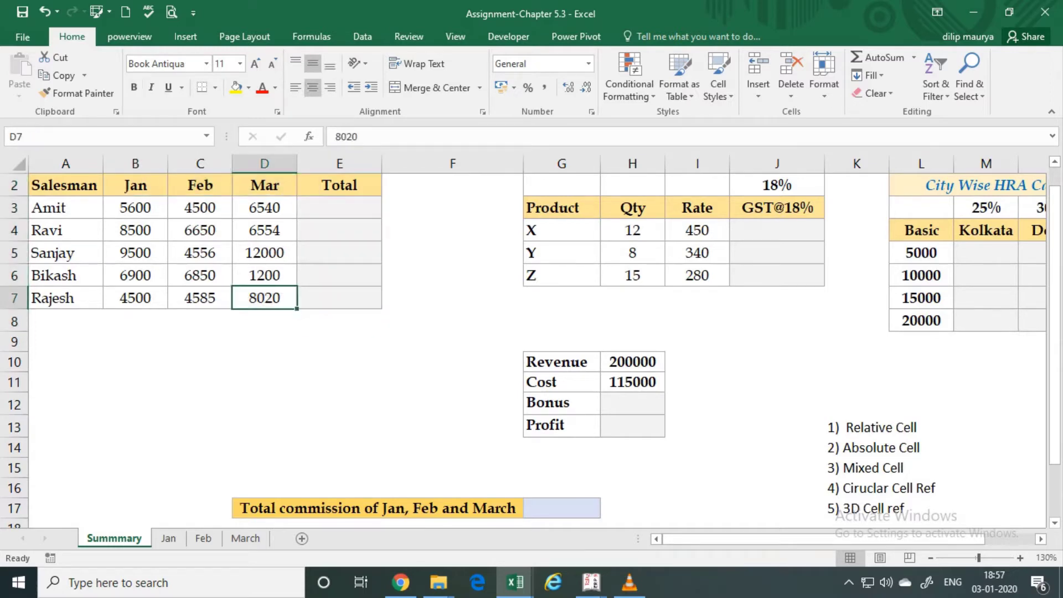
pyautogui.moveTo(135, 207); pyautogui.dragTo(265, 208)
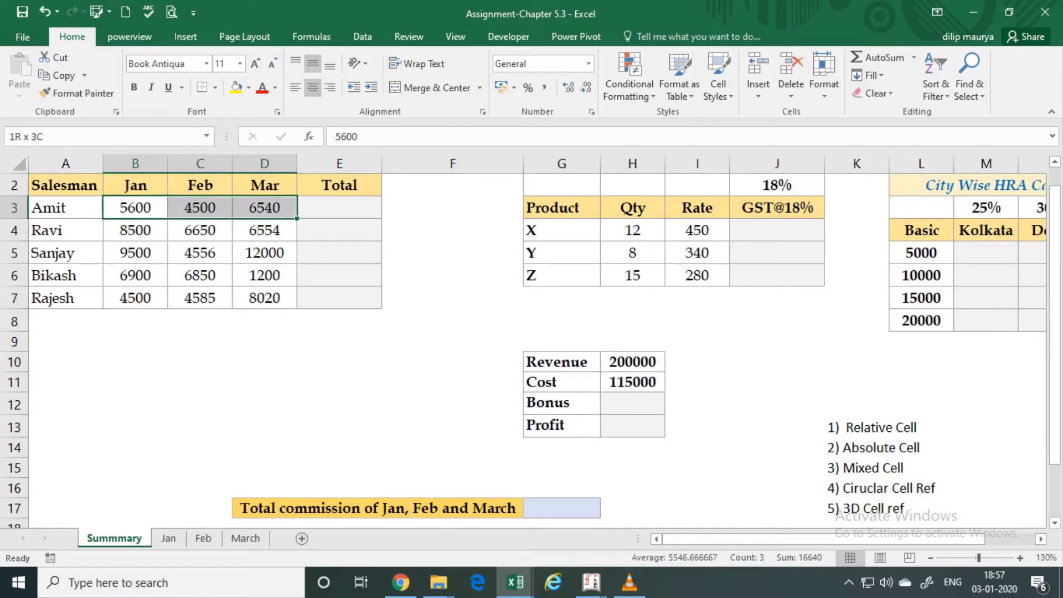
# Enter =SUM(B3:D3) in E3 and fill it down through E7
pyautogui.click(339, 208)
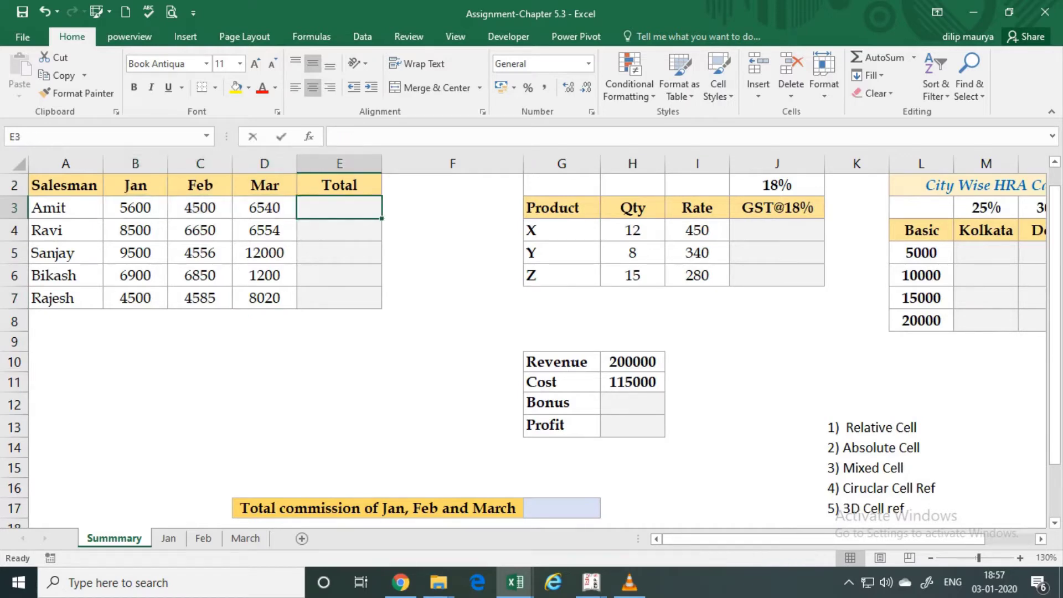
pyautogui.write('=SUM(')
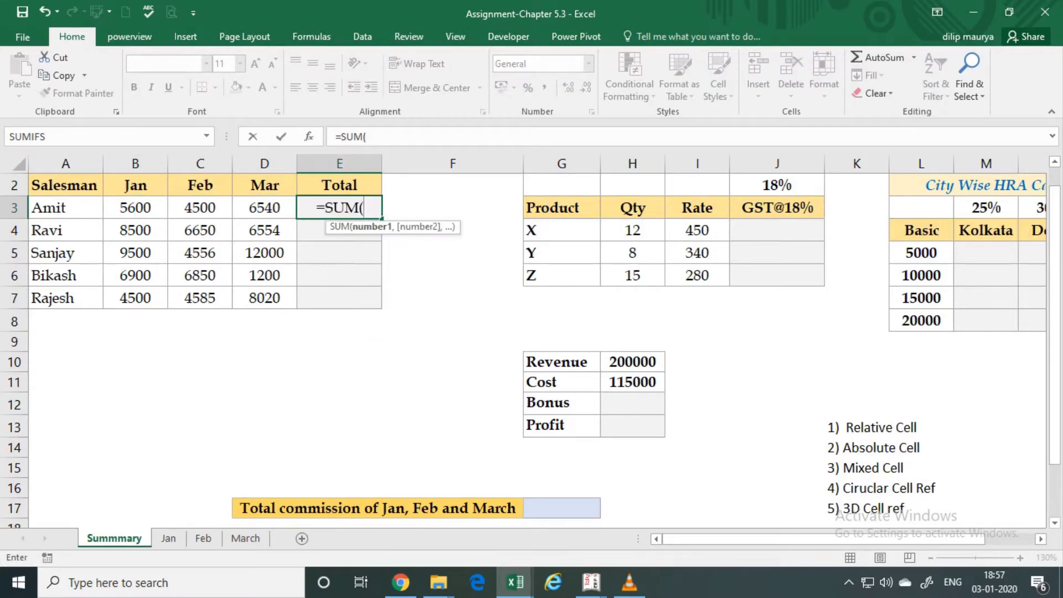
pyautogui.moveTo(135, 208); pyautogui.dragTo(264, 207)
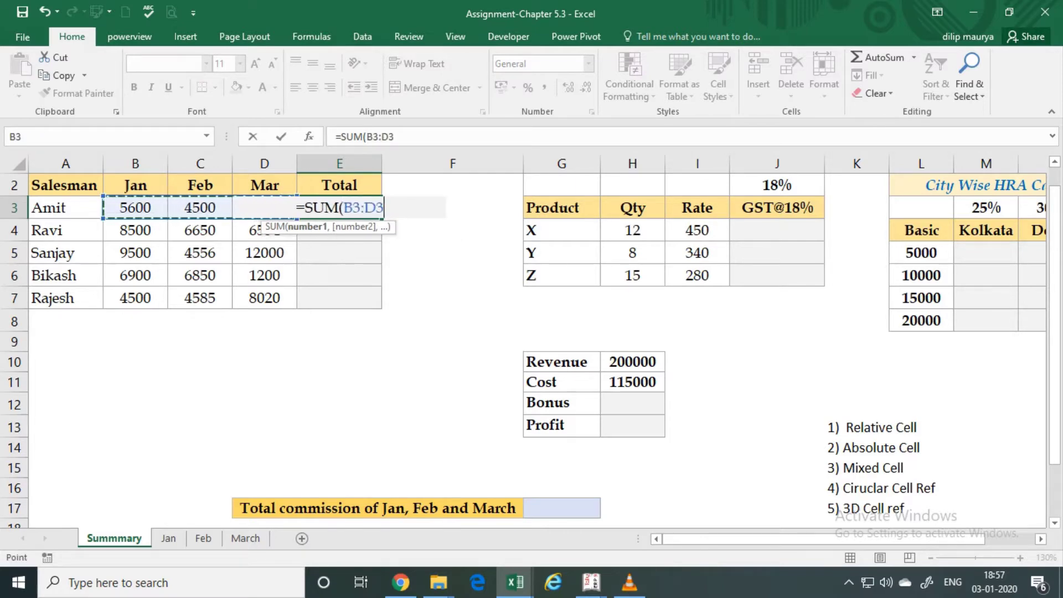
pyautogui.write(')')
pyautogui.hotkey('ctrl', 'Return')
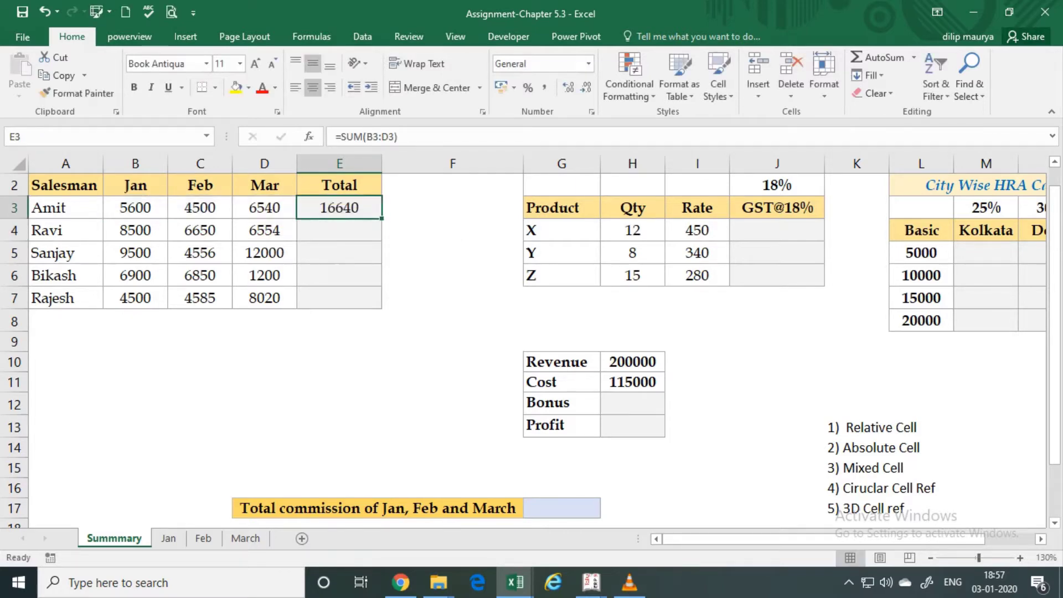
pyautogui.moveTo(382, 219); pyautogui.dragTo(382, 308)
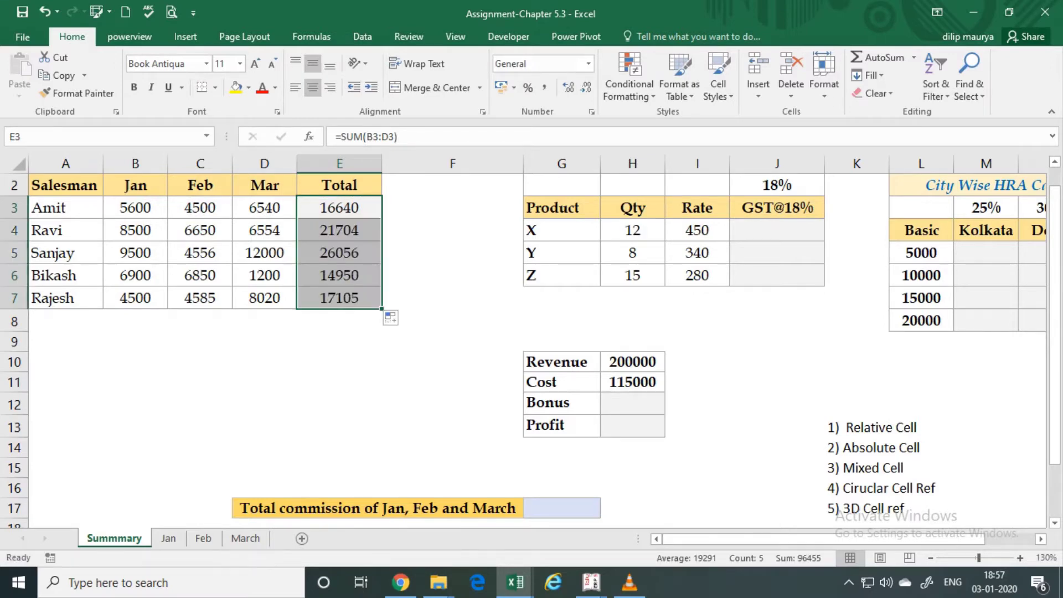
# Check row 6's monthly figures against its total formula, leaving it unchanged
pyautogui.moveTo(265, 275); pyautogui.dragTo(135, 275)
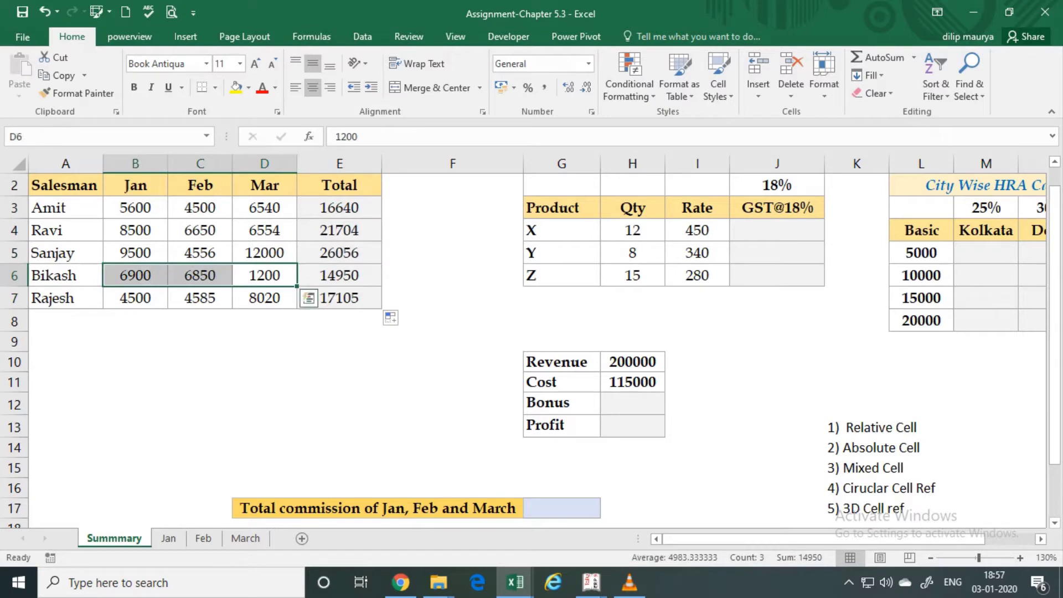
pyautogui.click(339, 276)
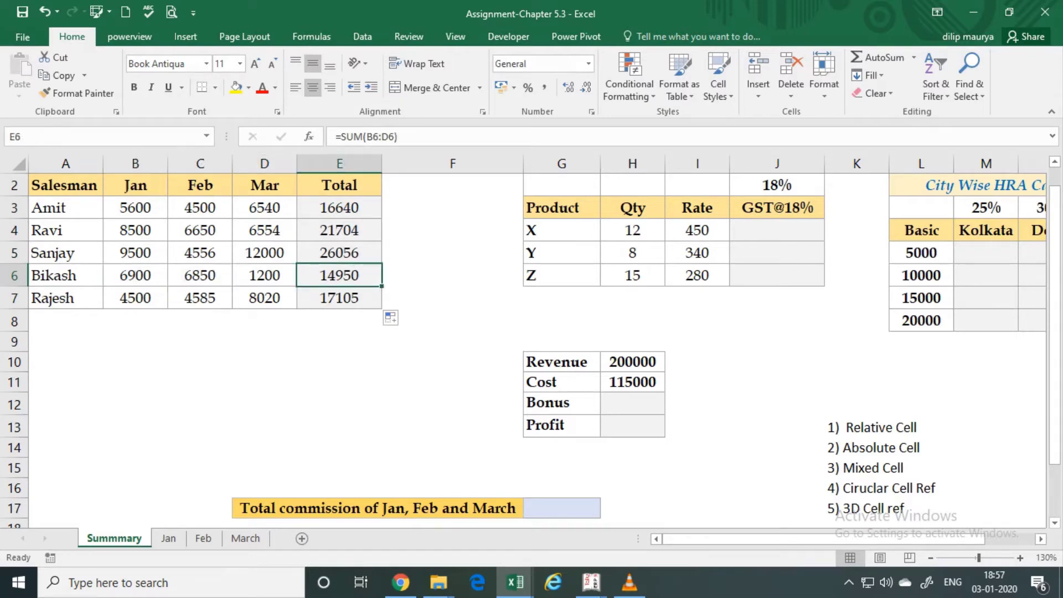
pyautogui.click(382, 137)
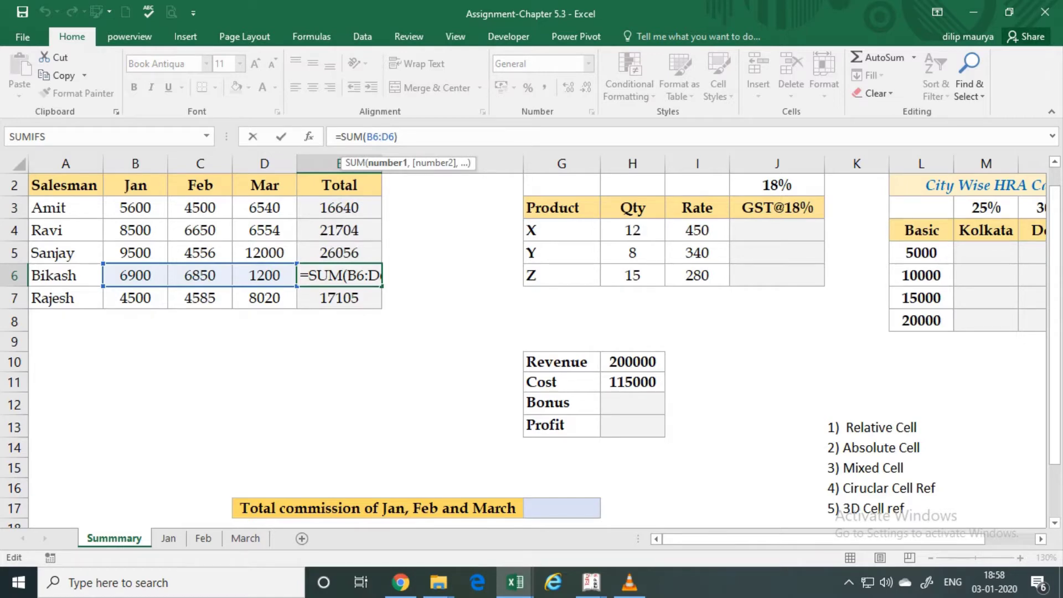
pyautogui.press('Return')
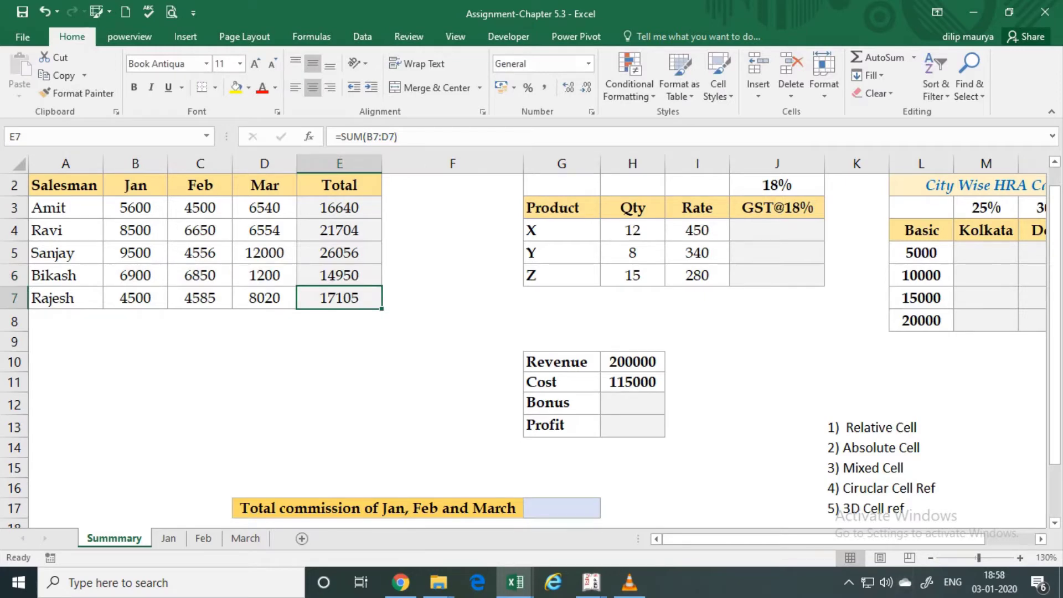
pyautogui.moveTo(777, 447); pyautogui.dragTo(922, 447)
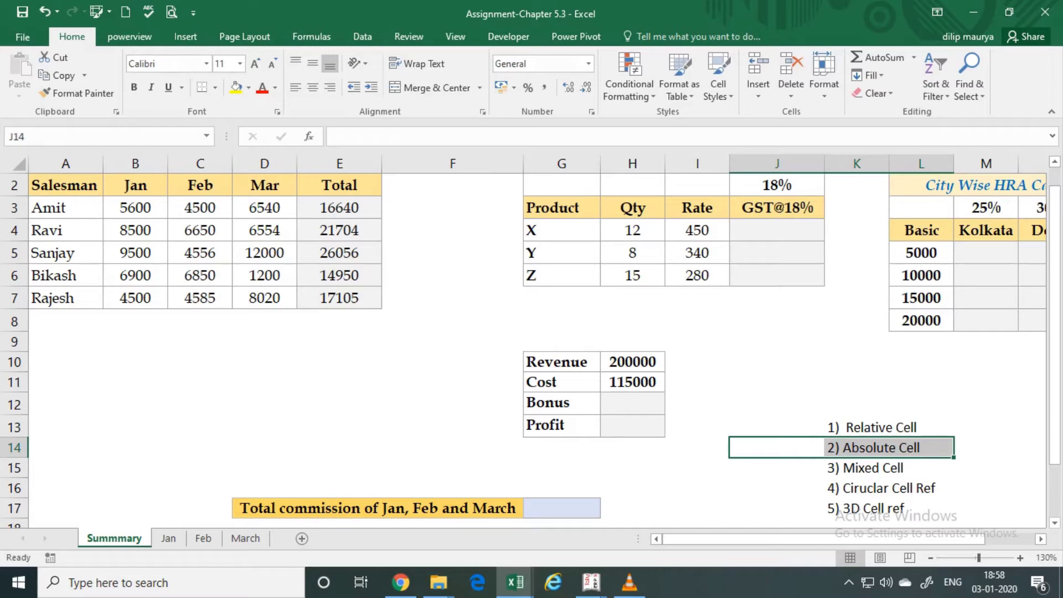
# Enter =H4*I4 in J4 to multiply product X's Qty by Rate
pyautogui.hscroll(1, 537, 349)
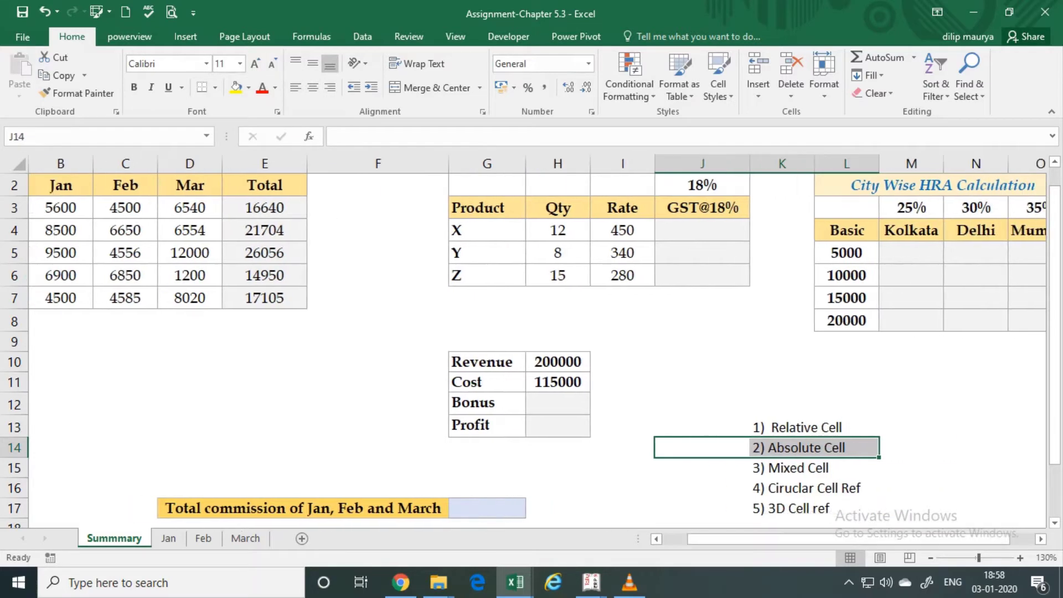
pyautogui.click(558, 230)
pyautogui.click(623, 230)
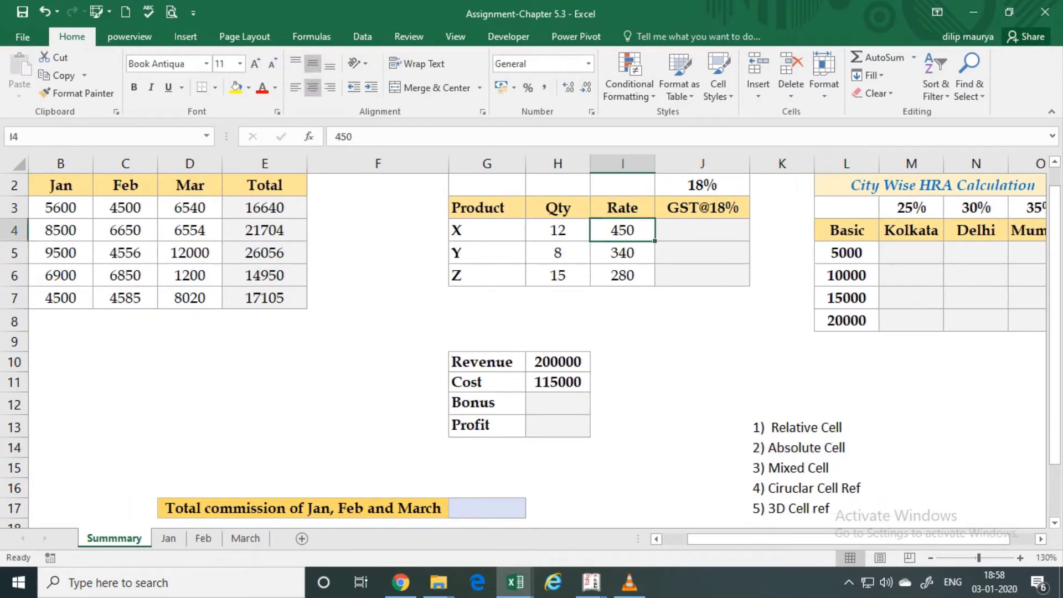
pyautogui.click(702, 185)
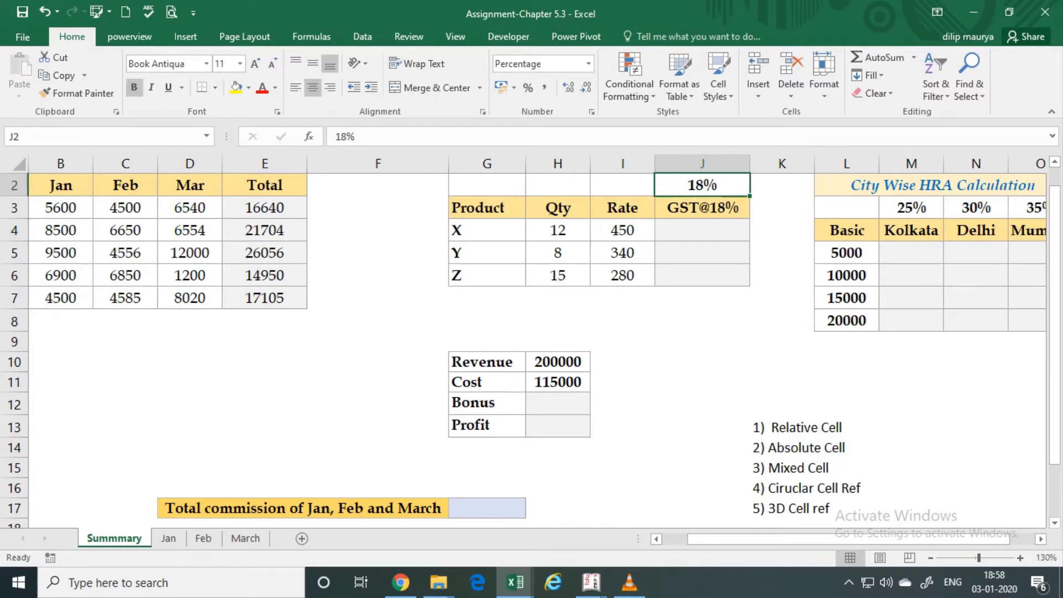
pyautogui.click(703, 230)
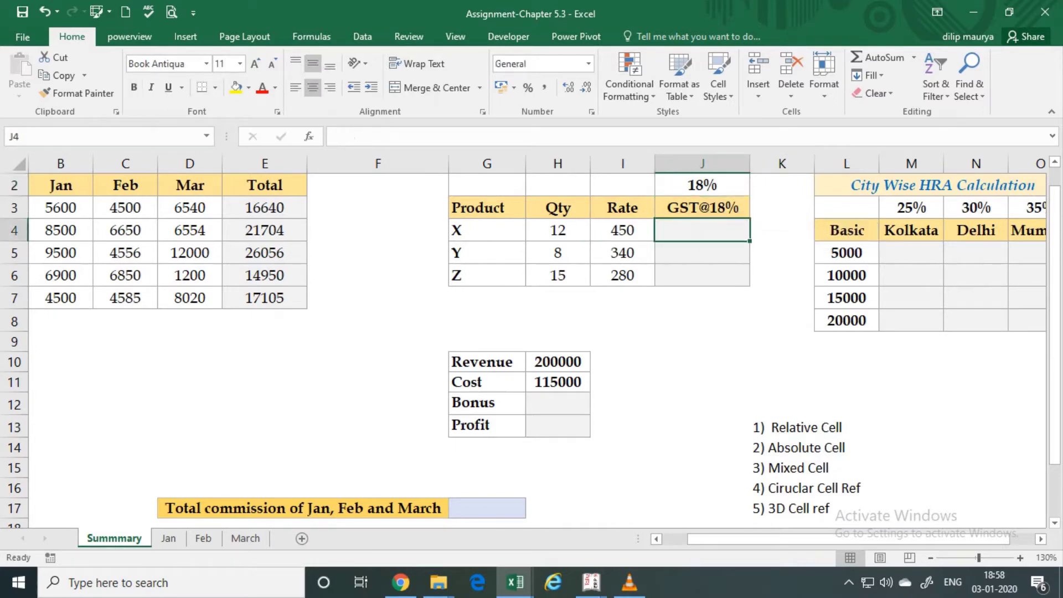
pyautogui.write('=')
pyautogui.press('Left')
pyautogui.press('Left')
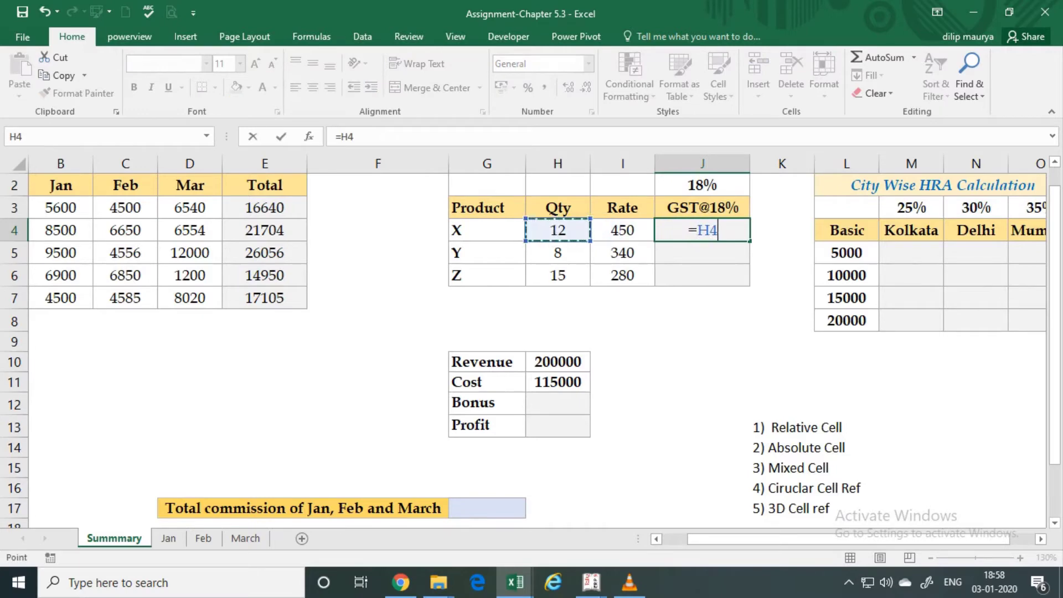
pyautogui.write('*')
pyautogui.press('Left')
pyautogui.press('Return')
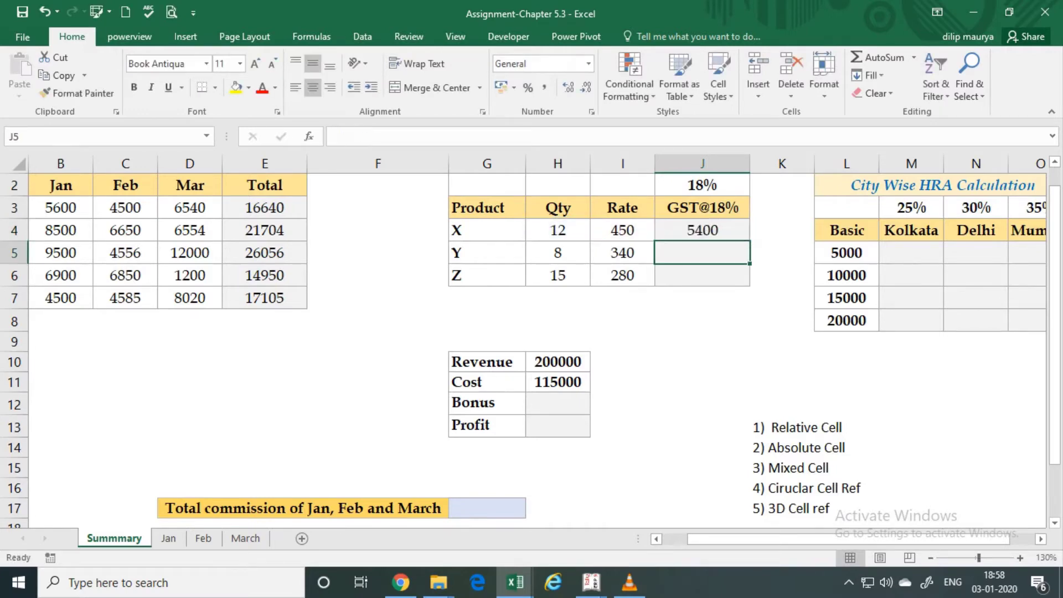
pyautogui.press('Up')
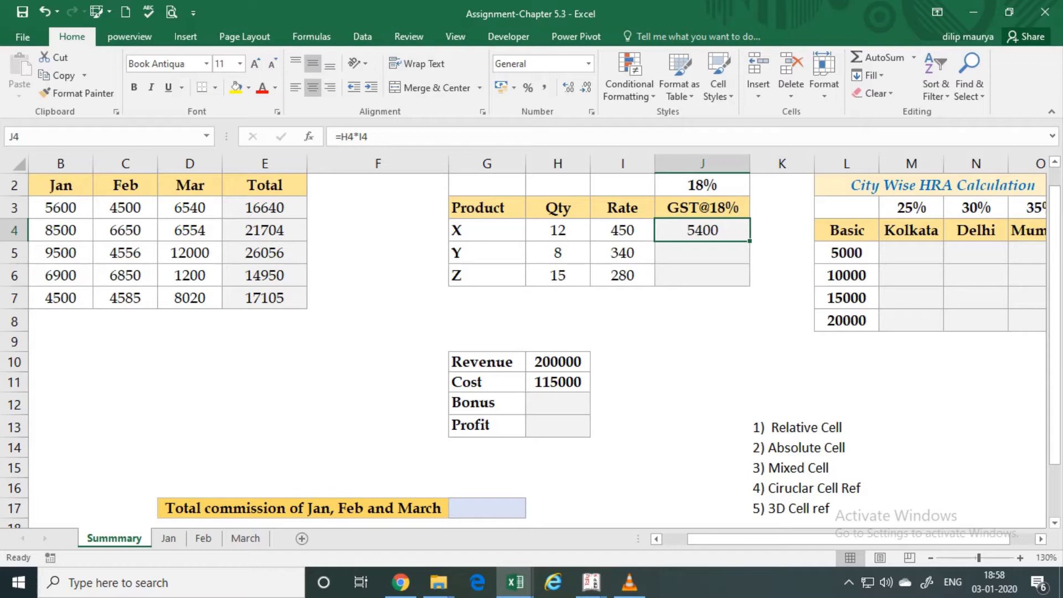
# Extend J4's formula to =H4*I4*J2 so it shows 972
pyautogui.press('F2')
pyautogui.press('Escape')
pyautogui.press('F2')
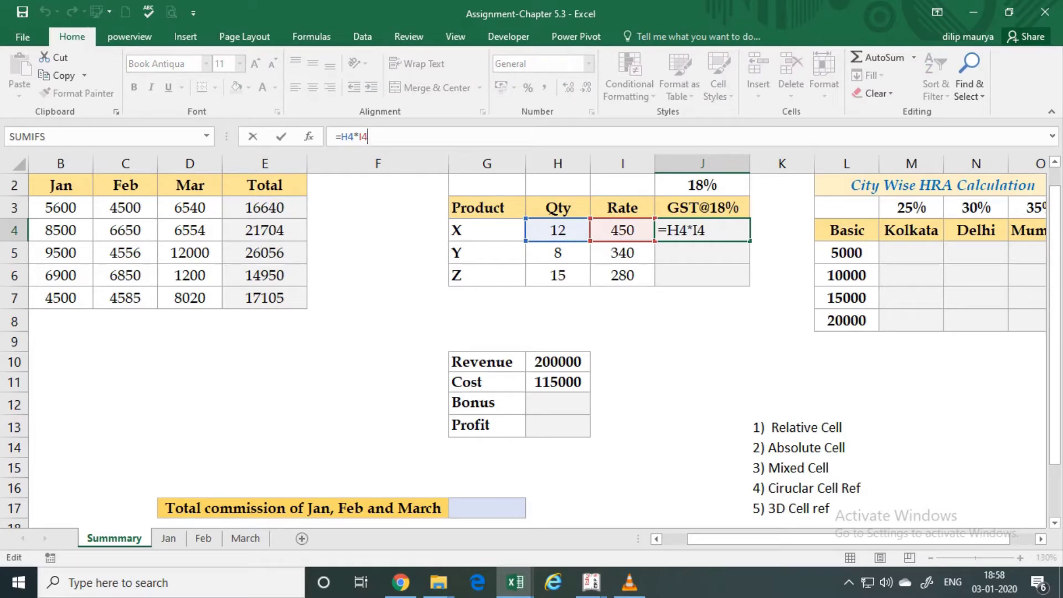
pyautogui.write('*')
pyautogui.click(703, 185)
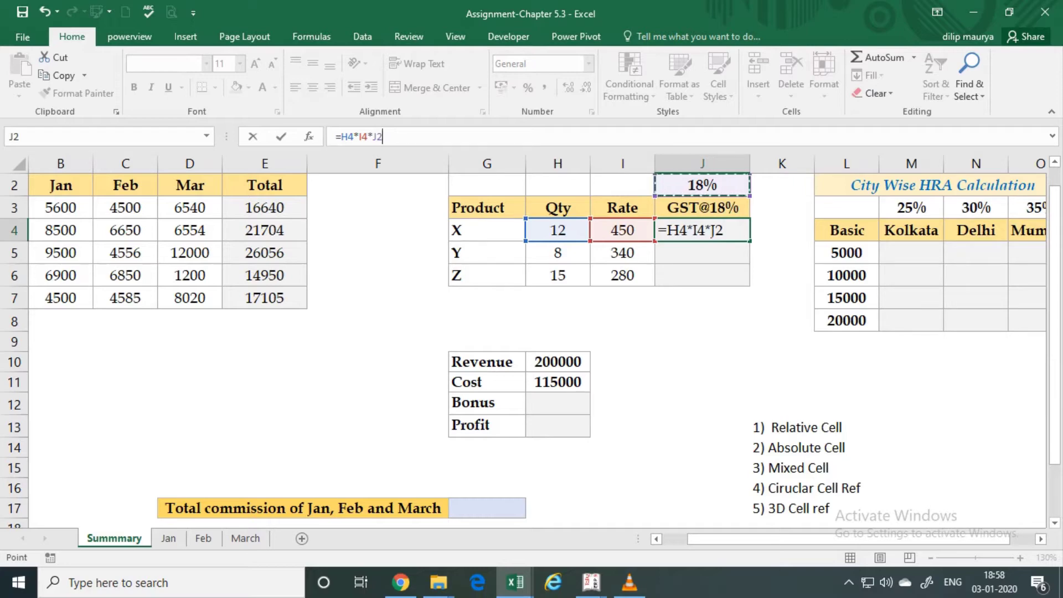
pyautogui.press('Return')
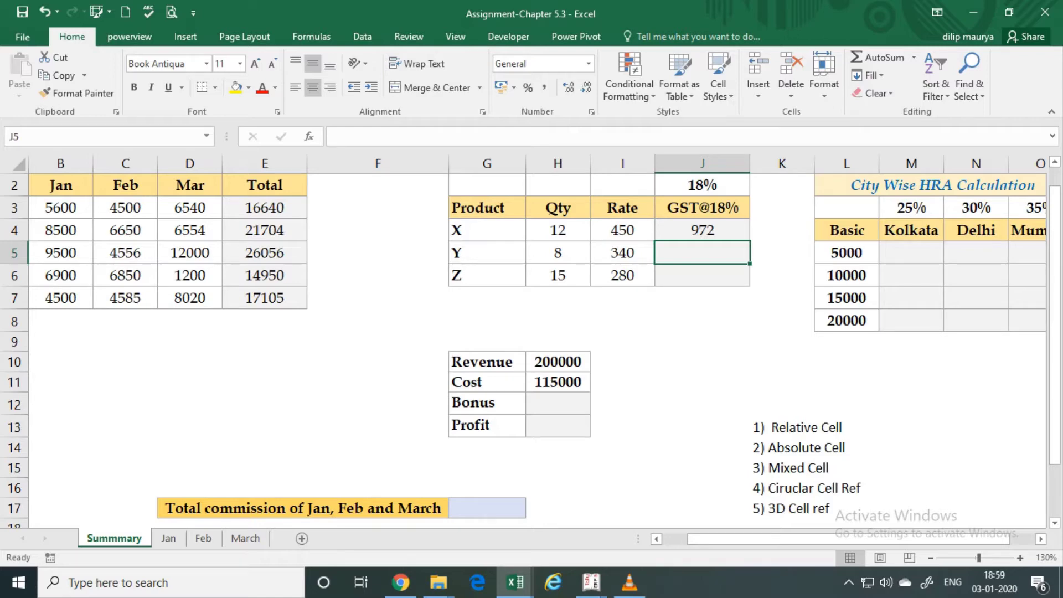
# Fill J4's GST formula down to J6 and review its references
pyautogui.click(702, 230)
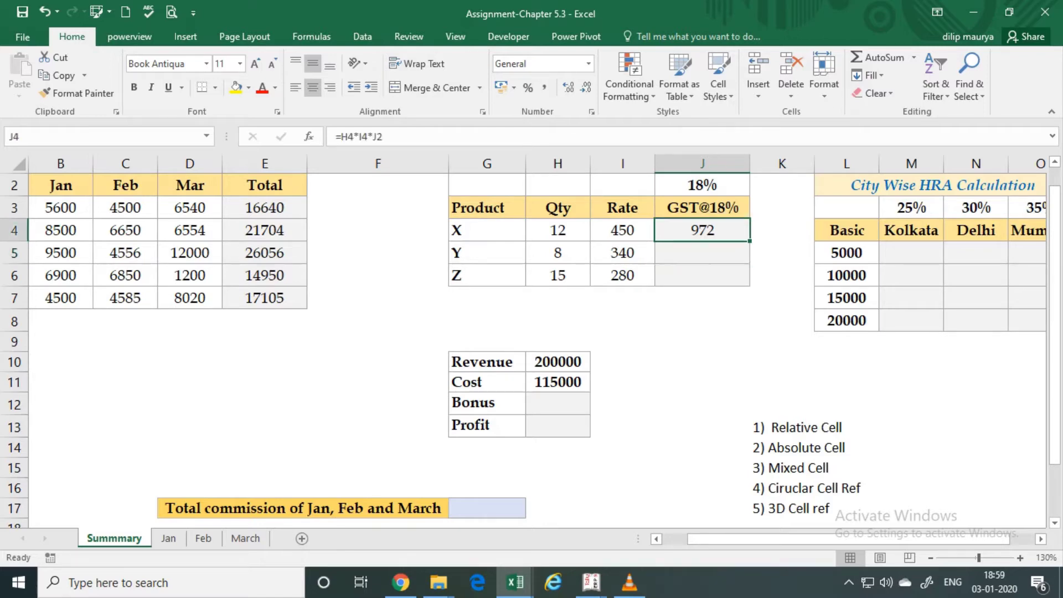
pyautogui.moveTo(750, 241); pyautogui.dragTo(750, 283)
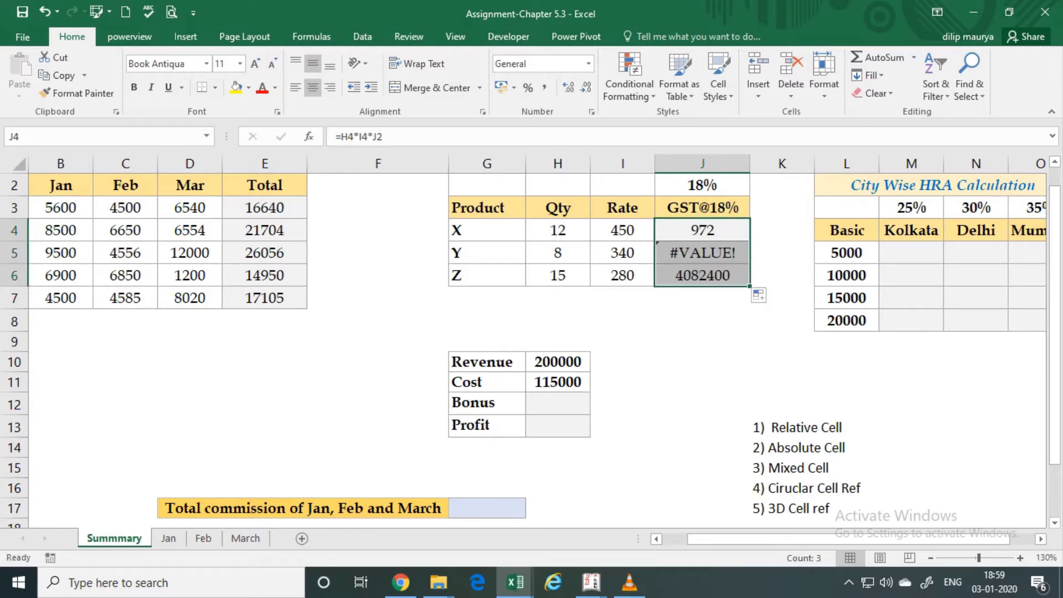
pyautogui.click(702, 230)
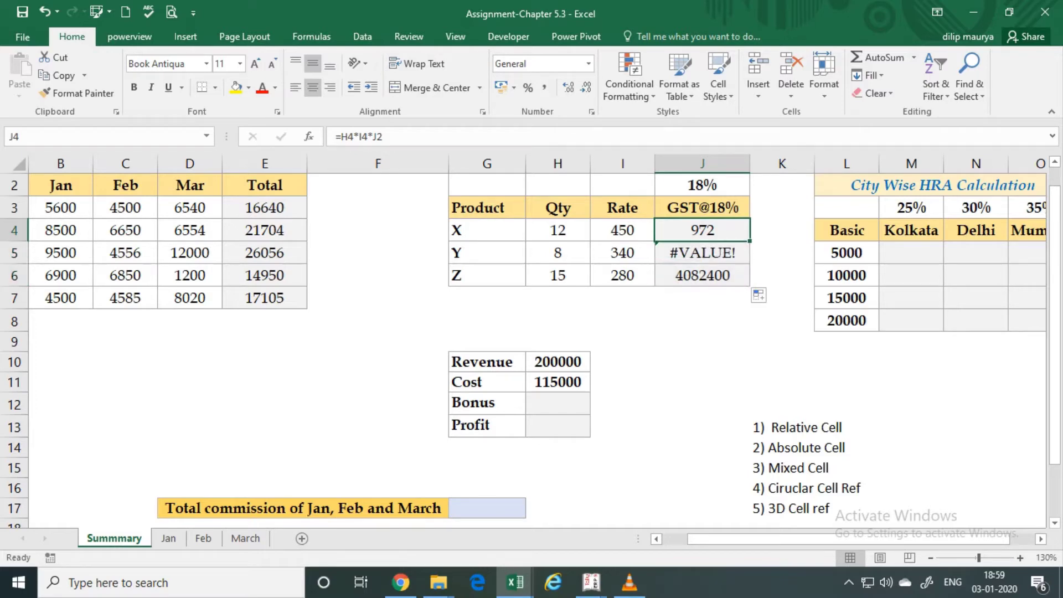
pyautogui.press('F2')
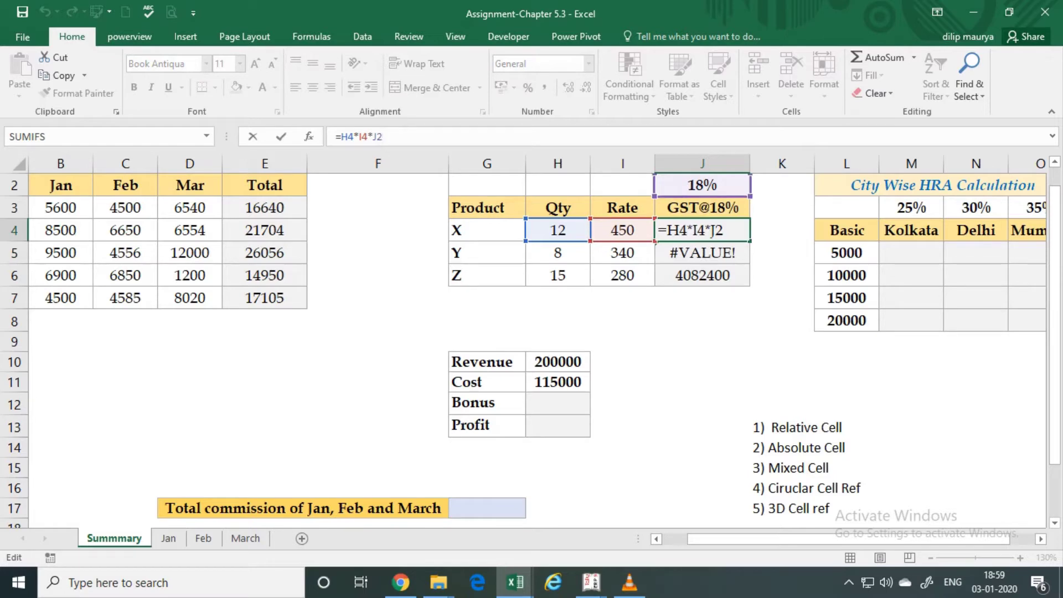
pyautogui.hotkey('ctrl', 'Return')
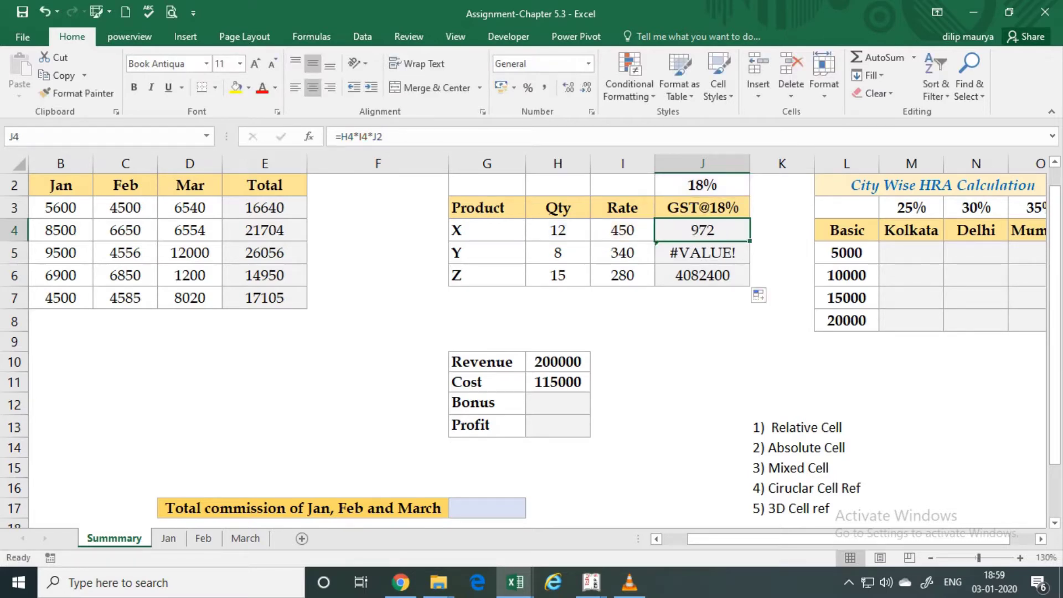
# Change J5's shifted J3 reference to J2, then clear J4:J6
pyautogui.click(703, 253)
pyautogui.press('F2')
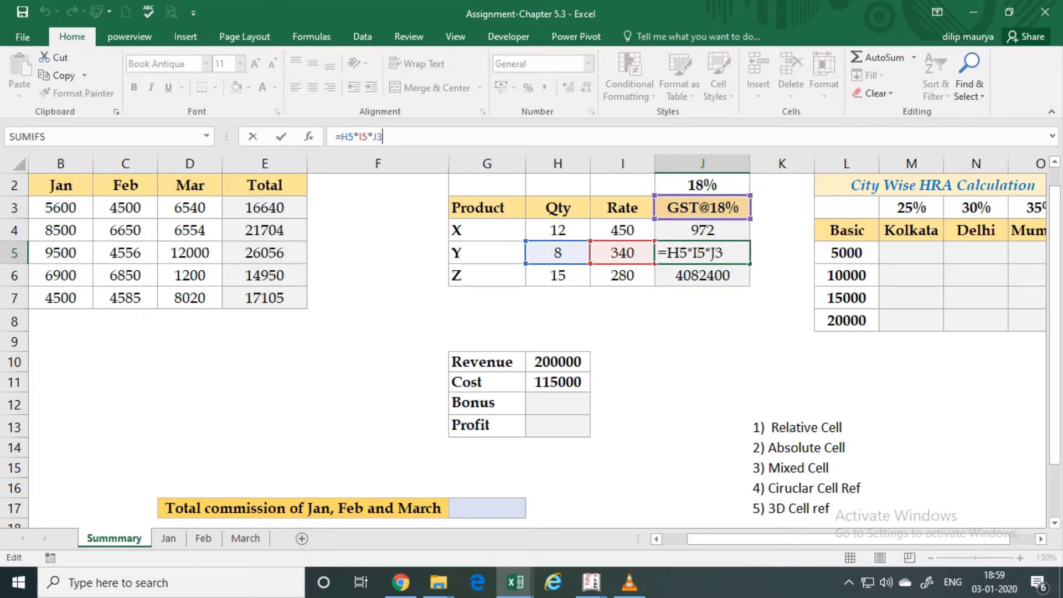
pyautogui.press('BackSpace')
pyautogui.write('2')
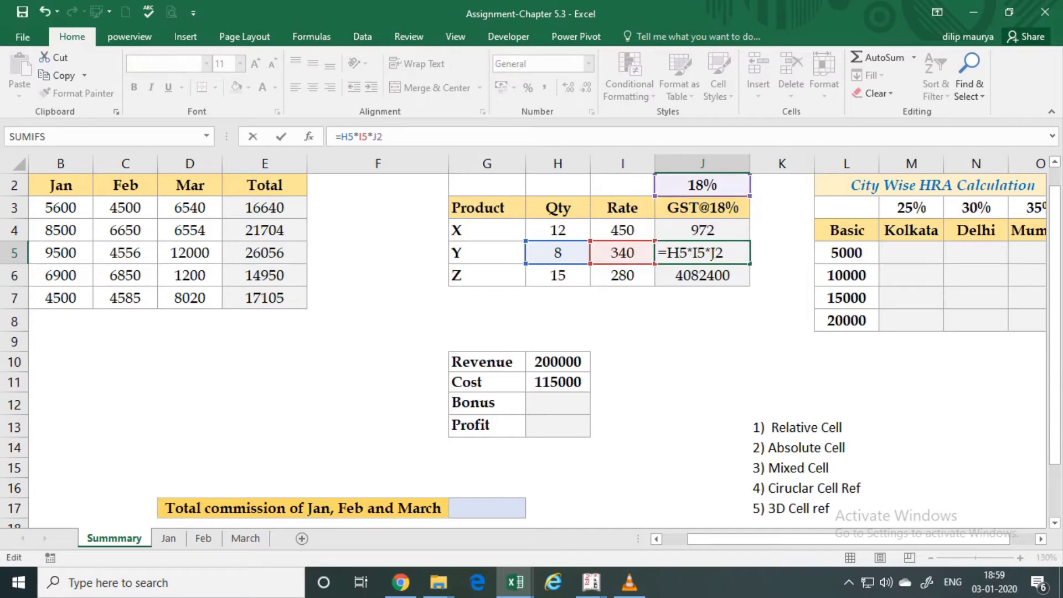
pyautogui.press('Return')
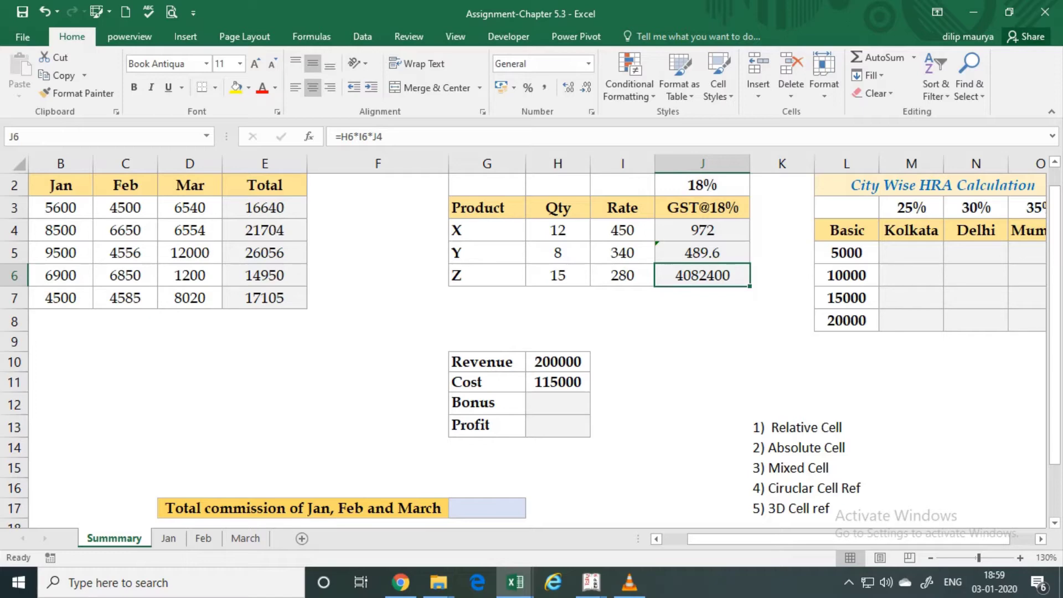
pyautogui.moveTo(702, 230); pyautogui.dragTo(702, 275)
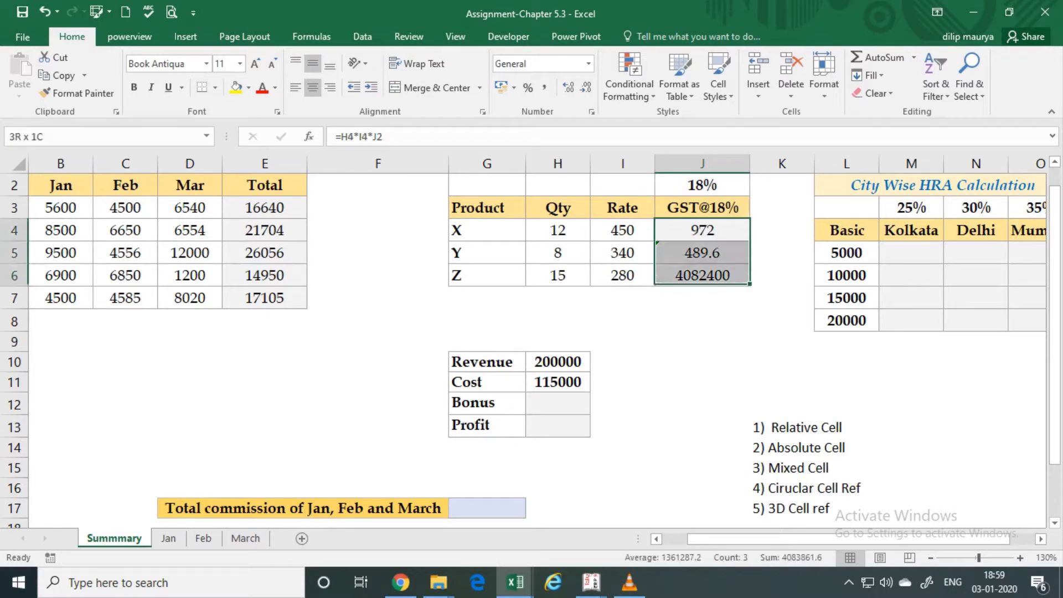
pyautogui.press('Delete')
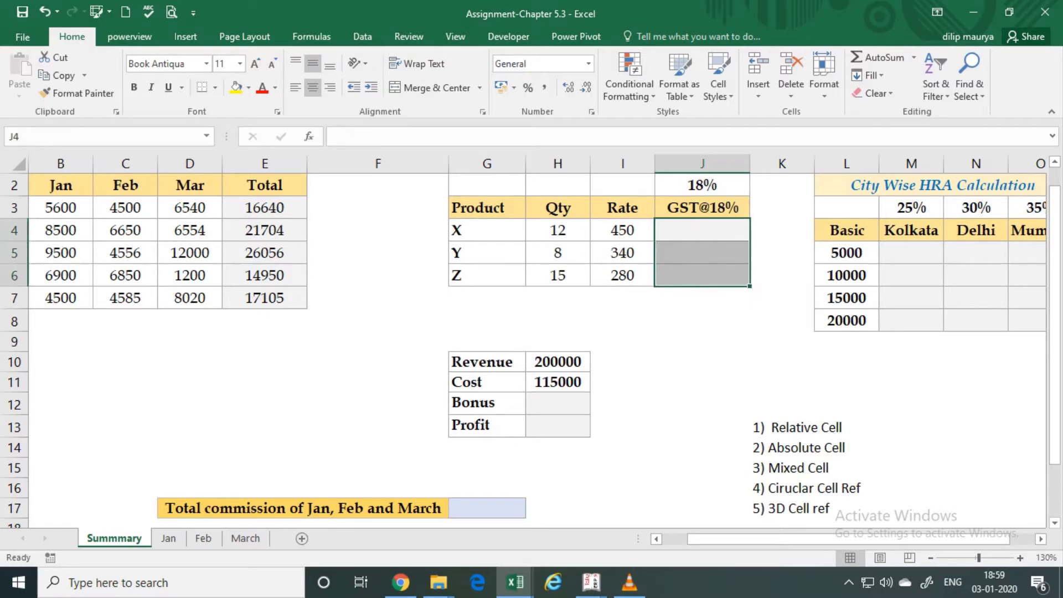
# Enter =H4*I4*$J$2 in J4 with the 18% rate locked absolute
pyautogui.click(702, 230)
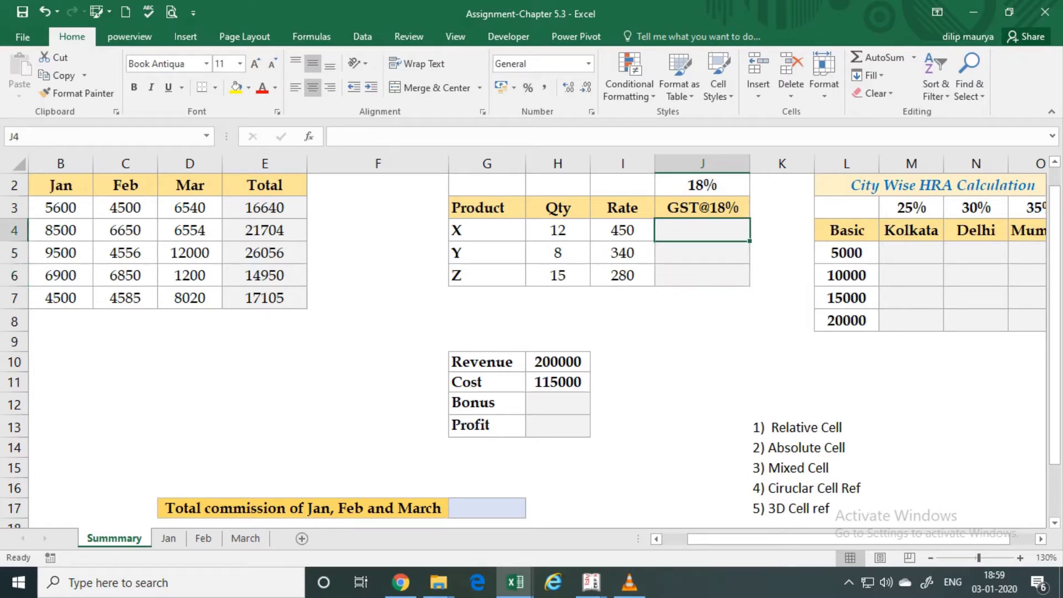
pyautogui.write('=')
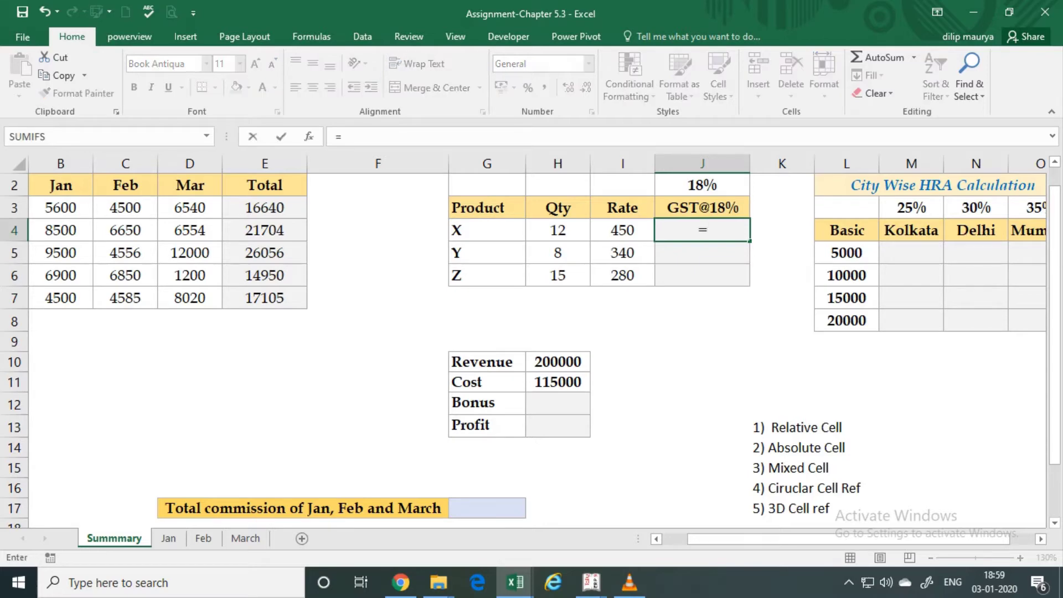
pyautogui.click(558, 230)
pyautogui.write('*')
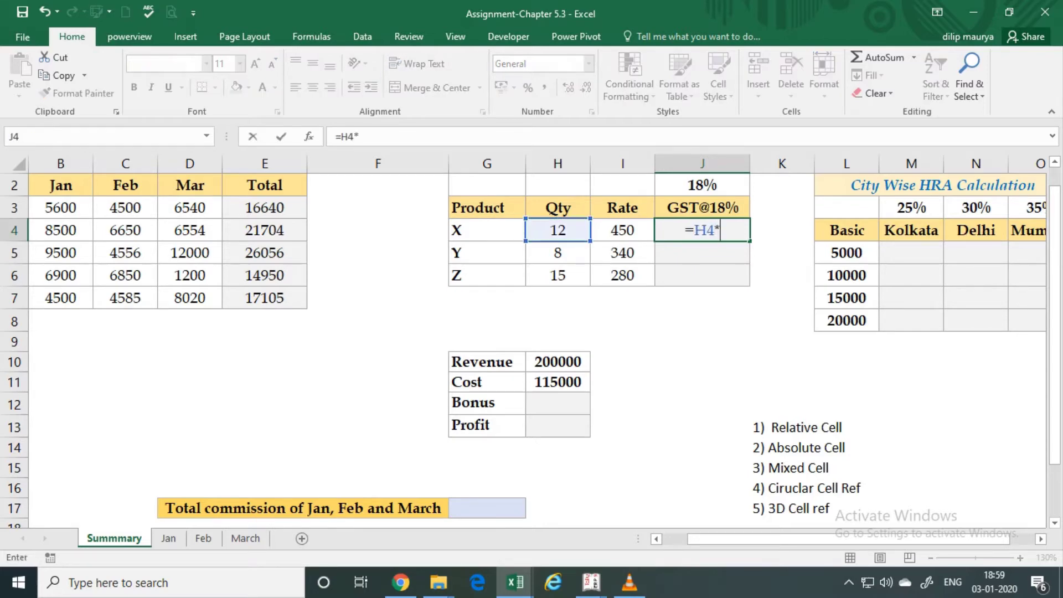
pyautogui.click(622, 230)
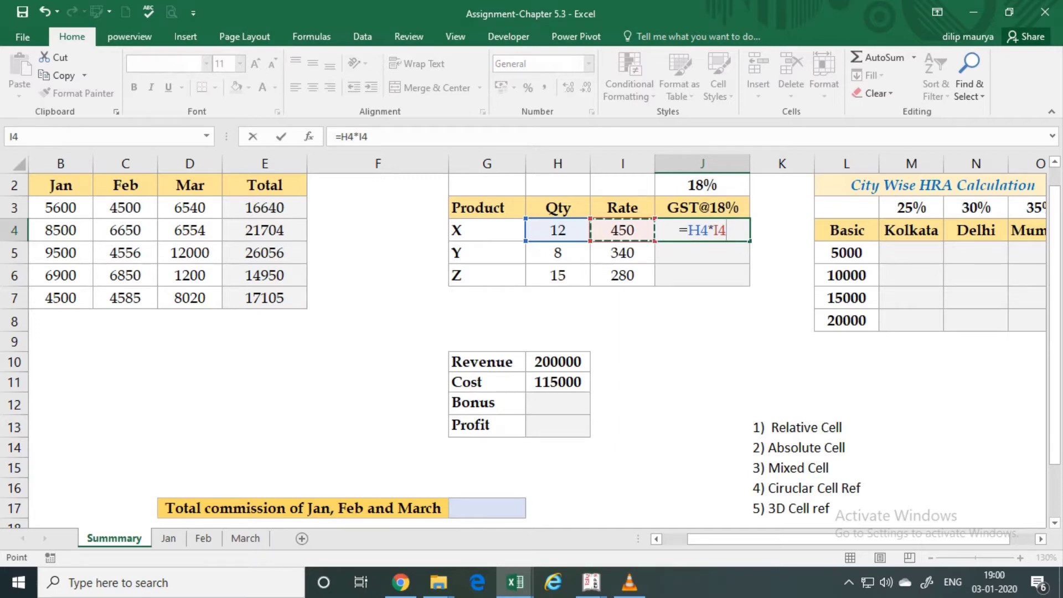
pyautogui.write('*')
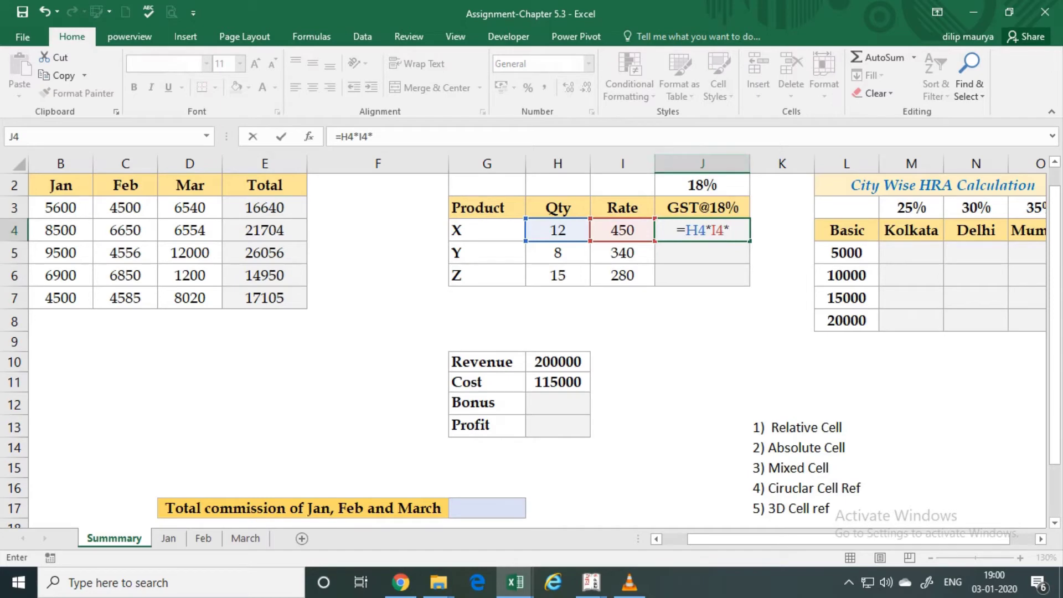
pyautogui.click(702, 185)
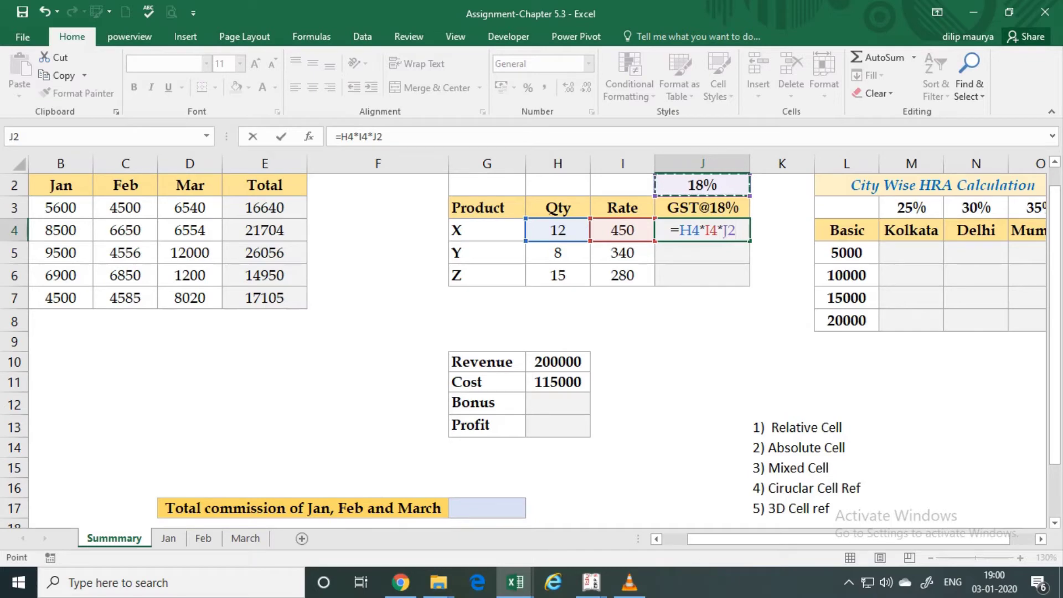
pyautogui.press('F4')
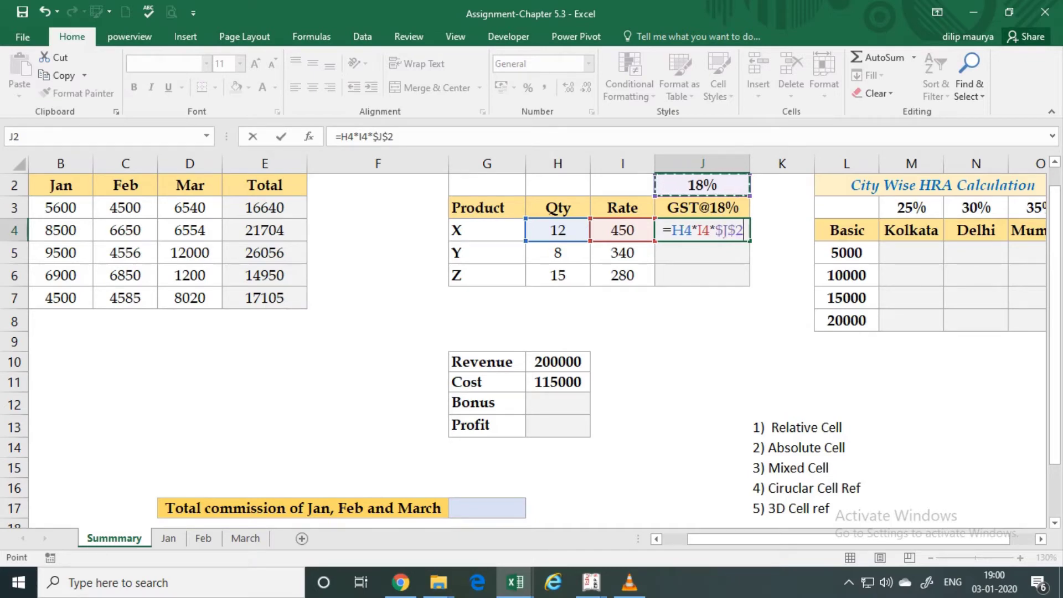
pyautogui.press('Return')
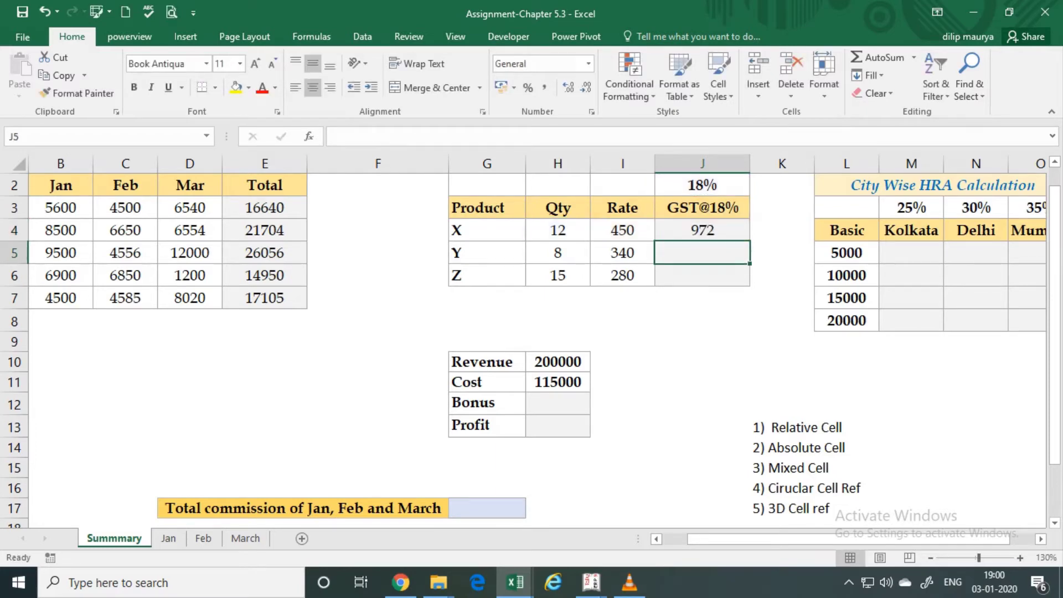
# Fill J4's formula down to J6, giving 972, 489.6 and 756
pyautogui.click(703, 230)
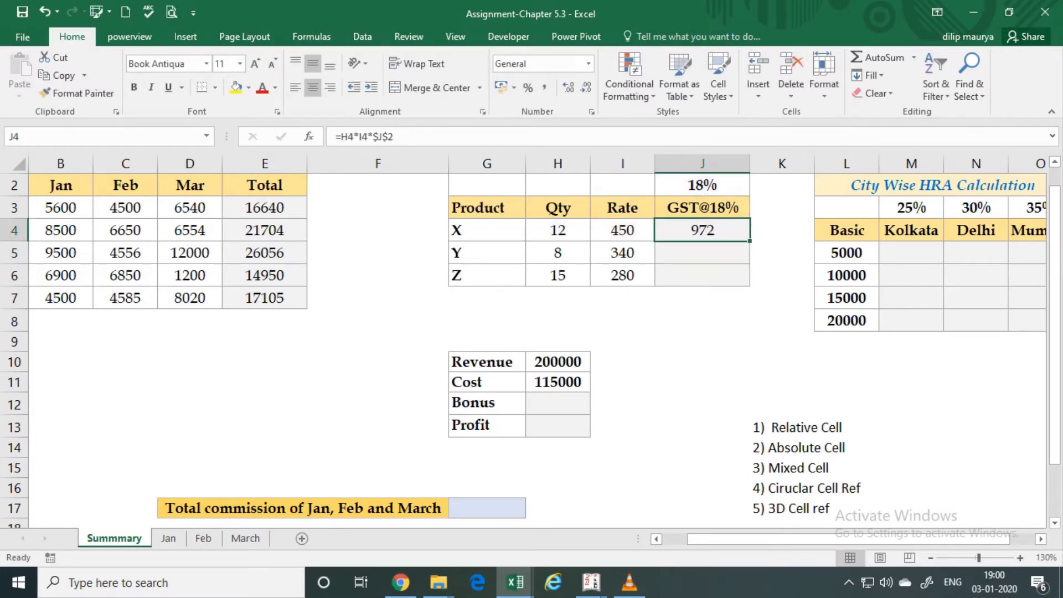
pyautogui.moveTo(750, 241); pyautogui.dragTo(720, 280)
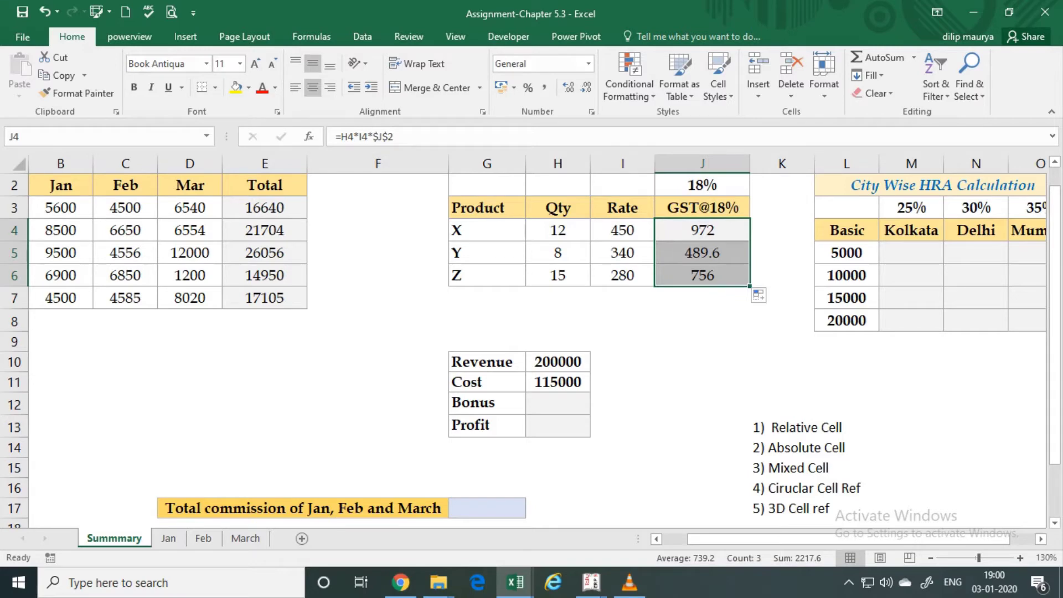
pyautogui.moveTo(782, 448); pyautogui.dragTo(847, 447)
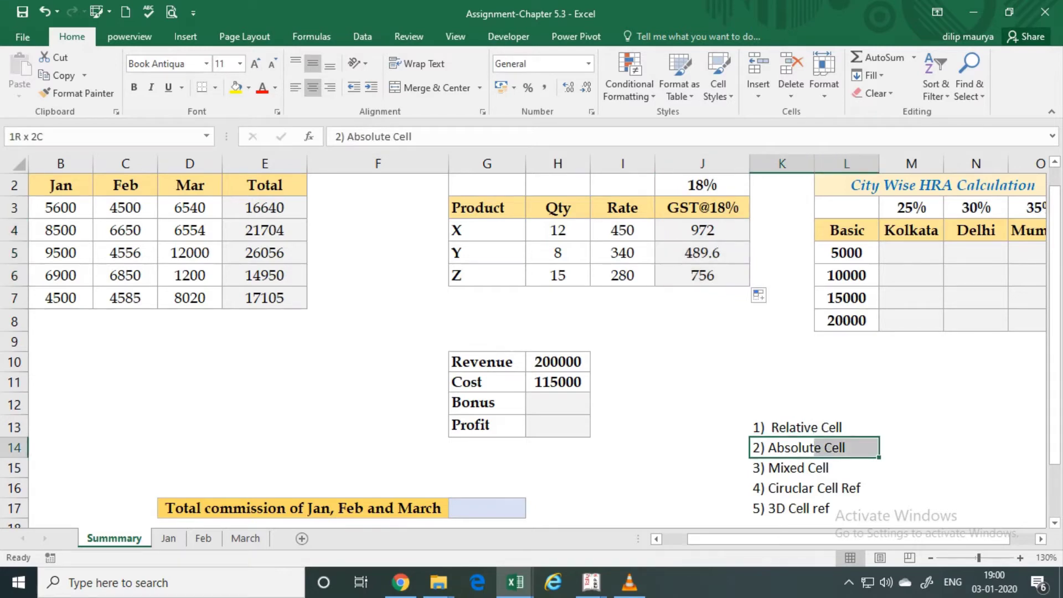
pyautogui.click(911, 447)
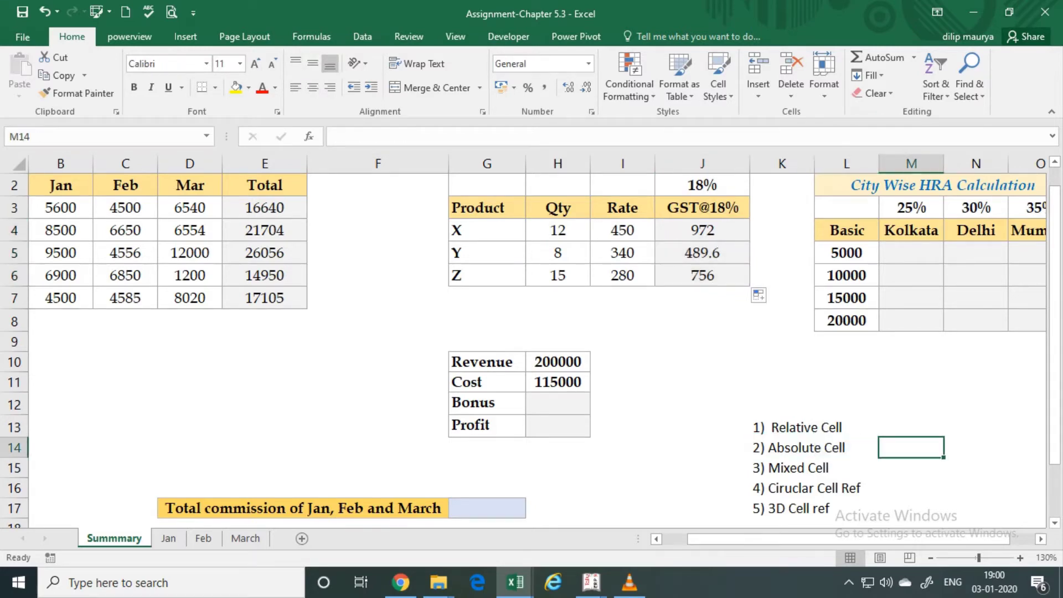
pyautogui.write('F4')
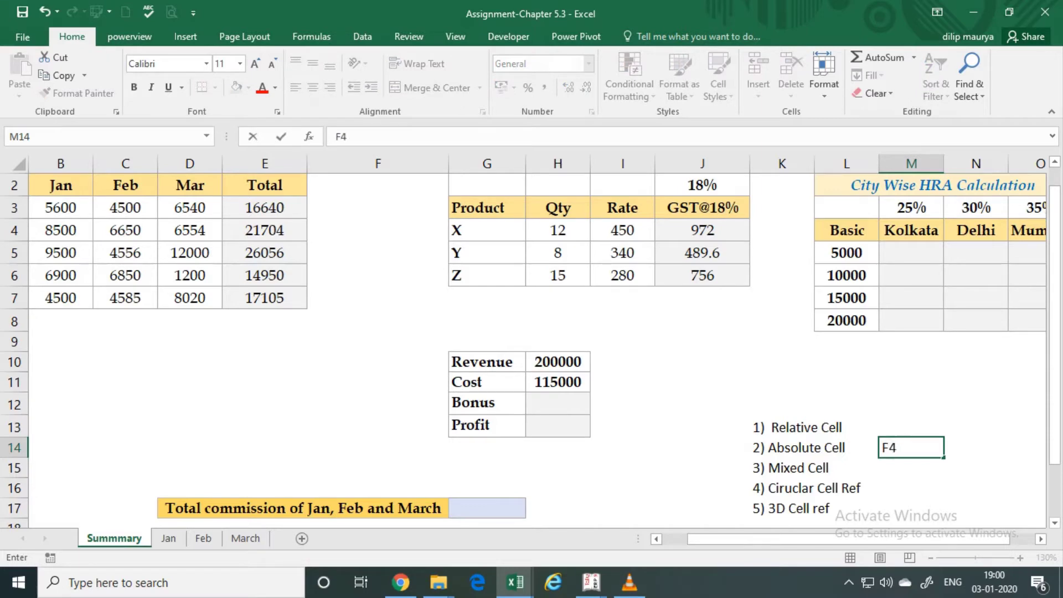
pyautogui.write('---1')
pyautogui.write('Times')
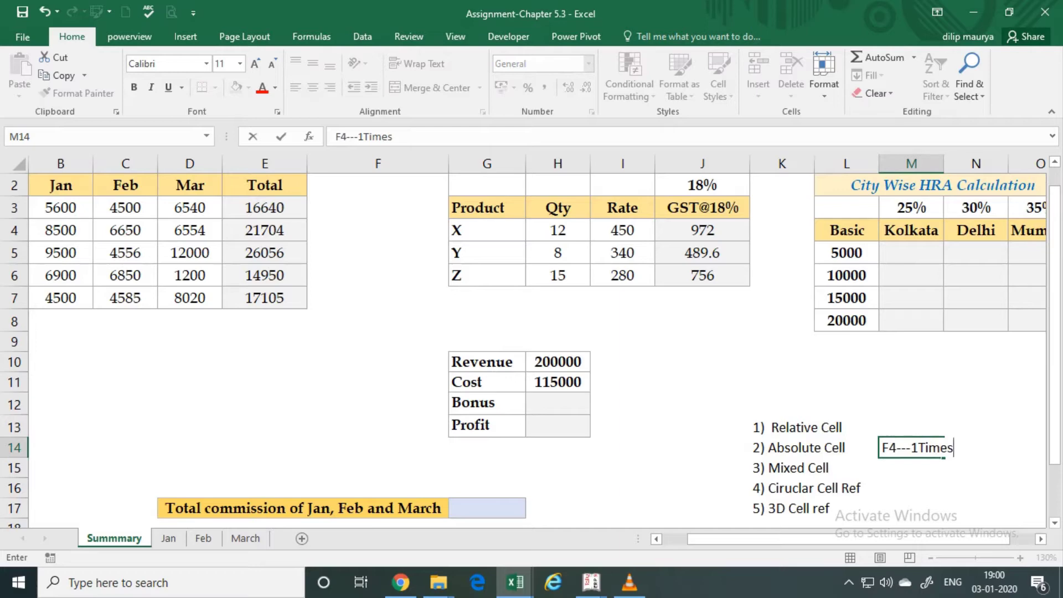
pyautogui.press('Tab')
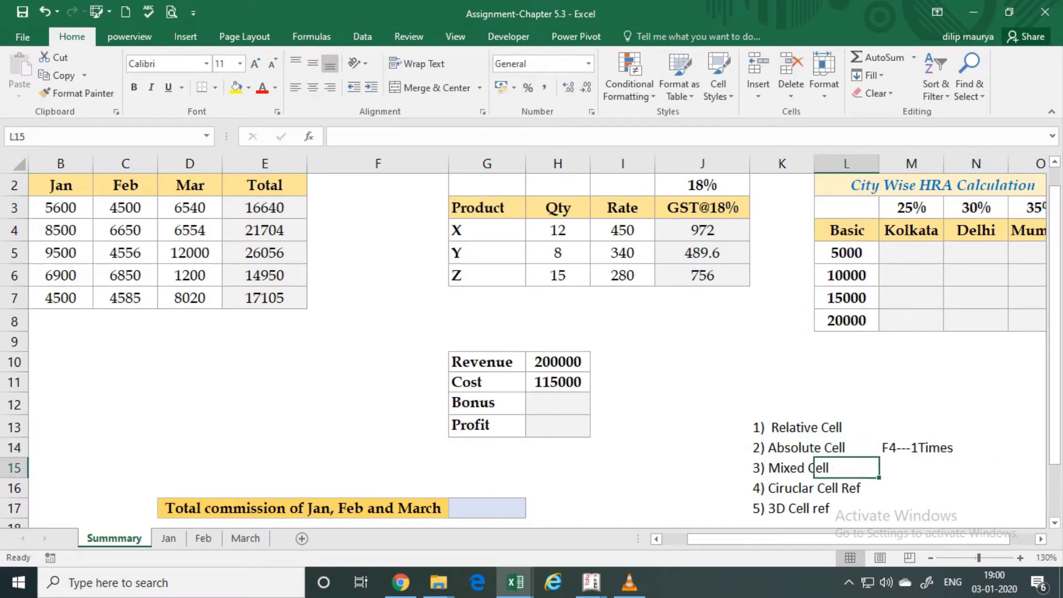
pyautogui.click(820, 468)
pyautogui.press('Right')
pyautogui.press('Right')
pyautogui.press('Up')
pyautogui.press('Up')
pyautogui.press('Up')
pyautogui.press('Up')
pyautogui.press('Up')
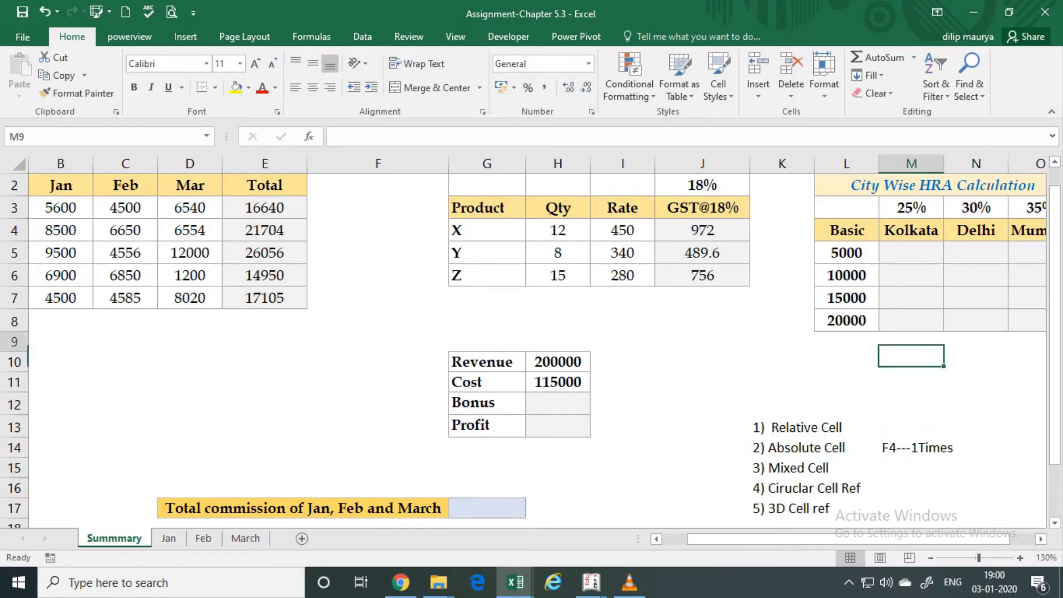
pyautogui.press('Up')
pyautogui.press('Up')
pyautogui.press('Up')
pyautogui.click(976, 273)
# Review the HRA table's basic salaries L5:L8 and city percentages in row 3
pyautogui.click(911, 273)
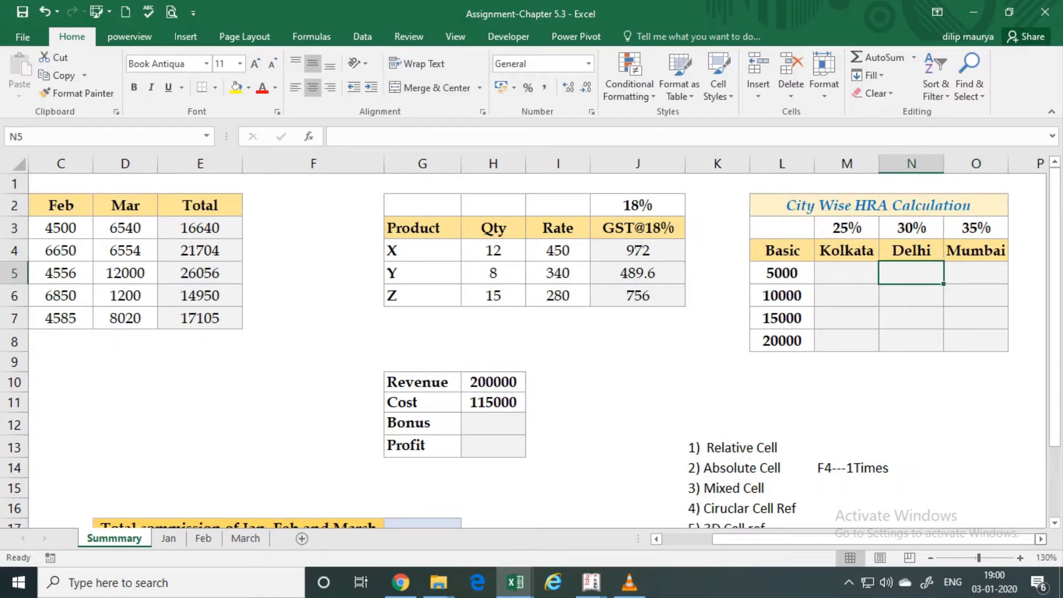
pyautogui.hscroll(2, 536, 350)
pyautogui.hscroll(1, 537, 350)
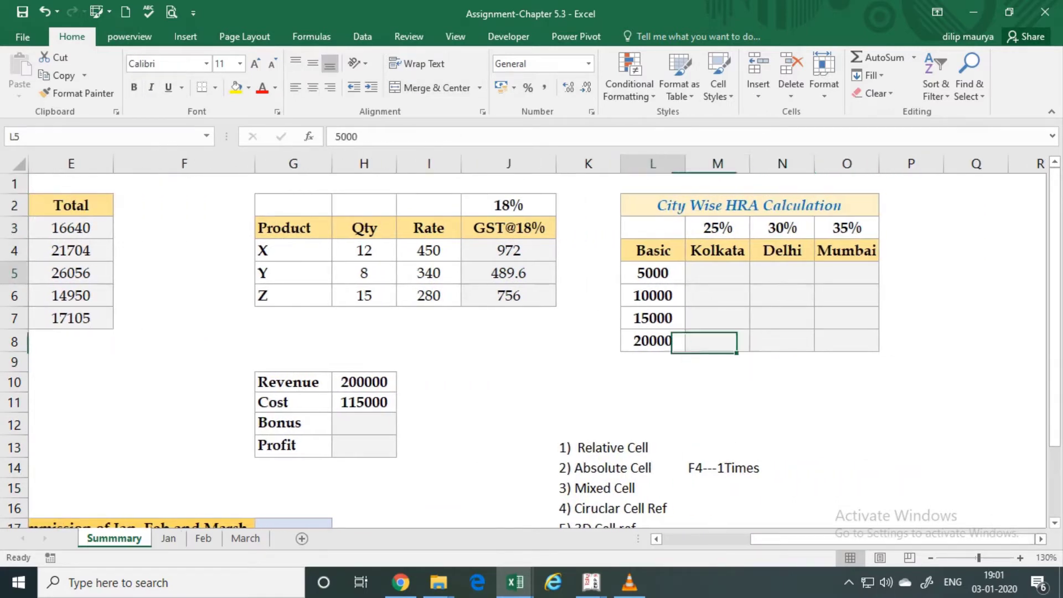
pyautogui.moveTo(653, 274)
pyautogui.mouseDown()
pyautogui.moveTo(653, 468)
pyautogui.moveTo(653, 341)
pyautogui.mouseUp()
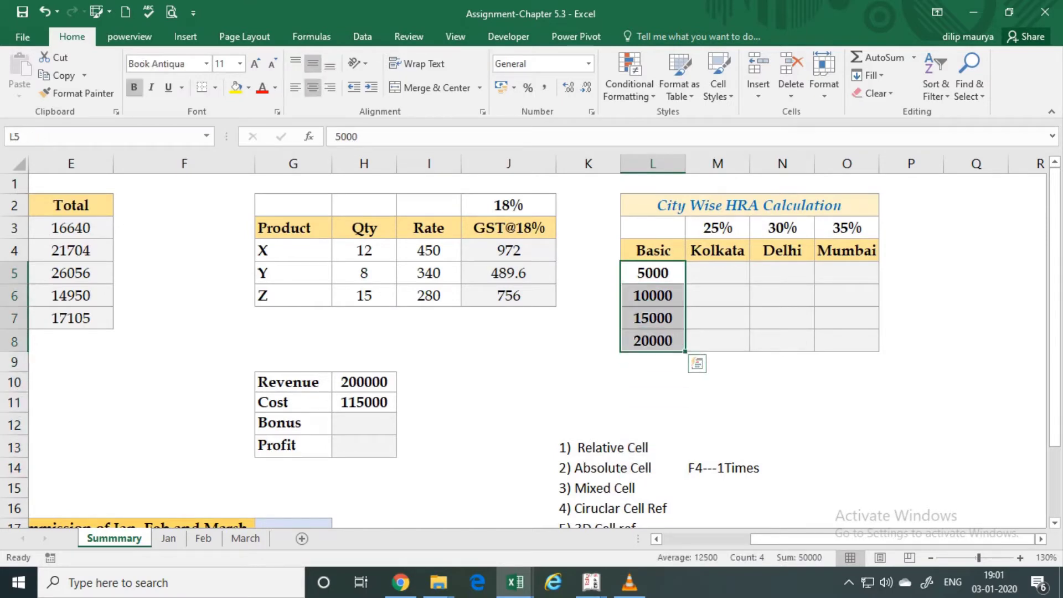
pyautogui.moveTo(718, 227); pyautogui.dragTo(911, 227)
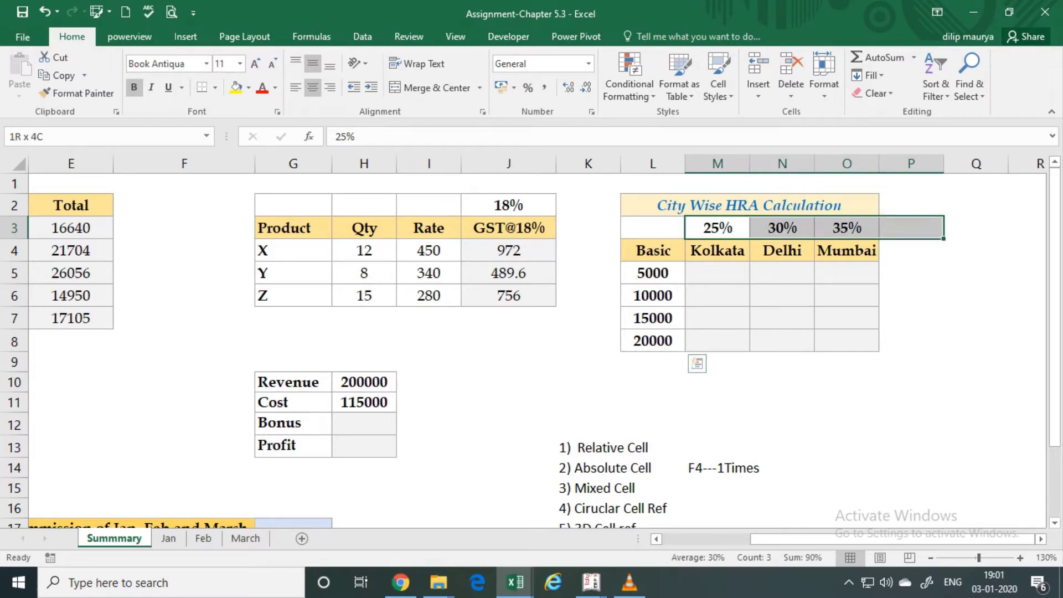
pyautogui.moveTo(912, 228)
pyautogui.mouseDown()
pyautogui.moveTo(717, 228)
pyautogui.moveTo(912, 227)
pyautogui.mouseUp()
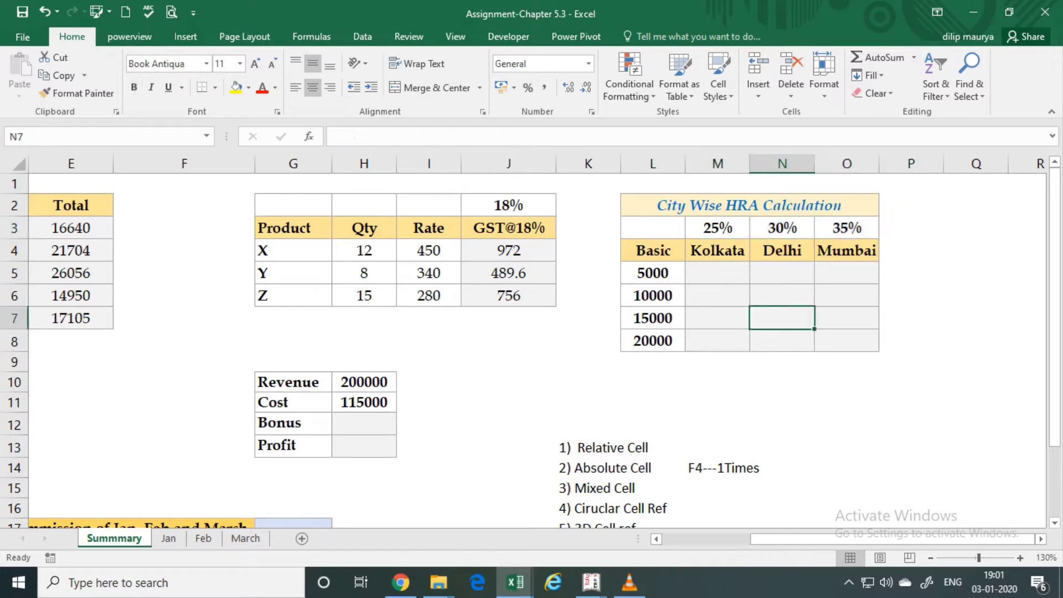
# Enter =L5*M3 in M5 for Kolkata and fill it down to M8
pyautogui.click(718, 273)
pyautogui.write('=')
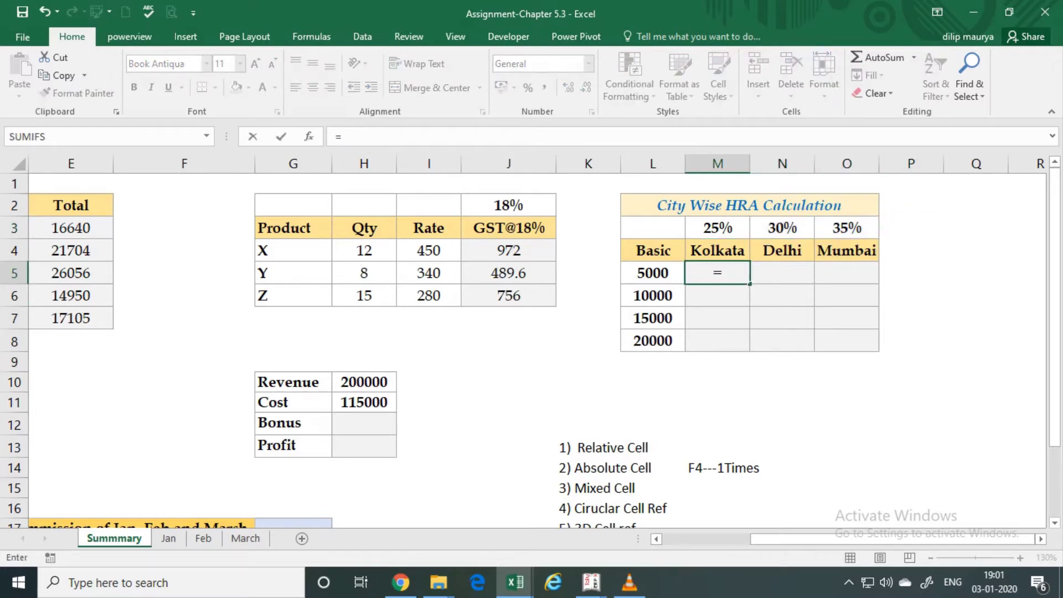
pyautogui.click(653, 273)
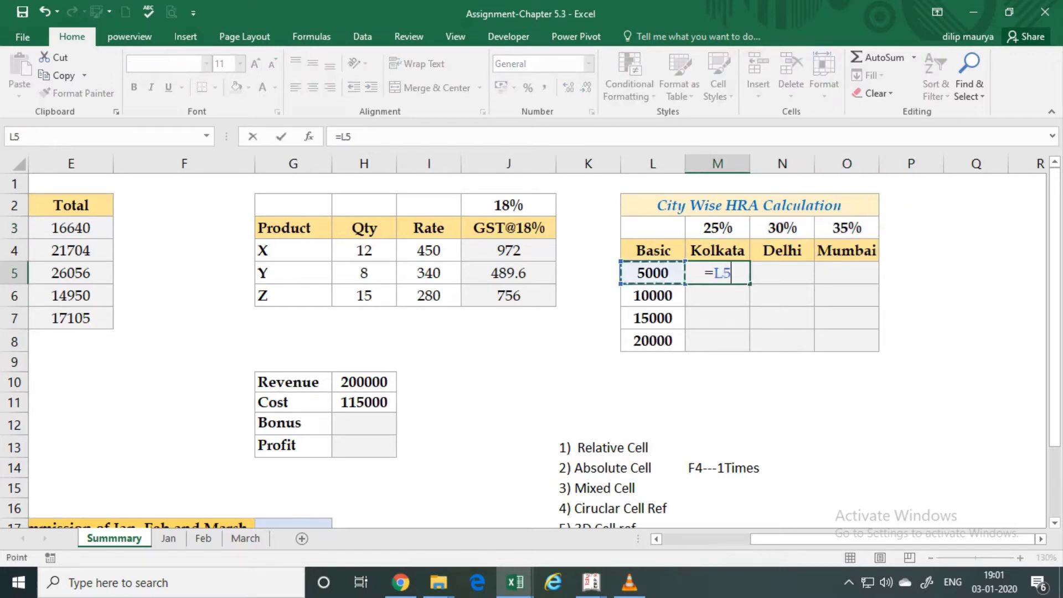
pyautogui.write('*')
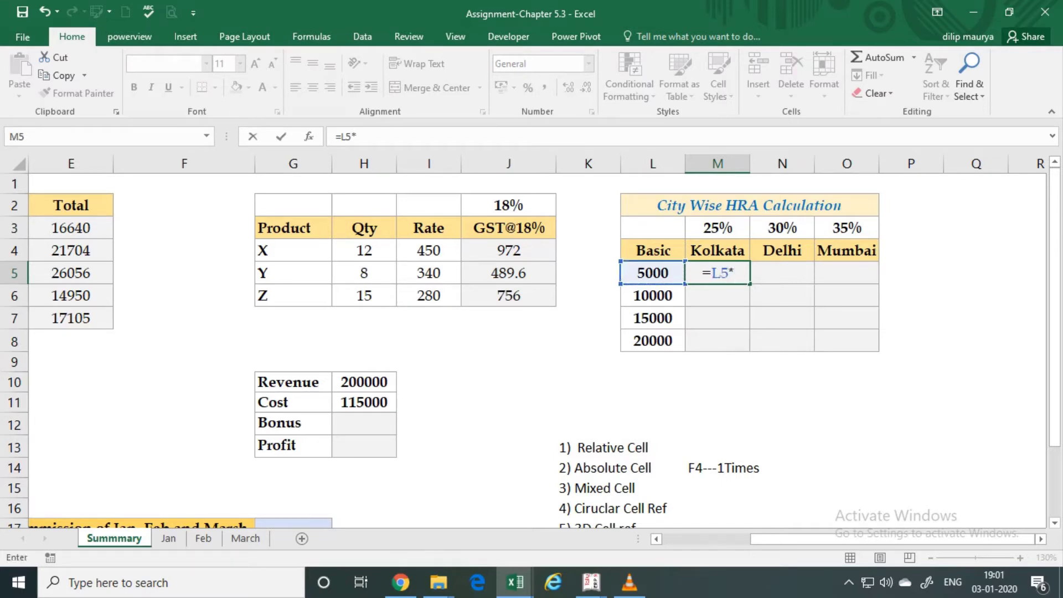
pyautogui.click(717, 228)
pyautogui.press('Return')
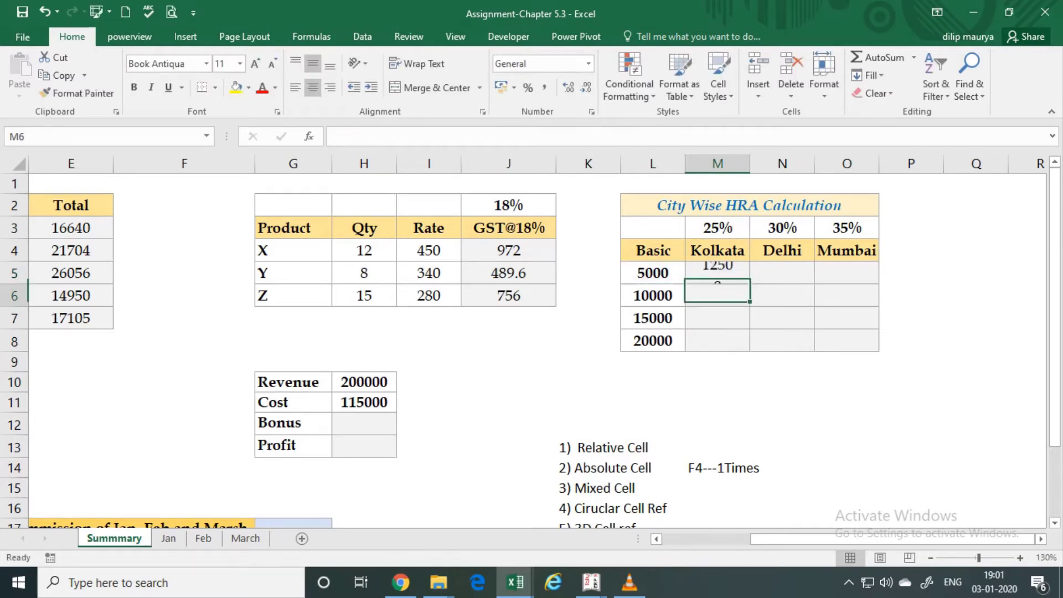
pyautogui.press('Up')
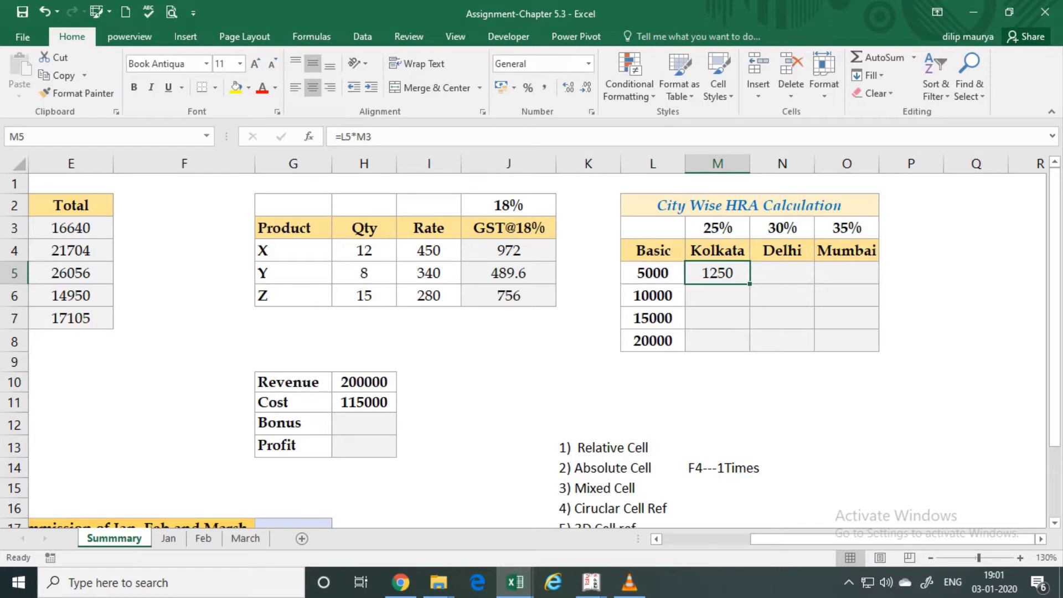
pyautogui.moveTo(750, 283); pyautogui.dragTo(750, 350)
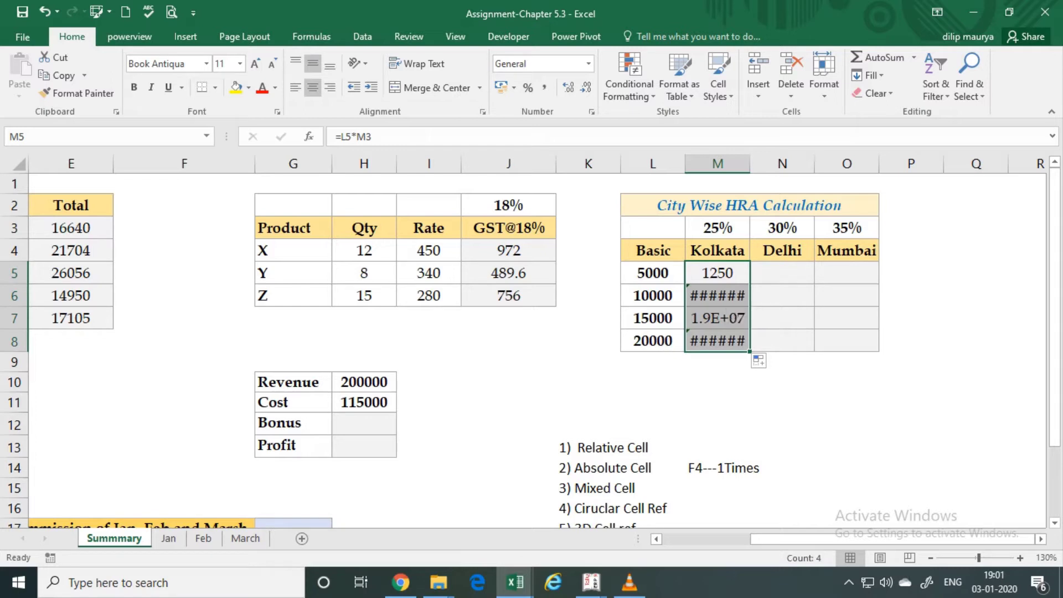
pyautogui.click(718, 273)
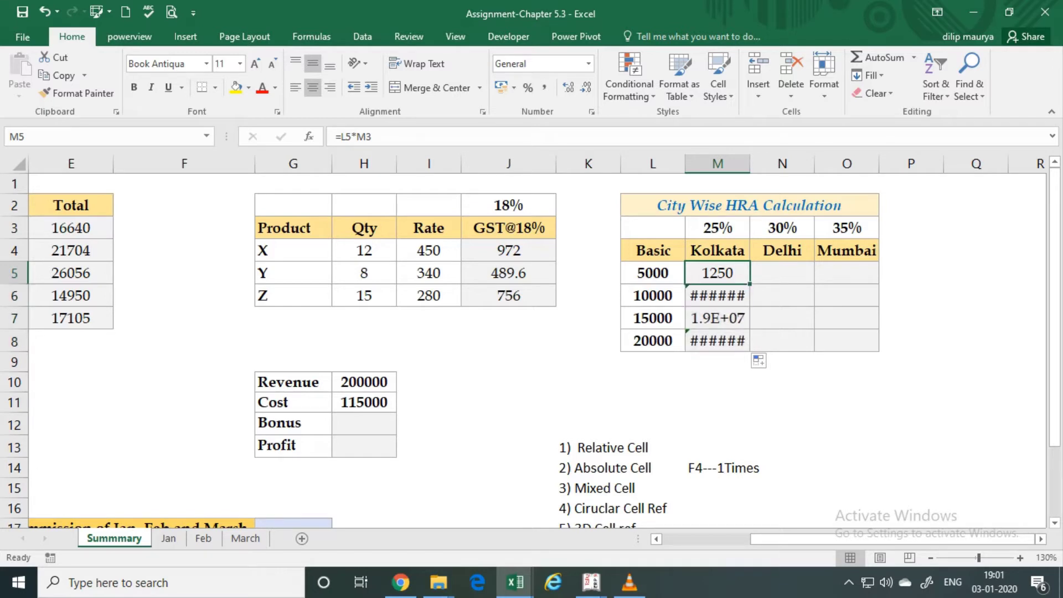
# Compare M5's and M6's formulas to see the shifted rate reference
pyautogui.click(372, 137)
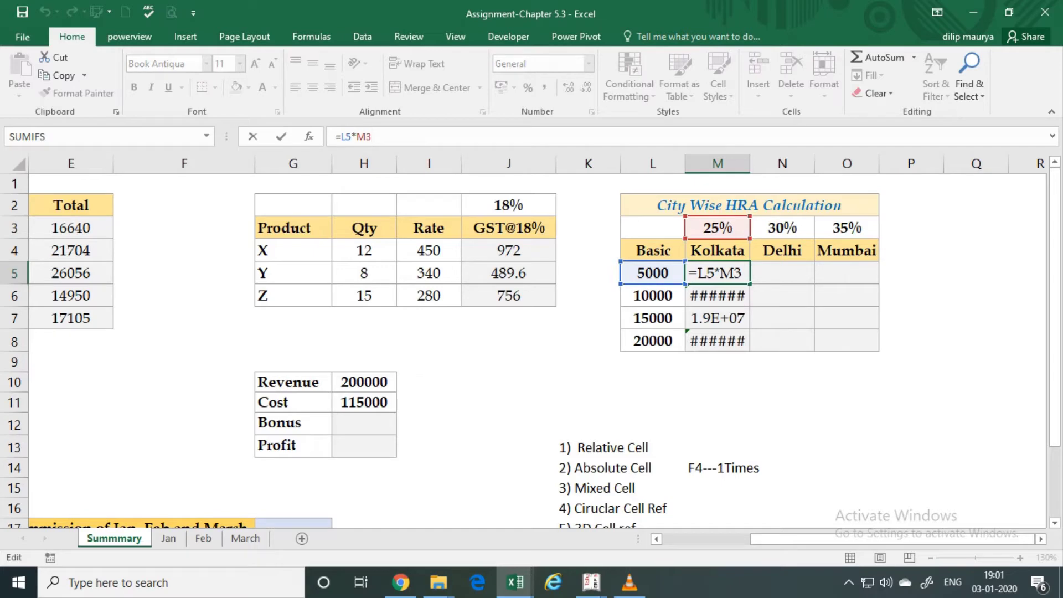
pyautogui.press('Return')
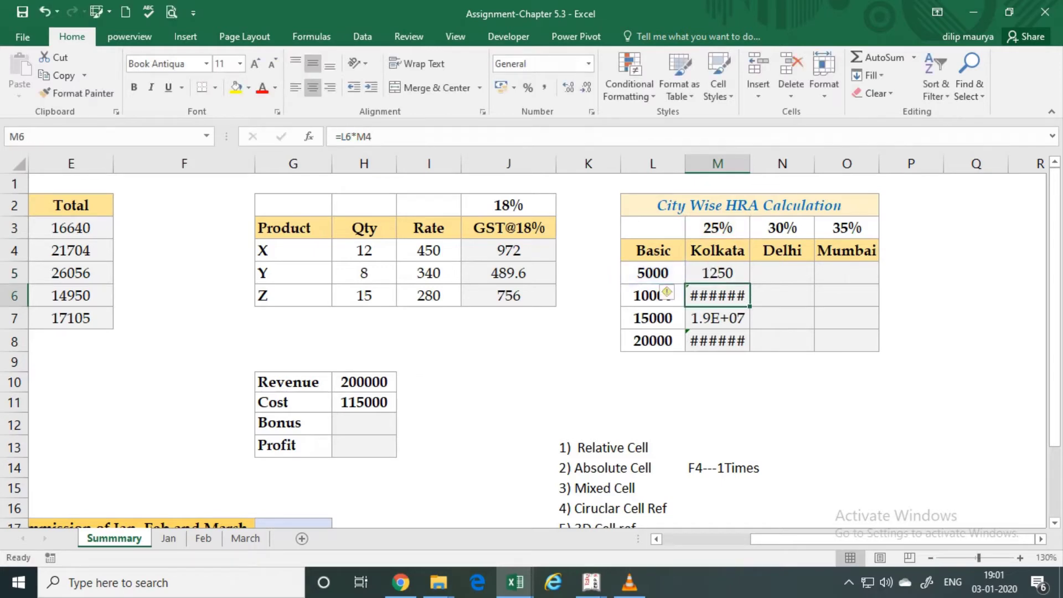
pyautogui.press('F2')
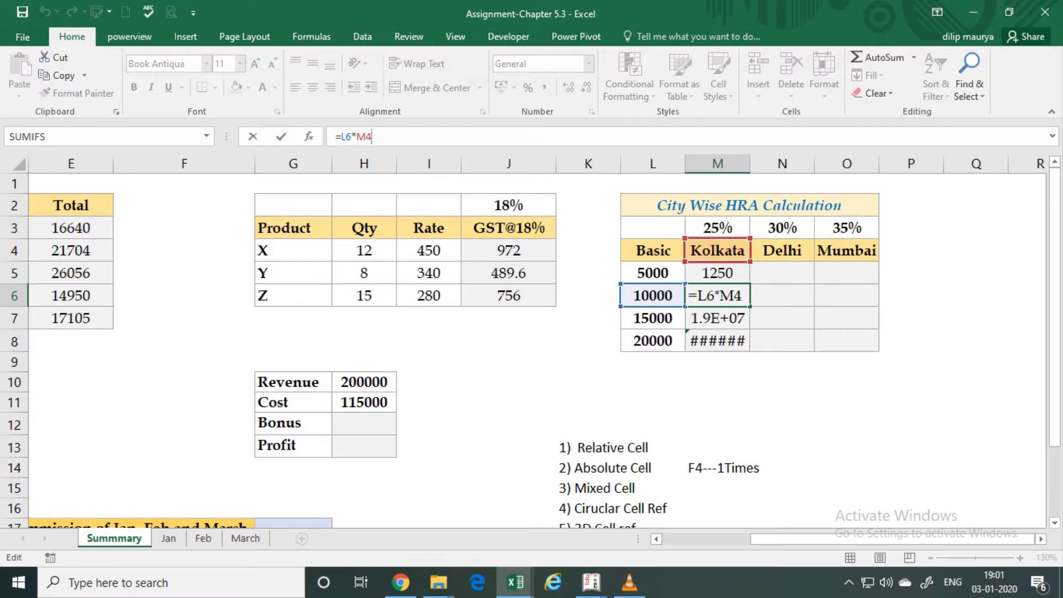
pyautogui.hotkey('shift', 'Return')
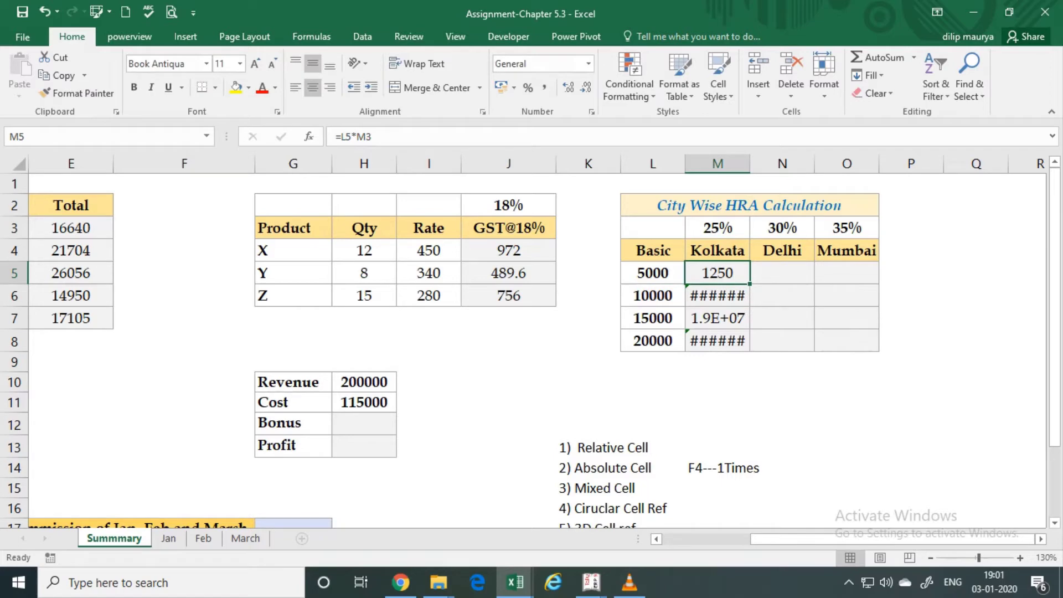
# Lock the rate as $M$3 in M5 and fill down, giving 1250–5000
pyautogui.click(369, 136)
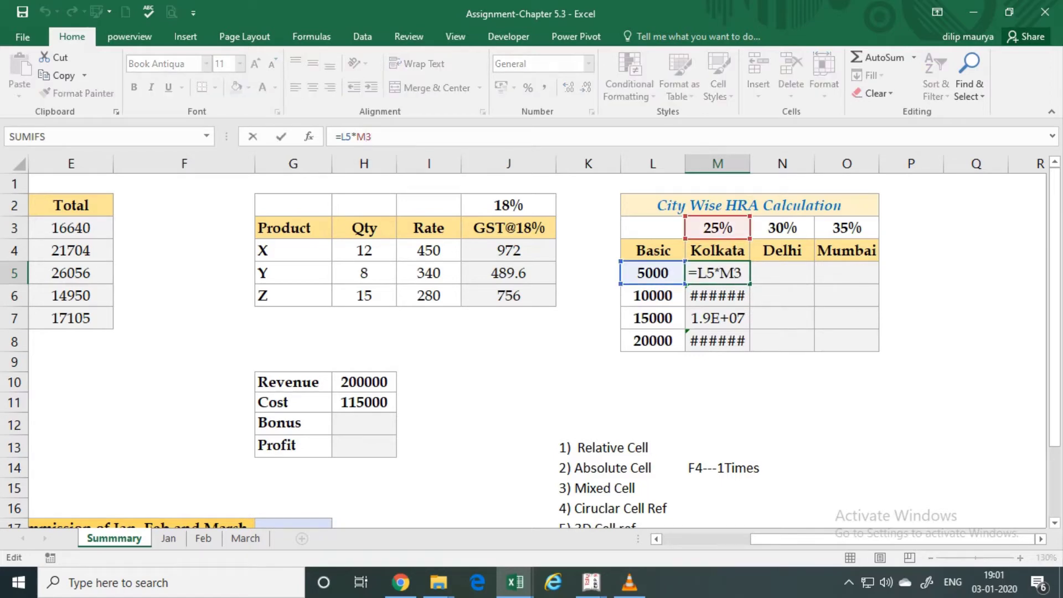
pyautogui.press('F4')
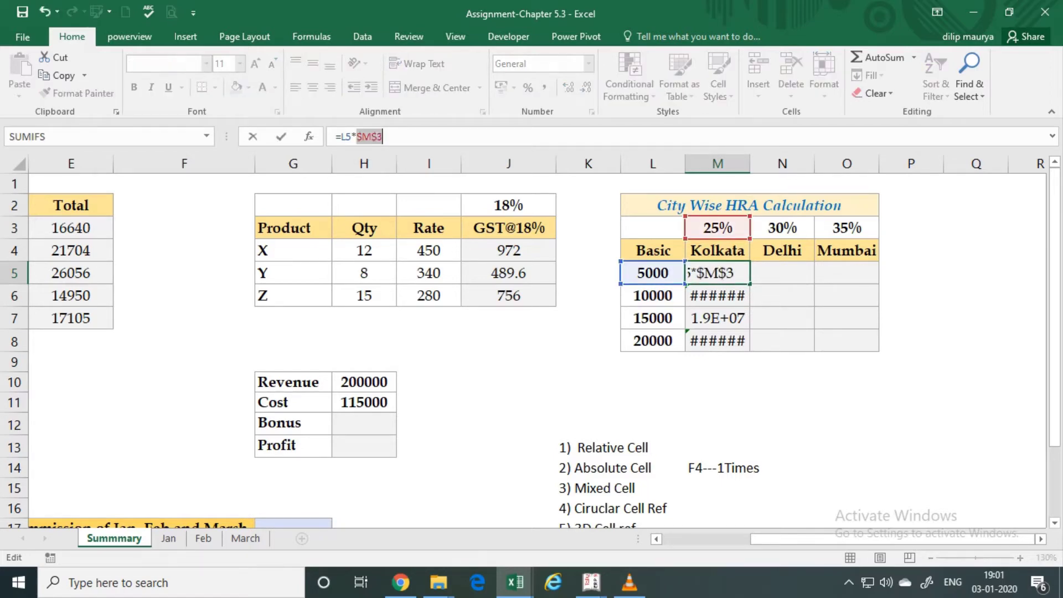
pyautogui.press('Return')
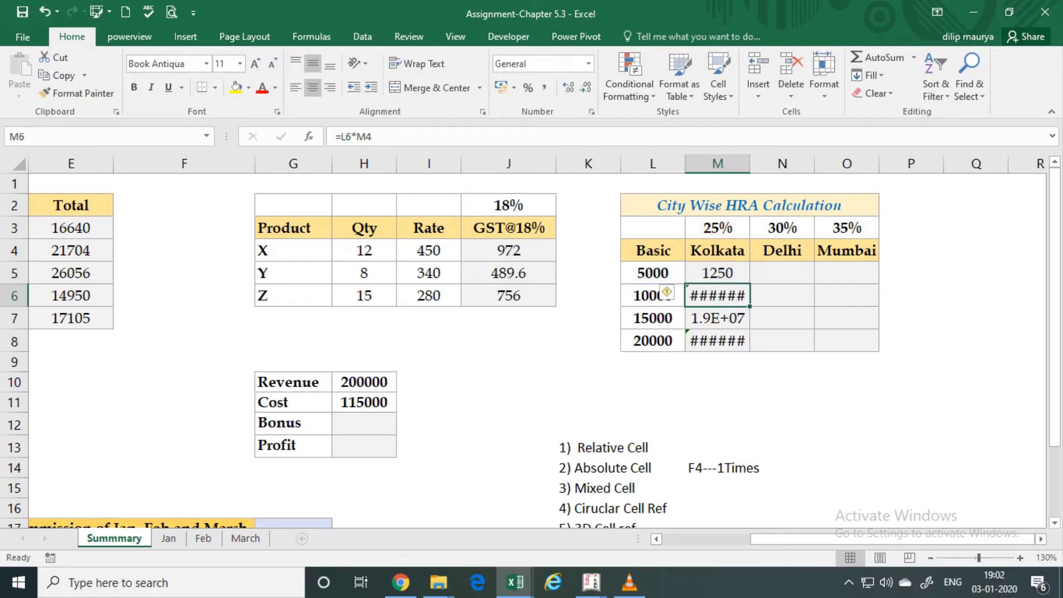
pyautogui.click(718, 272)
pyautogui.moveTo(750, 283); pyautogui.dragTo(749, 348)
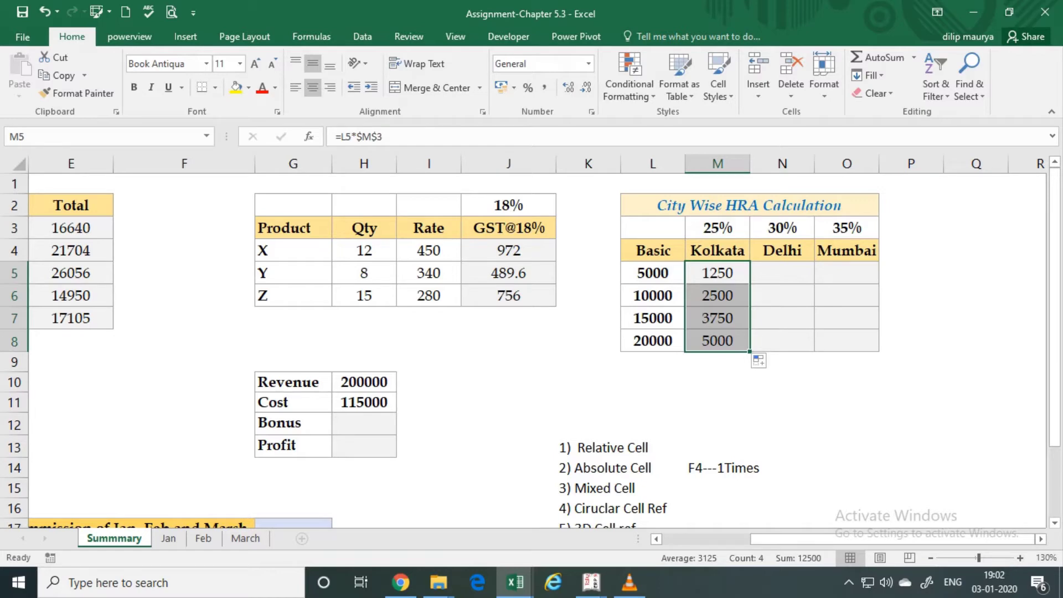
# Fill the Kolkata formulas across to Delhi and Mumbai and inspect N5 and O5
pyautogui.moveTo(750, 351); pyautogui.dragTo(876, 346)
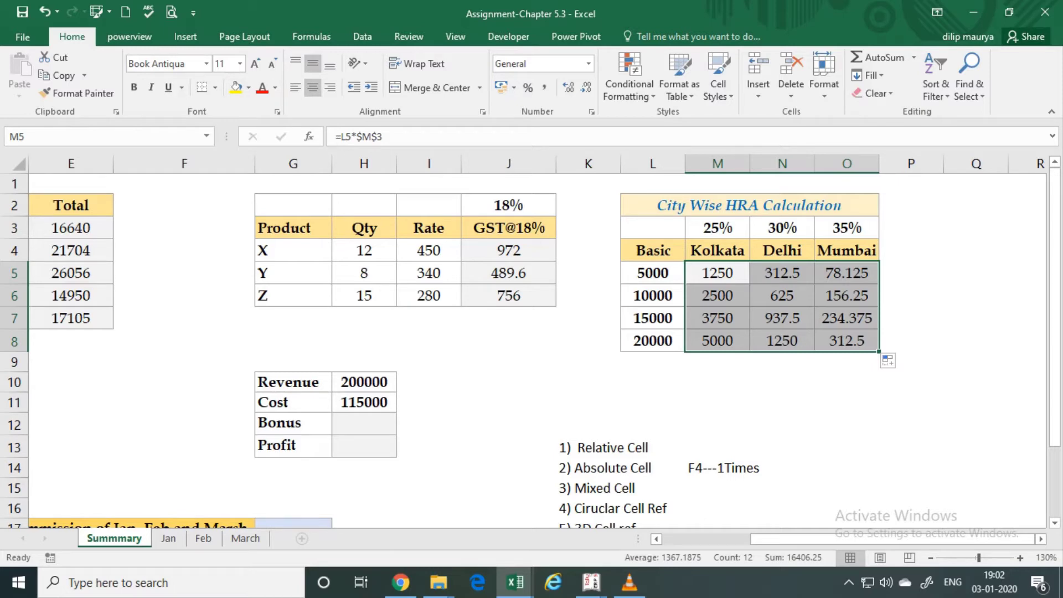
pyautogui.click(782, 273)
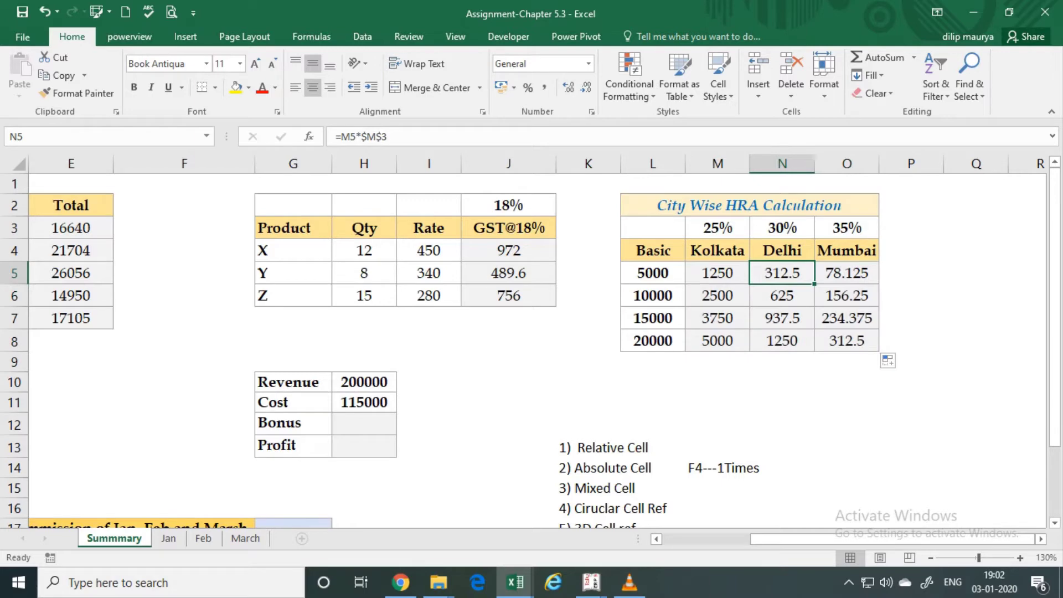
pyautogui.click(379, 136)
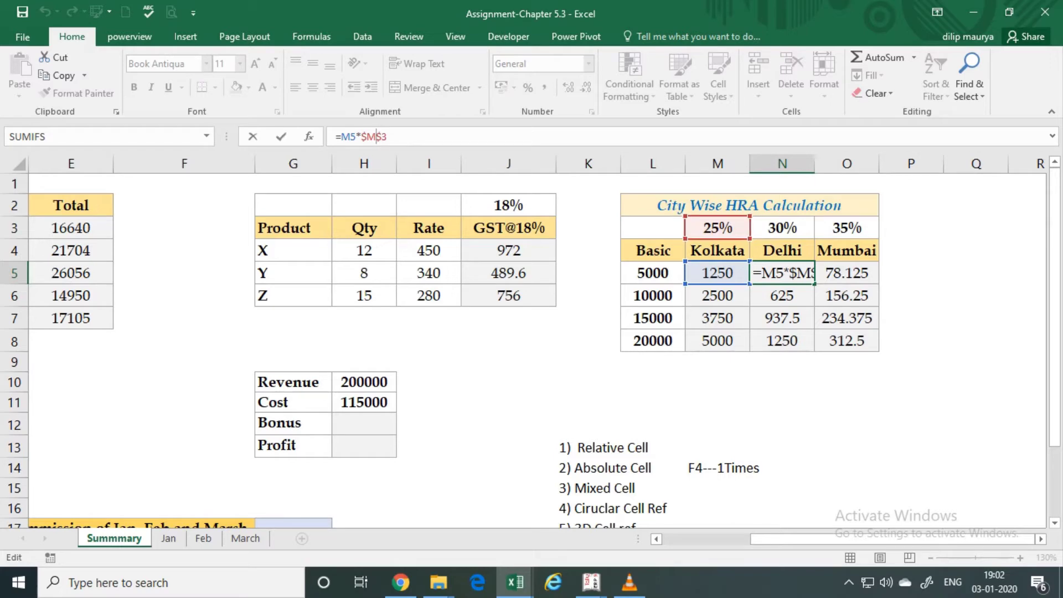
pyautogui.hotkey('ctrl', 'Return')
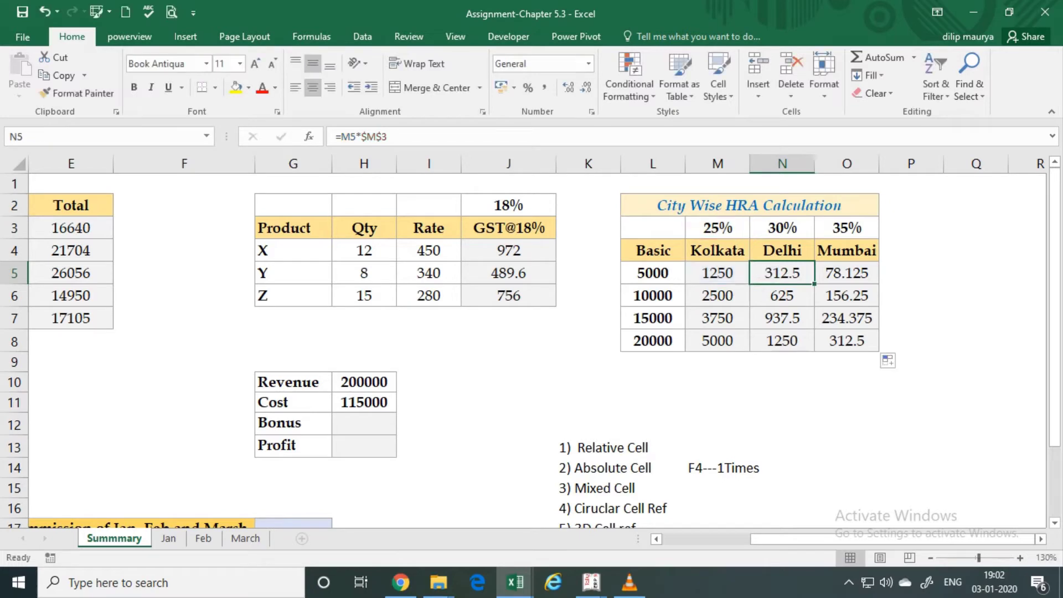
pyautogui.press('Right')
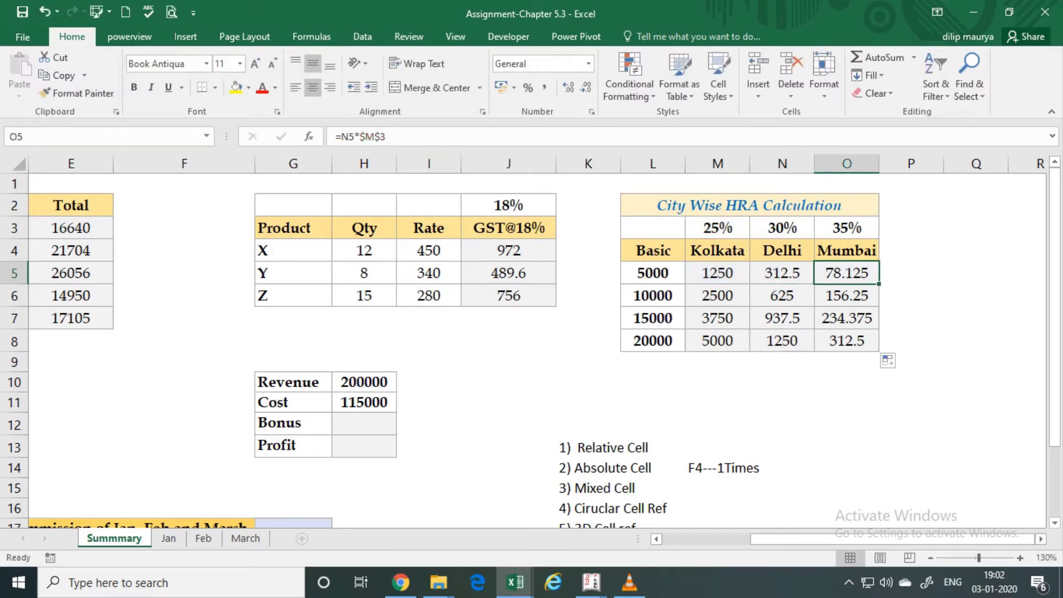
pyautogui.press('F2')
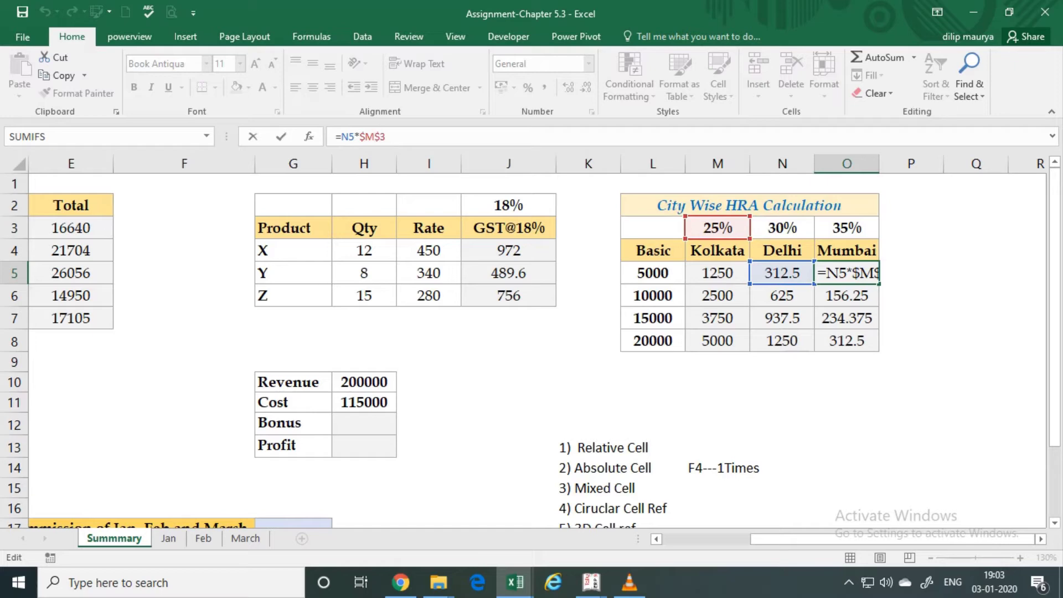
# Delete all values in the HRA grid M5:O8
pyautogui.moveTo(718, 273); pyautogui.dragTo(847, 341)
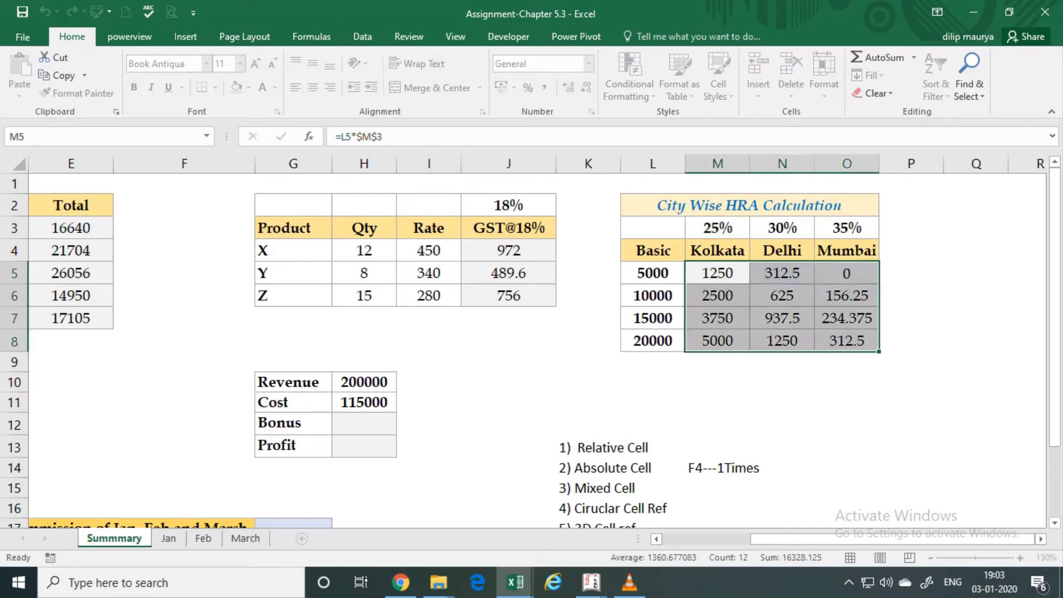
pyautogui.press('Delete')
pyautogui.click(717, 273)
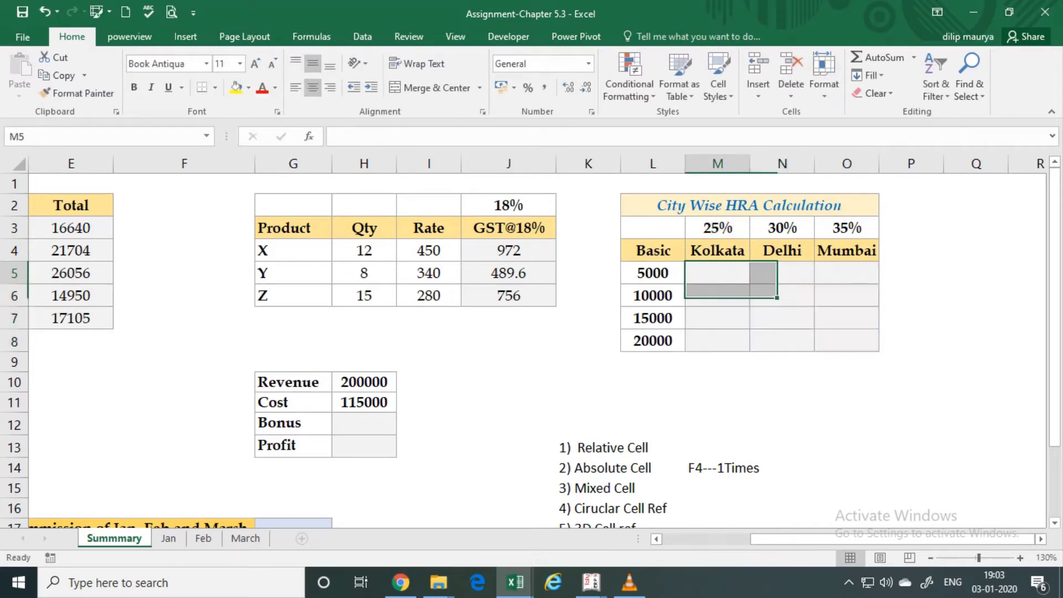
# Start M5's formula with the column-locked basic reference $L5
pyautogui.write('=')
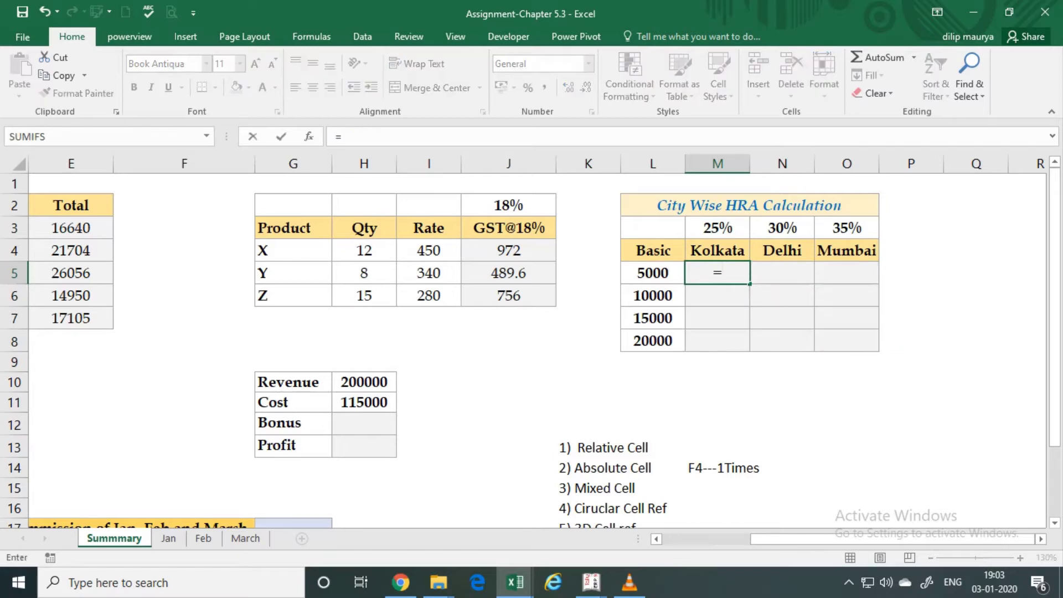
pyautogui.press('Left')
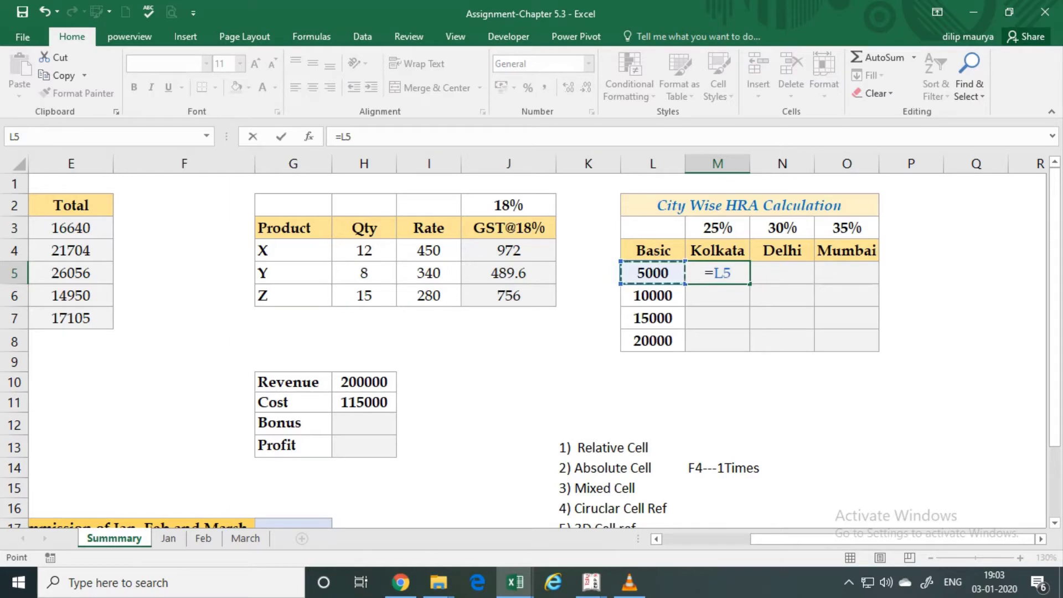
pyautogui.moveTo(653, 273)
pyautogui.mouseDown()
pyautogui.moveTo(659, 407)
pyautogui.moveTo(653, 277)
pyautogui.mouseUp()
pyautogui.press('F2')
pyautogui.write('$')
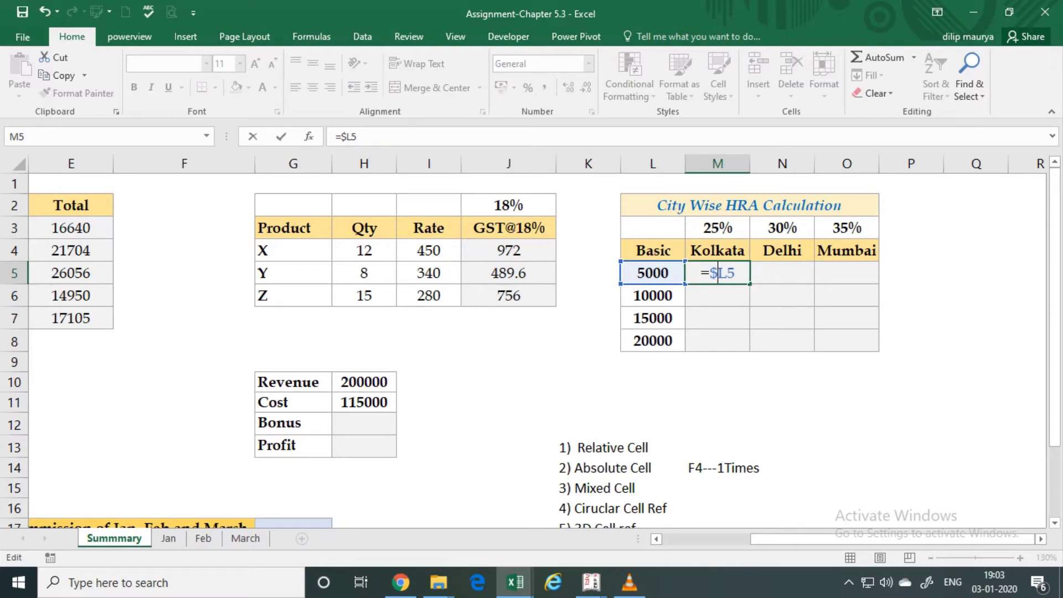
pyautogui.press('BackSpace')
pyautogui.press('F4')
pyautogui.press('F4')
pyautogui.press('F4')
pyautogui.press('Right')
# Multiply by the row-locked rate M$3 and confirm =$L5*M$3, showing 1250
pyautogui.write('*')
pyautogui.press('Up')
pyautogui.press('Up')
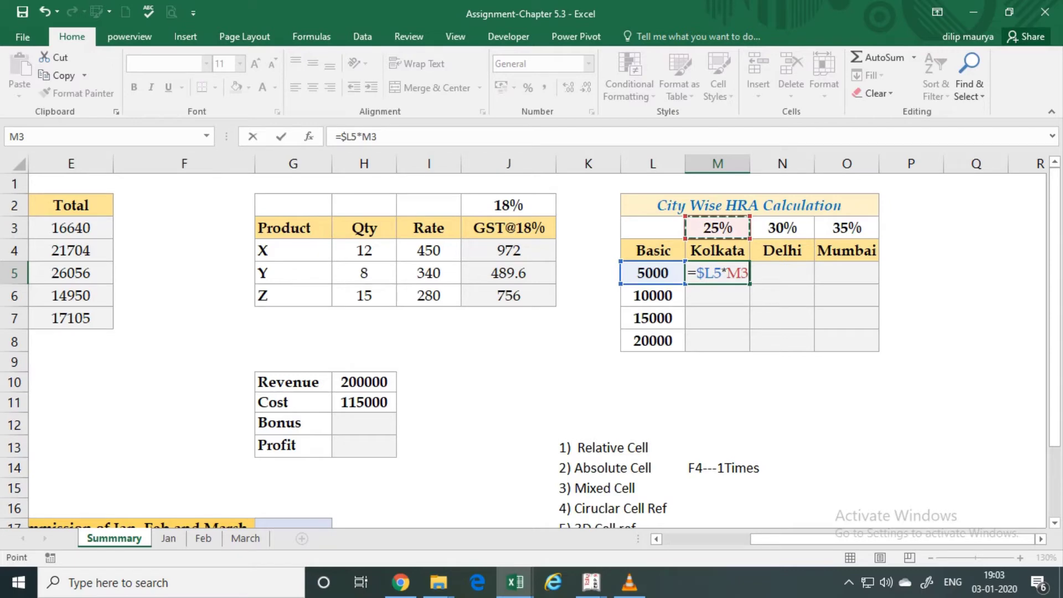
pyautogui.moveTo(718, 227)
pyautogui.mouseDown()
pyautogui.moveTo(1006, 233)
pyautogui.moveTo(718, 227)
pyautogui.mouseUp()
pyautogui.click(741, 273)
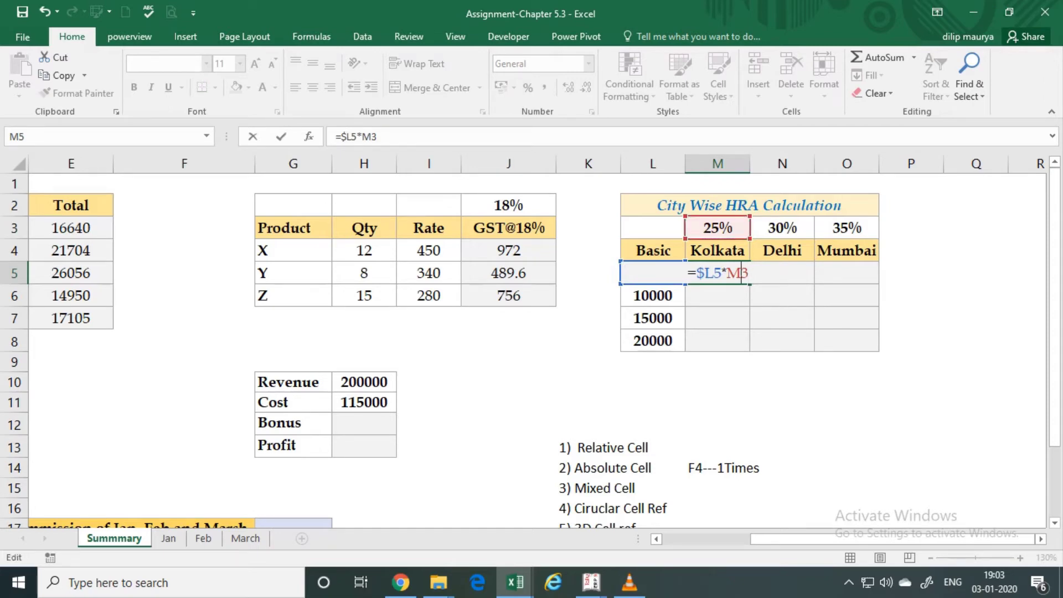
pyautogui.press('BackSpace')
pyautogui.write('M')
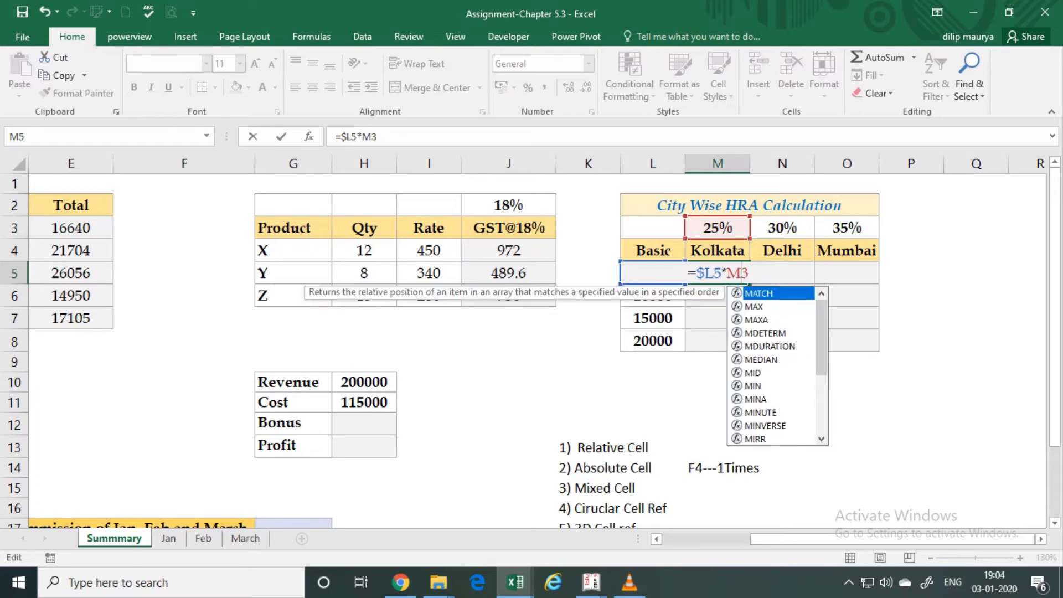
pyautogui.press('F4')
pyautogui.press('F4')
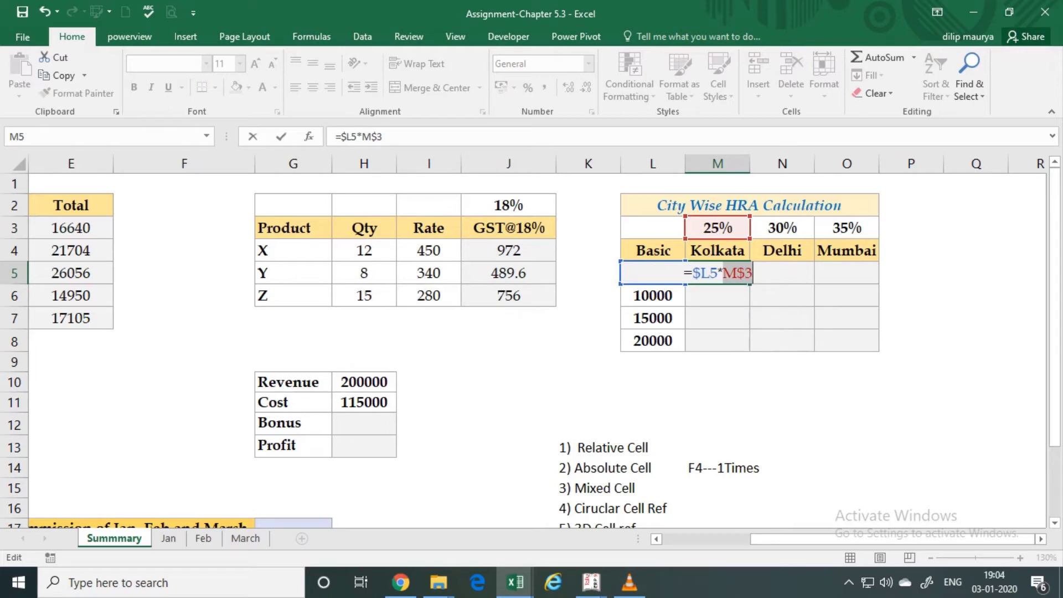
pyautogui.press('Return')
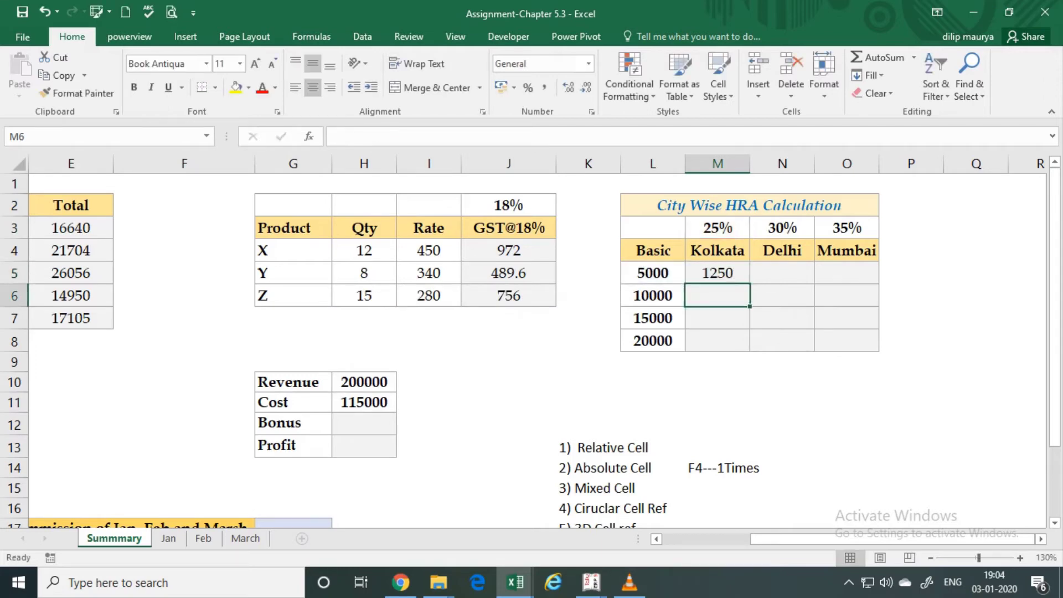
pyautogui.click(718, 274)
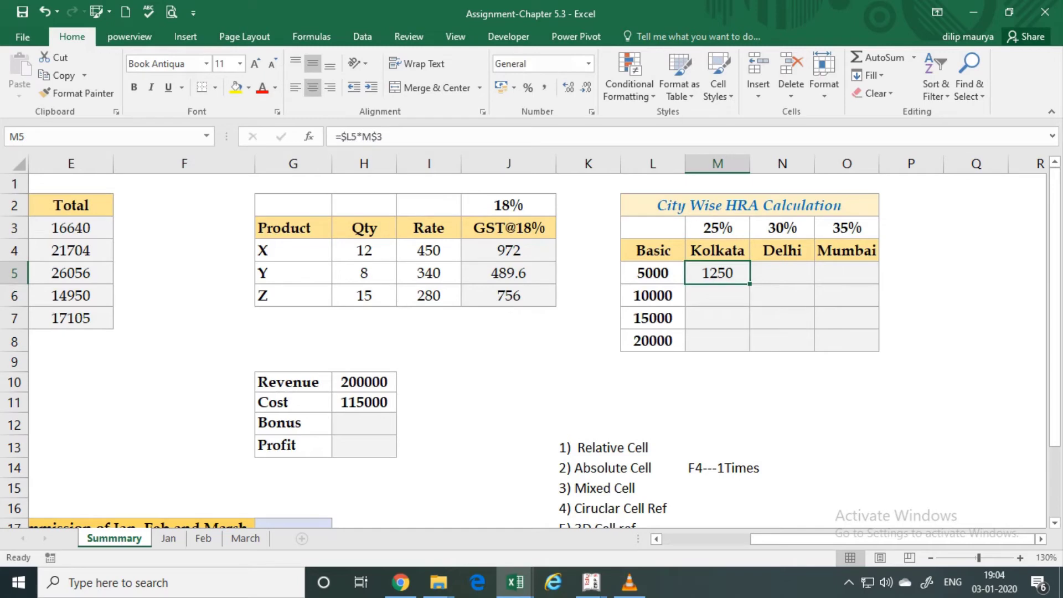
# Fill M5's formula across M5:O8 and verify the O8 and N6 references
pyautogui.moveTo(750, 284)
pyautogui.mouseDown()
pyautogui.moveTo(731, 344)
pyautogui.moveTo(853, 344)
pyautogui.mouseUp()
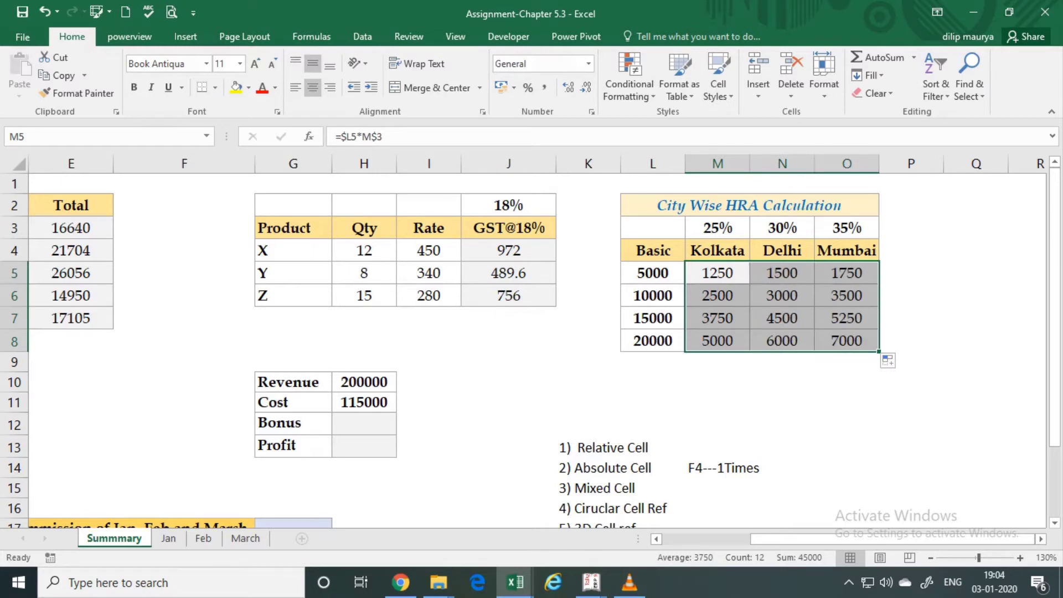
pyautogui.click(847, 340)
pyautogui.press('F2')
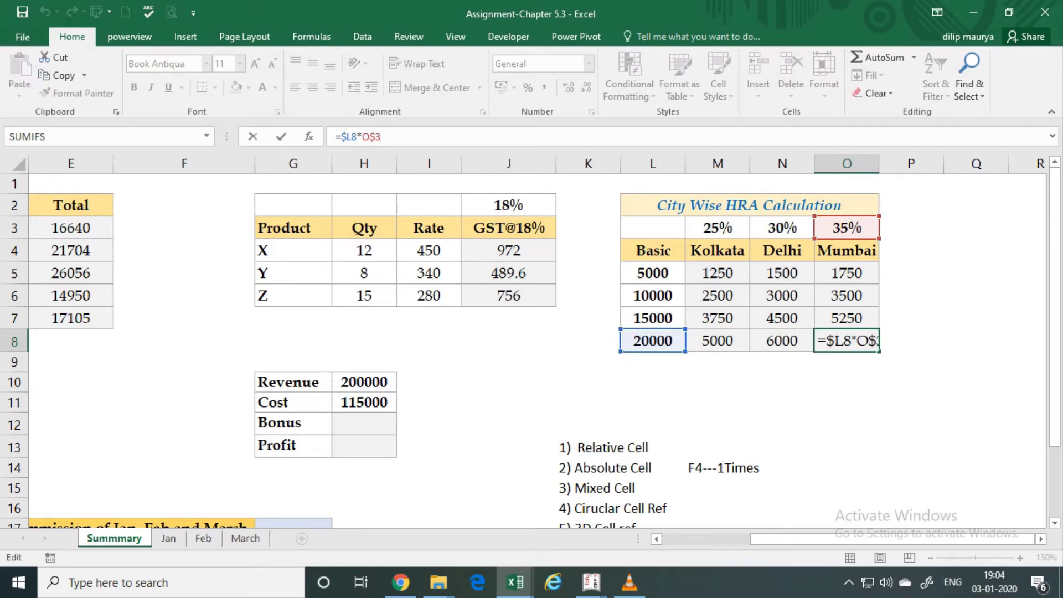
pyautogui.press('Return')
pyautogui.click(782, 295)
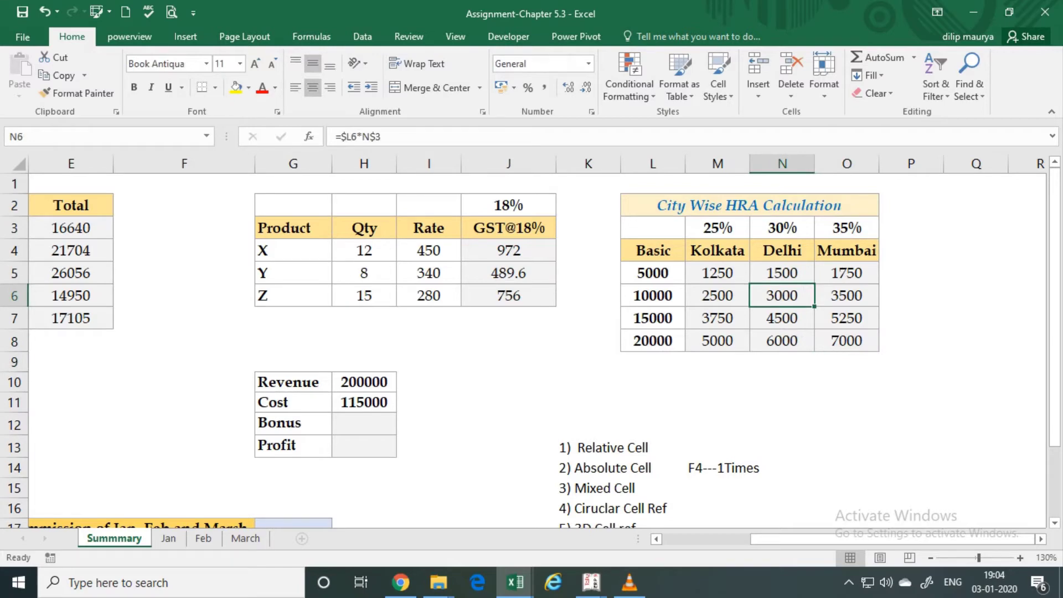
pyautogui.press('F2')
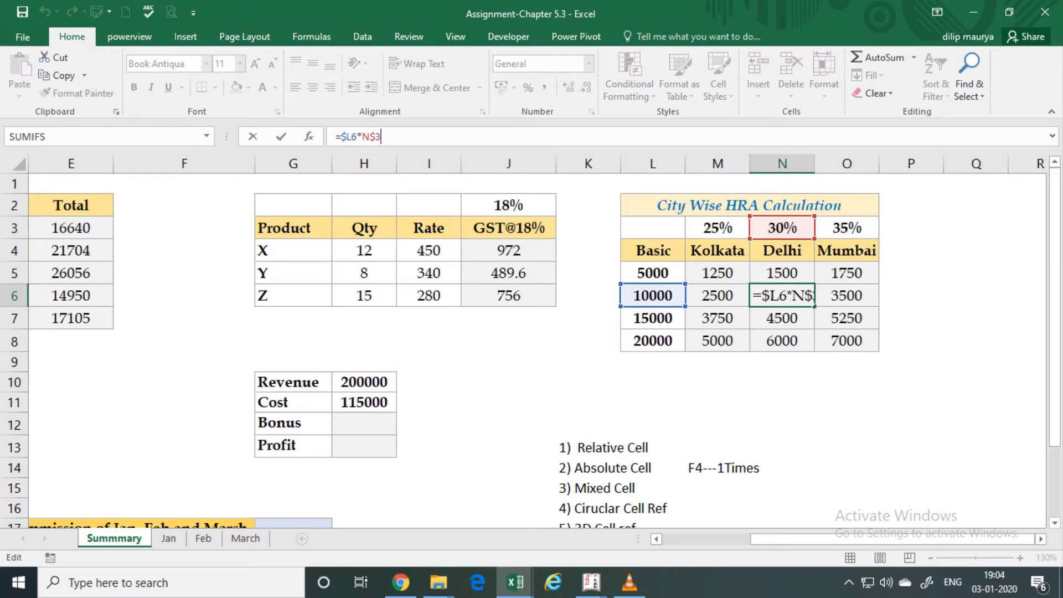
pyautogui.press('Return')
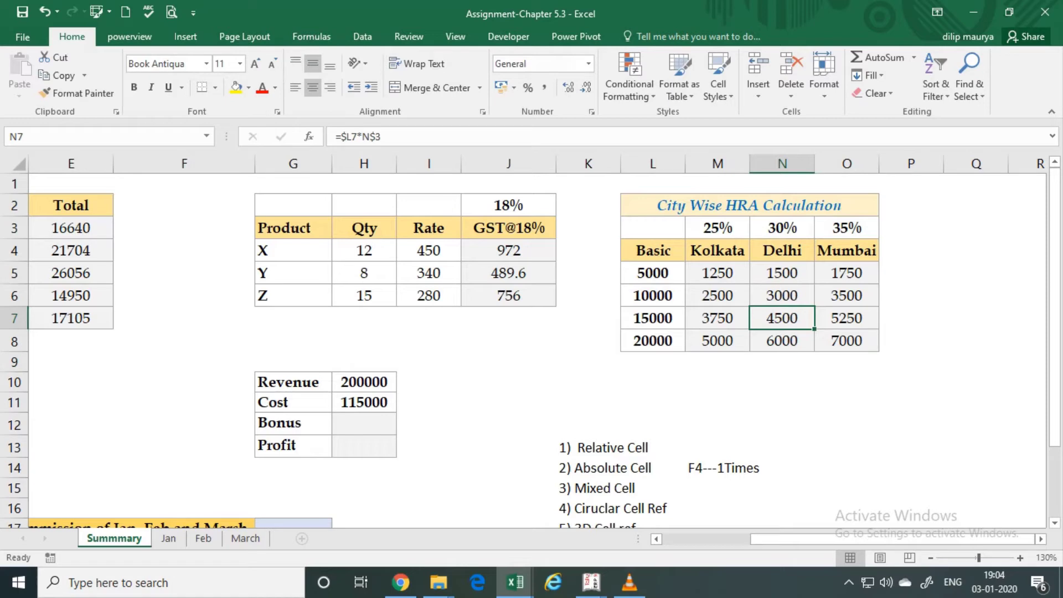
# Enter the note Column---F4---3 Times in cell O11
pyautogui.click(756, 468)
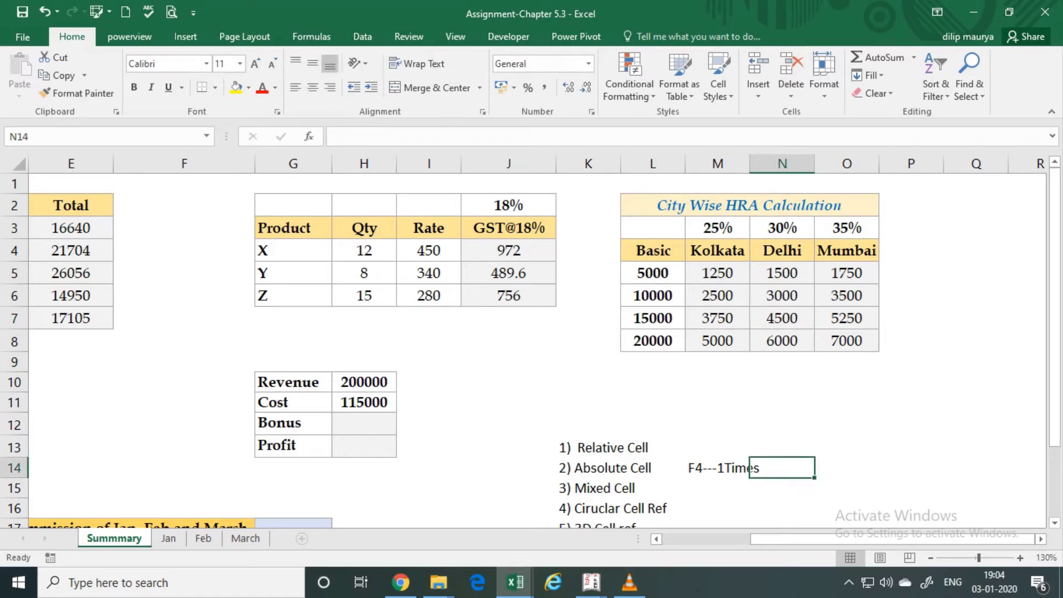
pyautogui.press('Right')
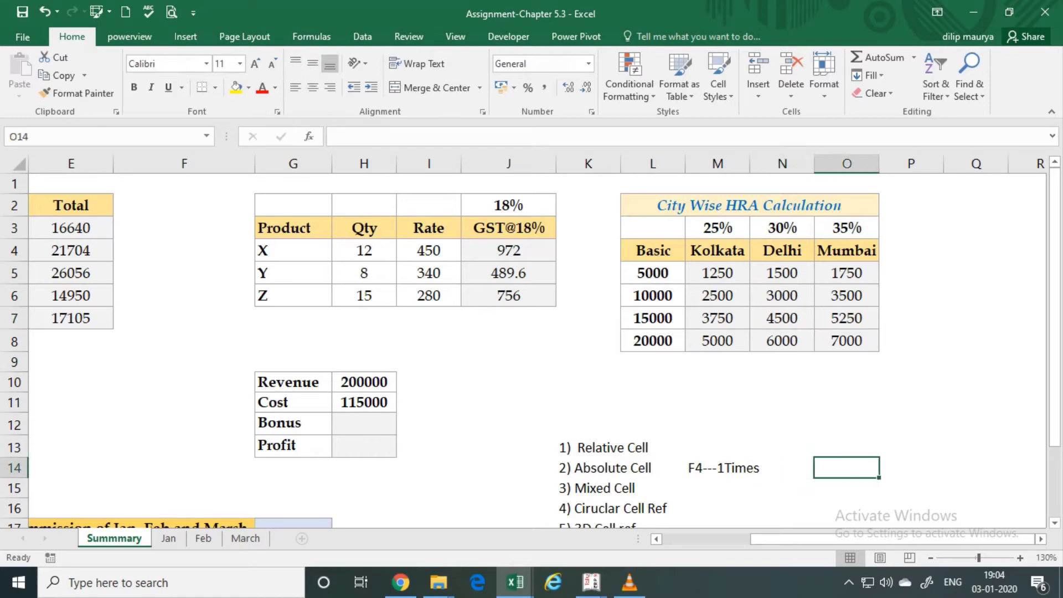
pyautogui.press('Up')
pyautogui.press('Up')
pyautogui.press('Up')
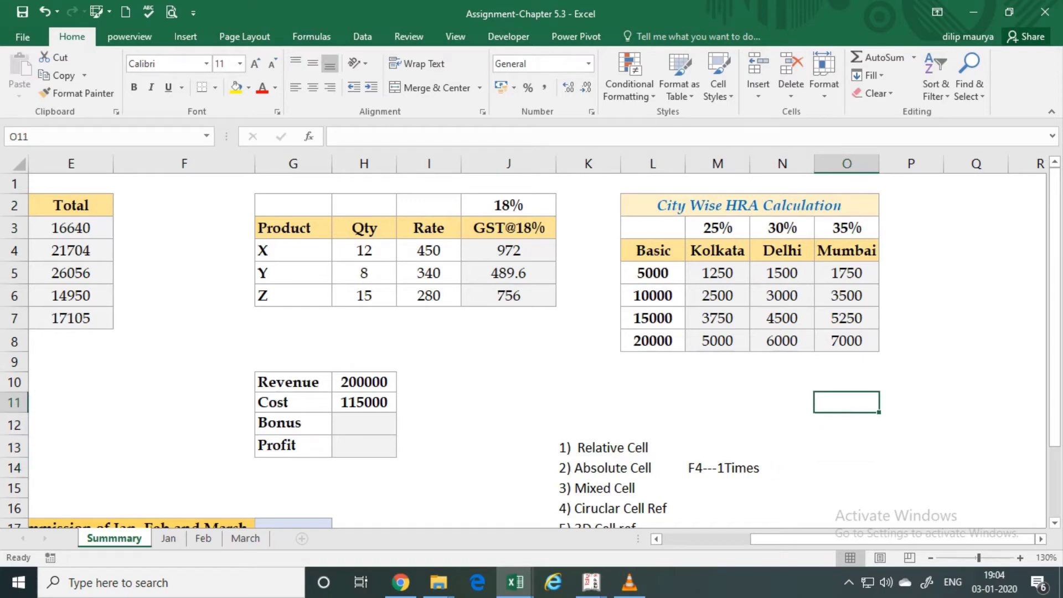
pyautogui.write('Col')
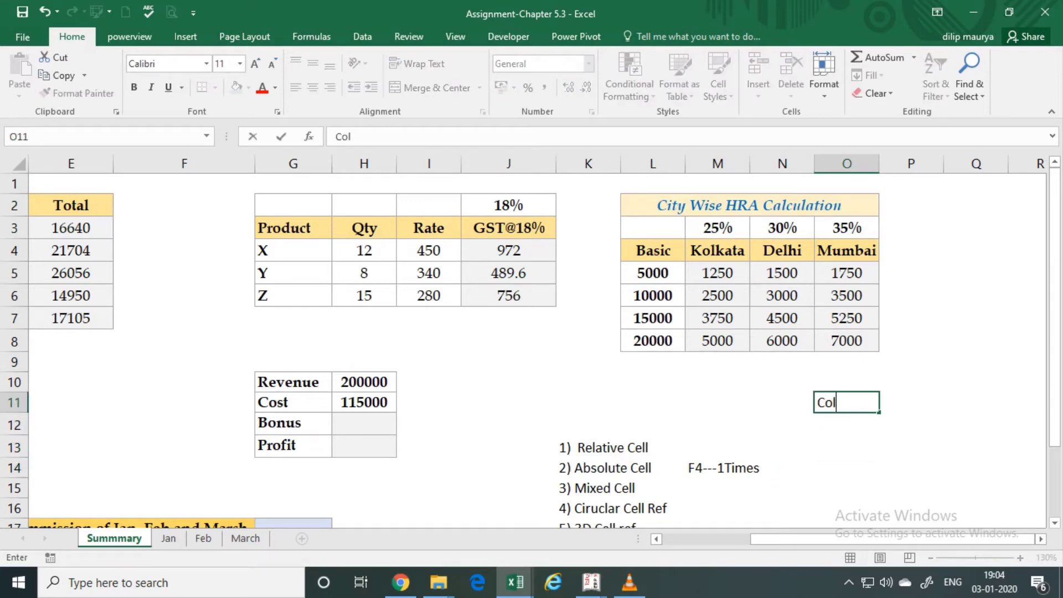
pyautogui.write('umn--')
pyautogui.write('-F4')
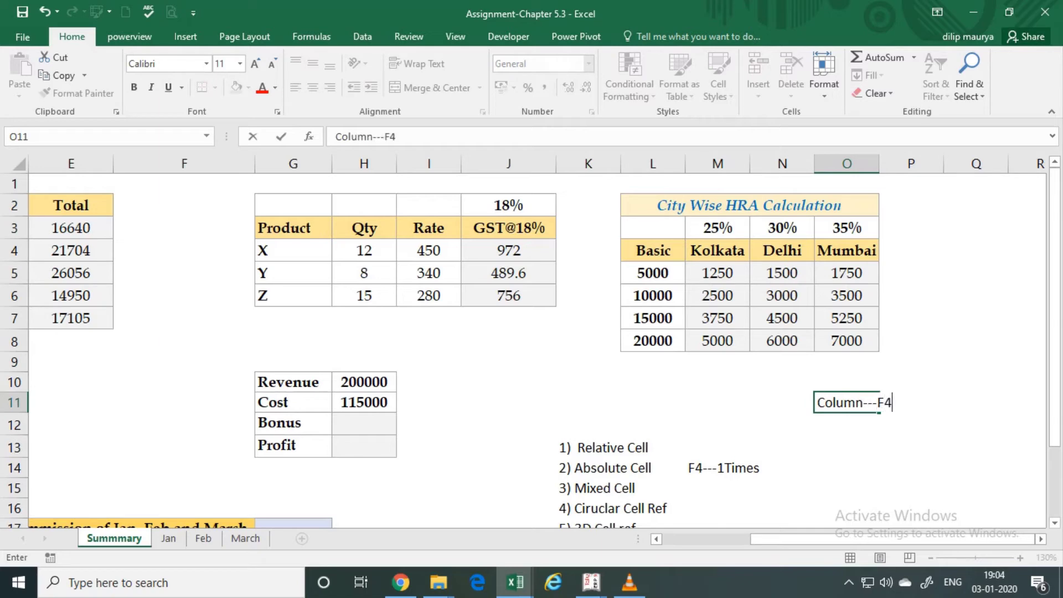
pyautogui.write('---3 Ti')
pyautogui.write('mes')
pyautogui.press('Return')
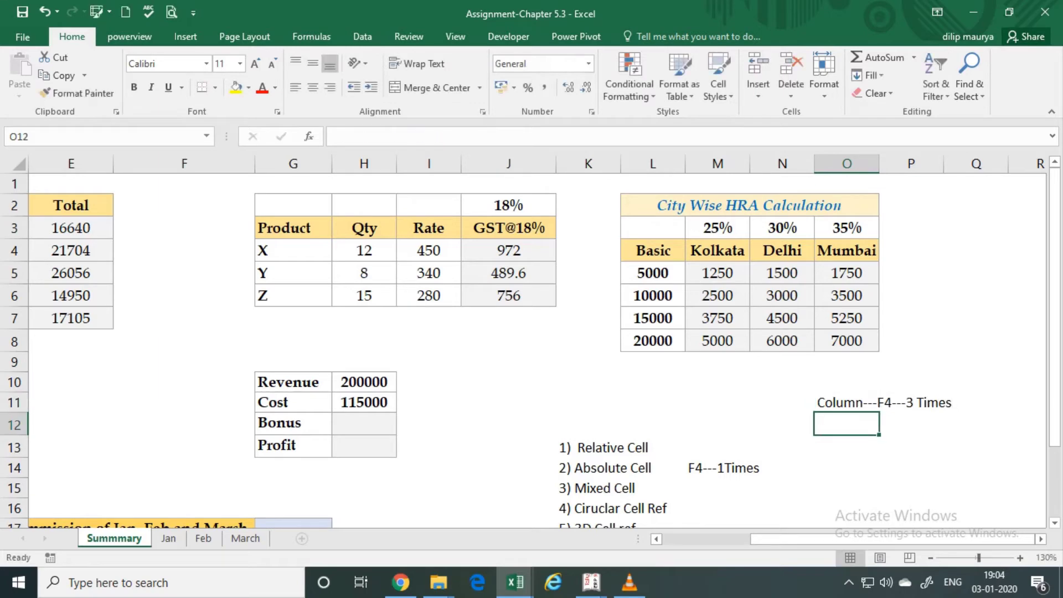
# Add the notes Row---F4----2Times in O12 and Cell---F4---1Time in O13
pyautogui.write('Row')
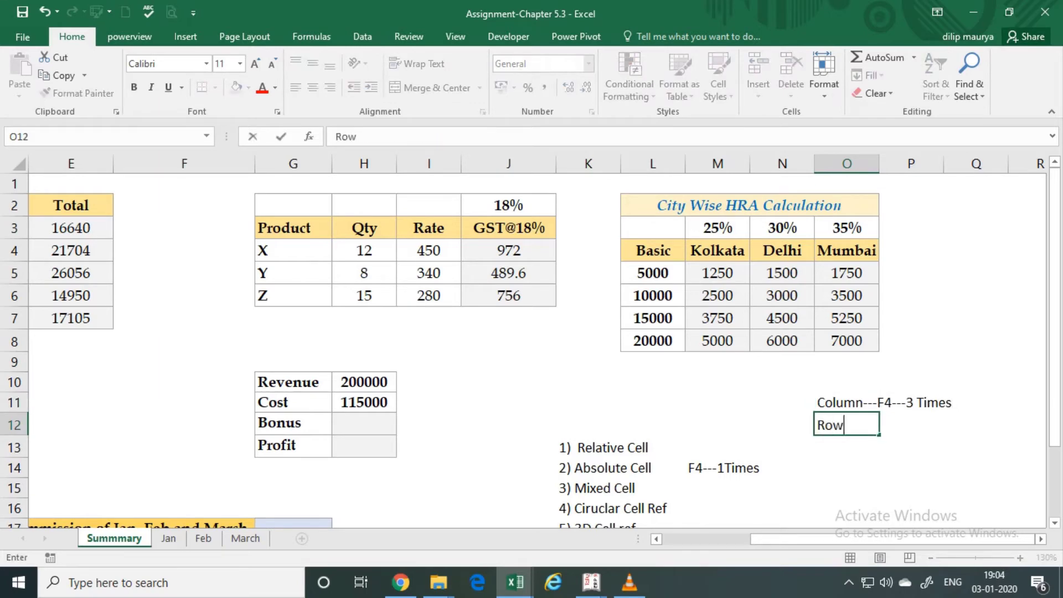
pyautogui.write('---F4')
pyautogui.write('----')
pyautogui.write('2Time')
pyautogui.press('BackSpace')
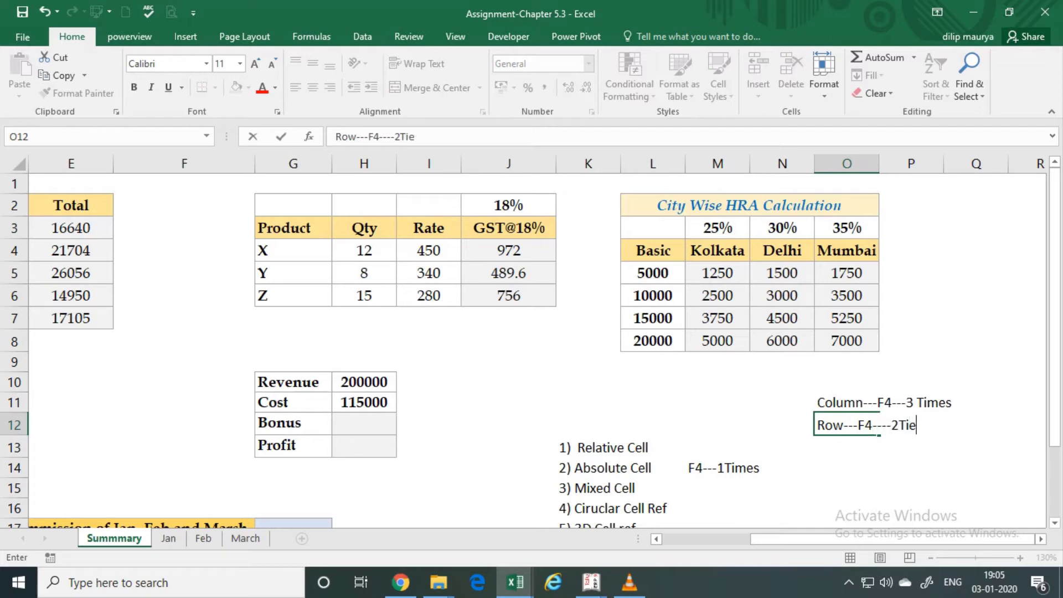
pyautogui.press('BackSpace')
pyautogui.write('mes')
pyautogui.press('Return')
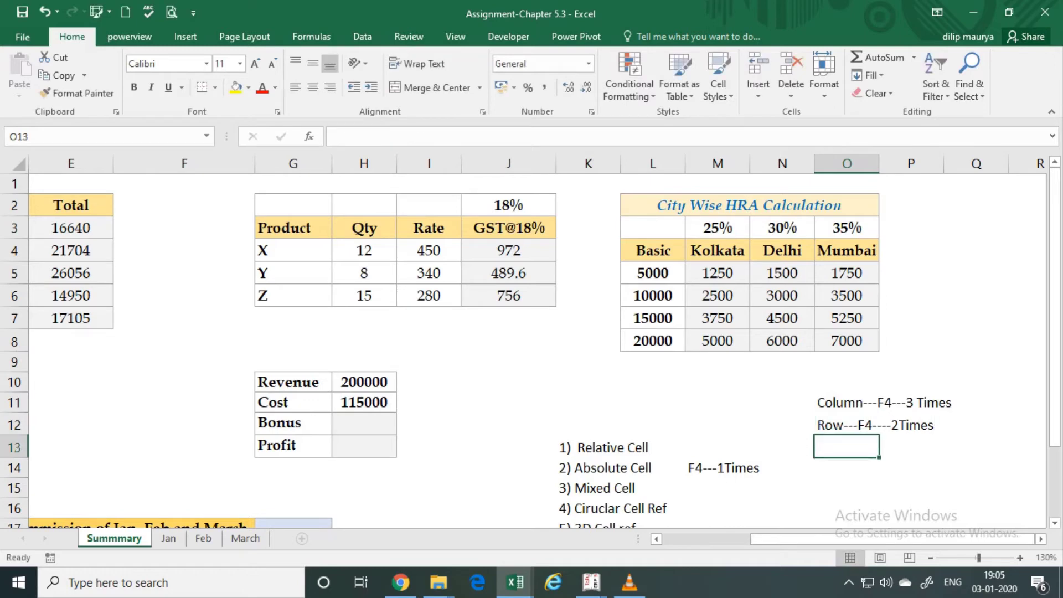
pyautogui.write('Cell')
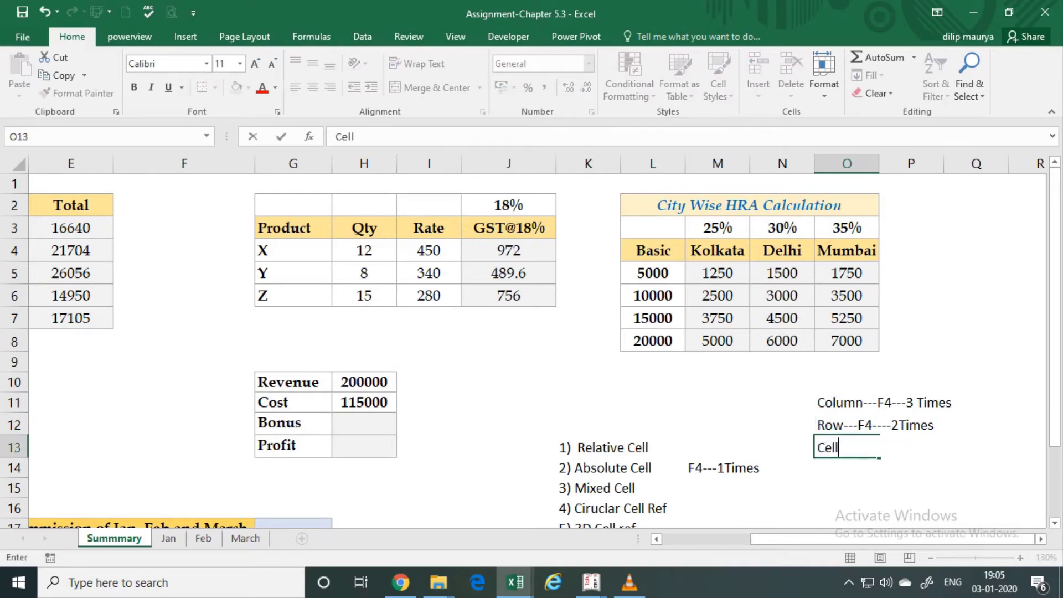
pyautogui.write('---F')
pyautogui.write('4---1')
pyautogui.write('Time')
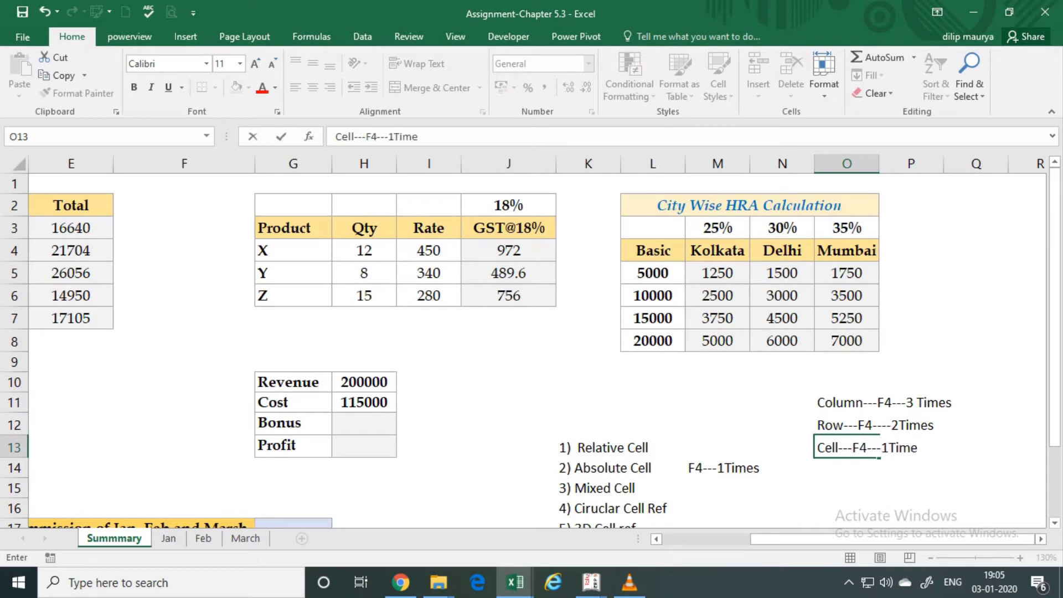
pyautogui.press('Return')
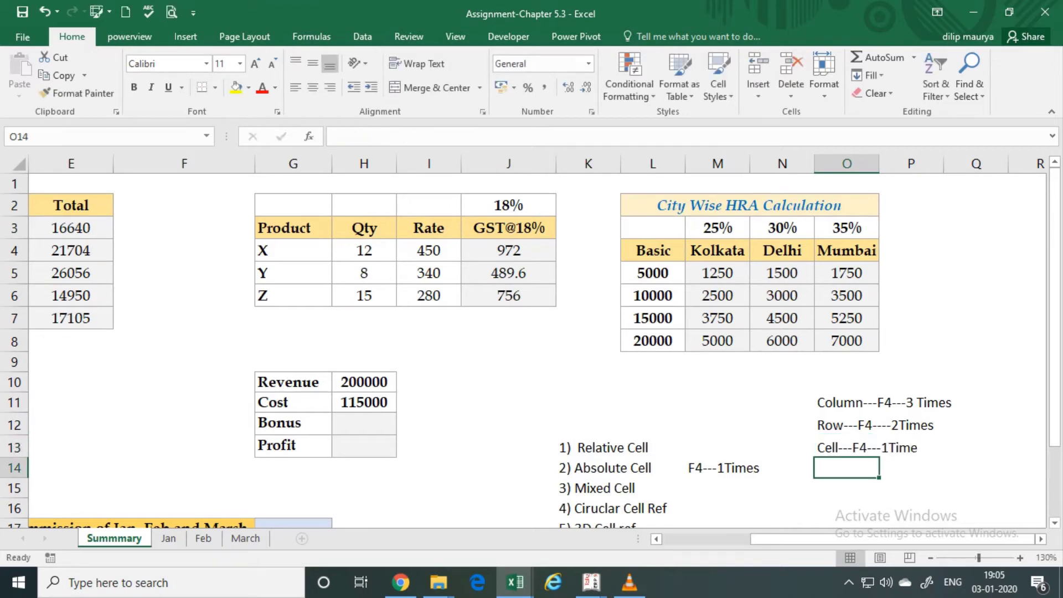
# Review the three F4 notes in O11:O13
pyautogui.press('Up')
pyautogui.press('Up')
pyautogui.press('Up')
pyautogui.press('Down')
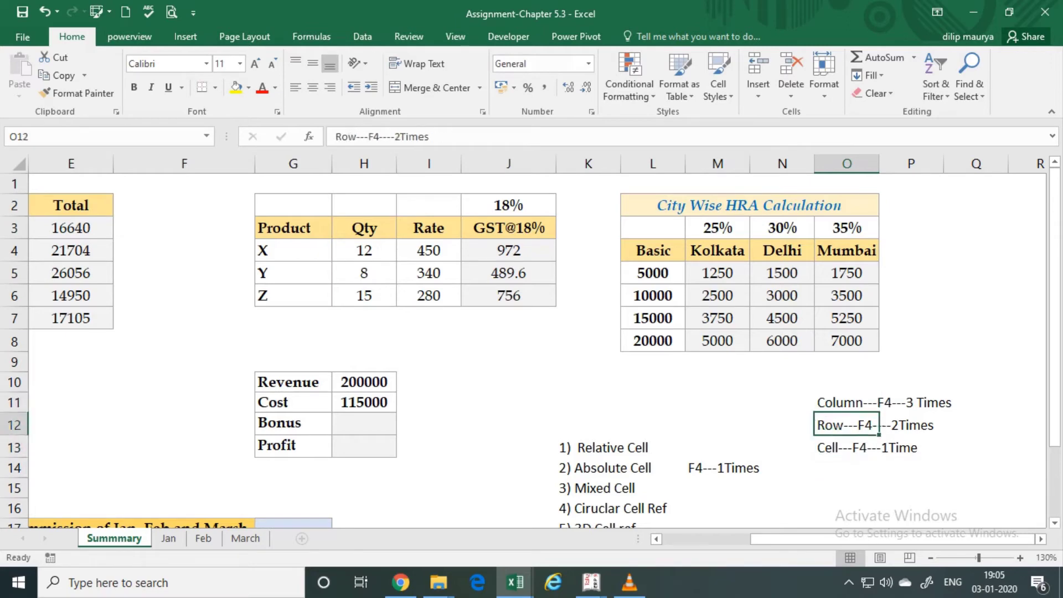
pyautogui.press('Down')
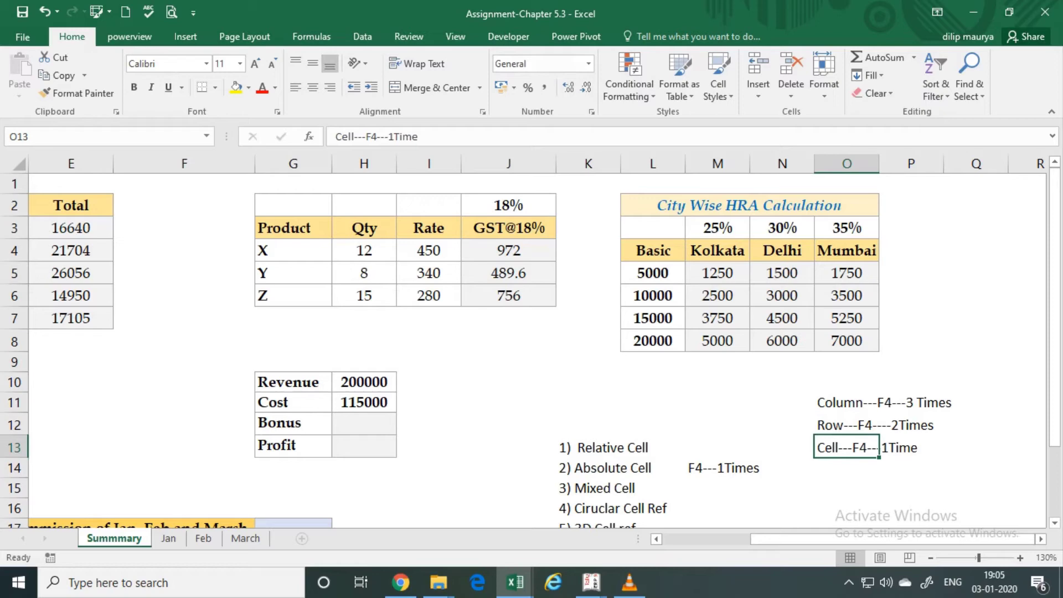
pyautogui.press('Up')
pyautogui.press('Up')
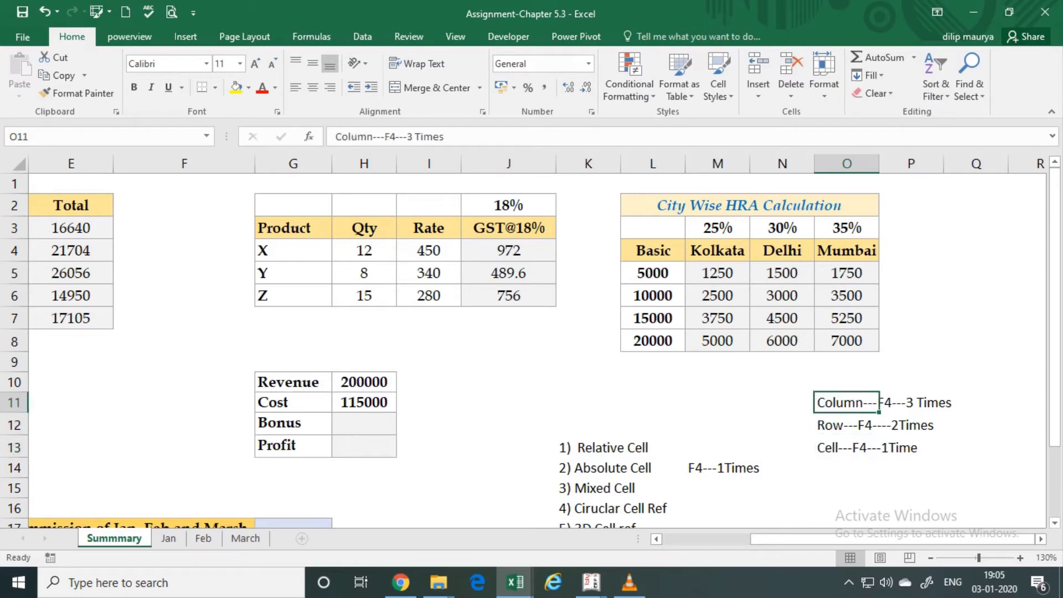
pyautogui.press('Down')
pyautogui.press('Down')
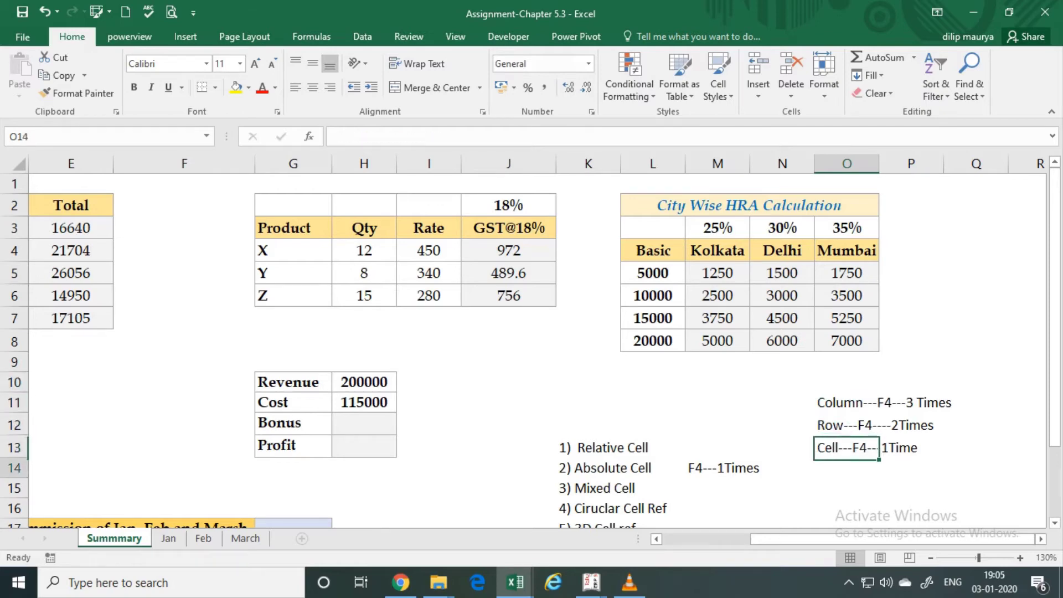
pyautogui.press('Down')
pyautogui.press('Left')
pyautogui.press('Left')
pyautogui.press('Left')
pyautogui.press('Down')
pyautogui.press('Left')
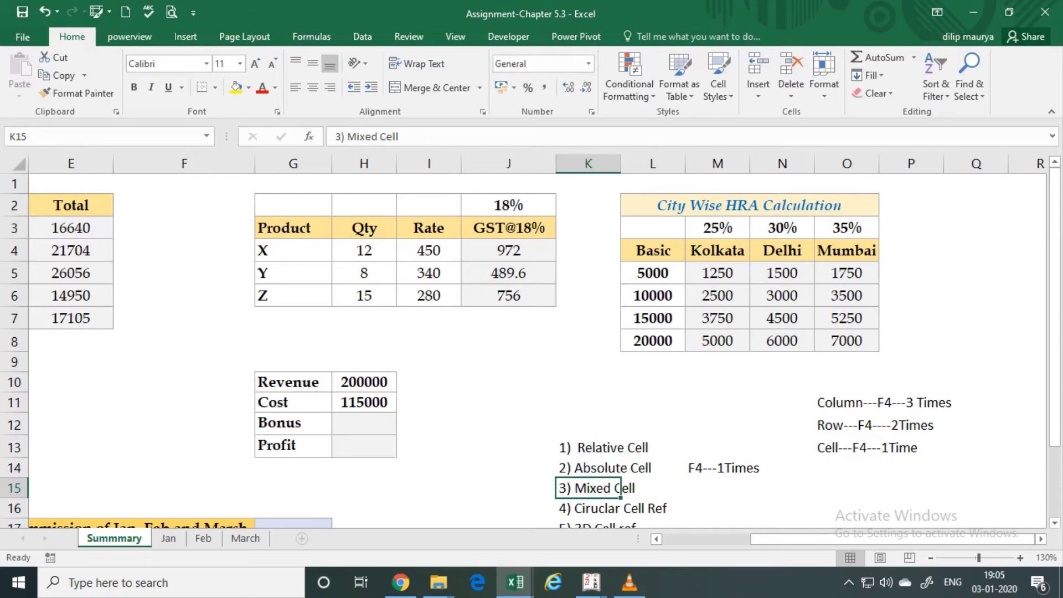
pyautogui.moveTo(598, 447); pyautogui.dragTo(653, 448)
pyautogui.moveTo(598, 468); pyautogui.dragTo(659, 468)
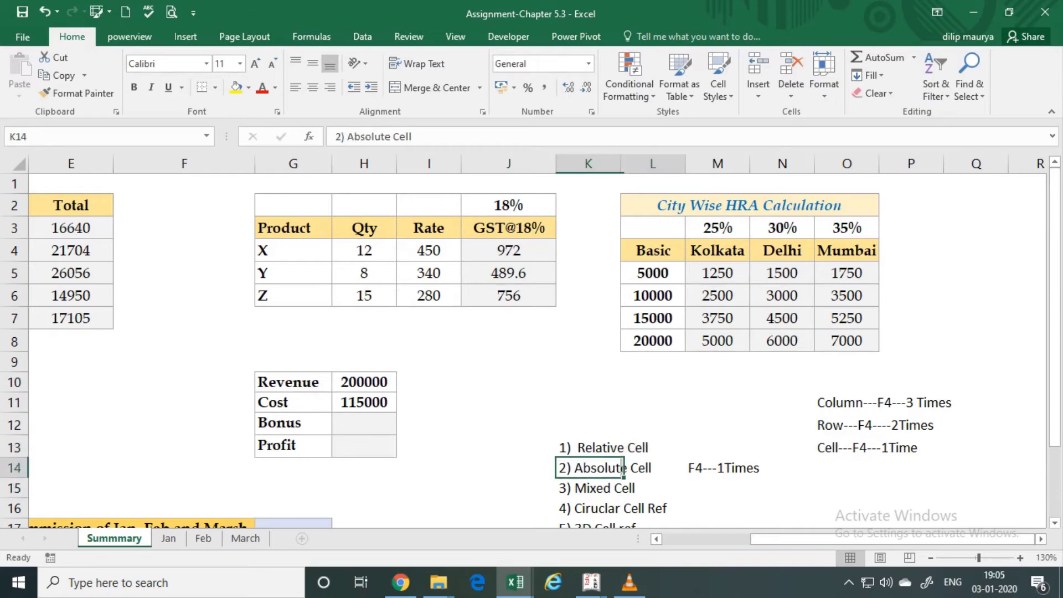
pyautogui.moveTo(499, 488); pyautogui.dragTo(682, 488)
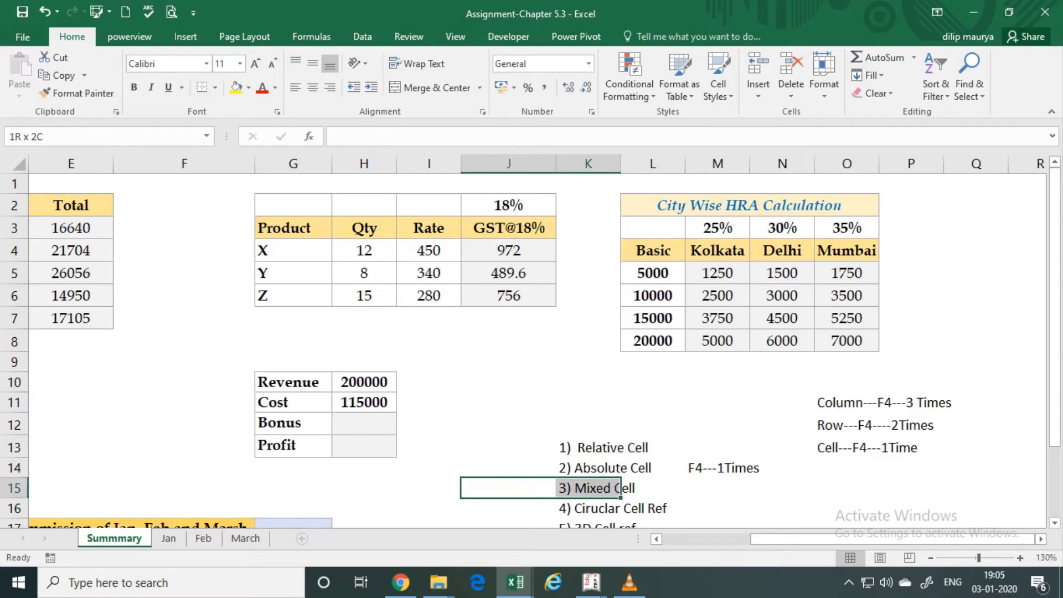
pyautogui.click(654, 488)
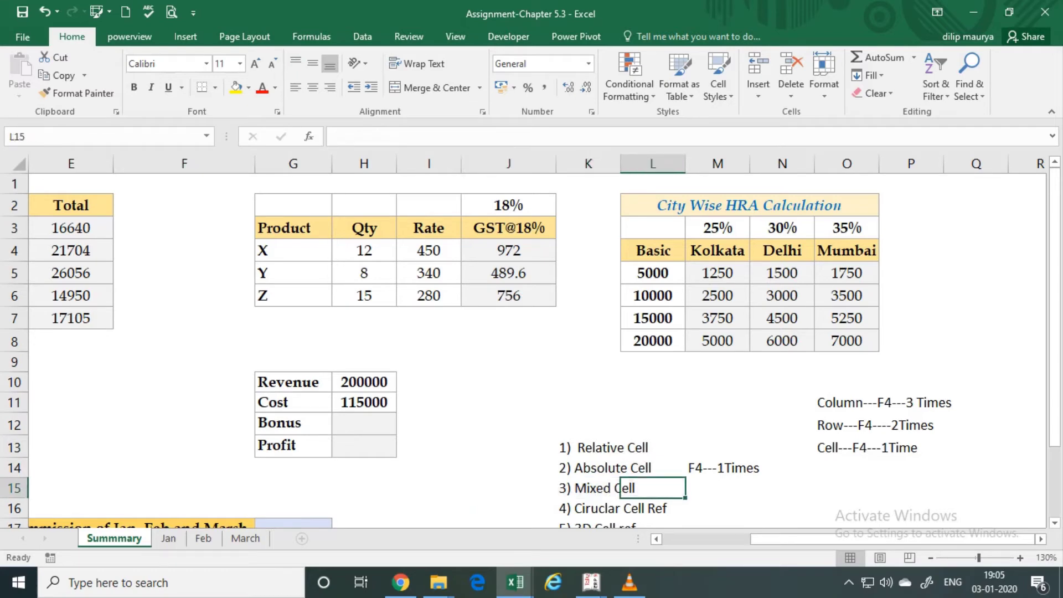
pyautogui.click(749, 468)
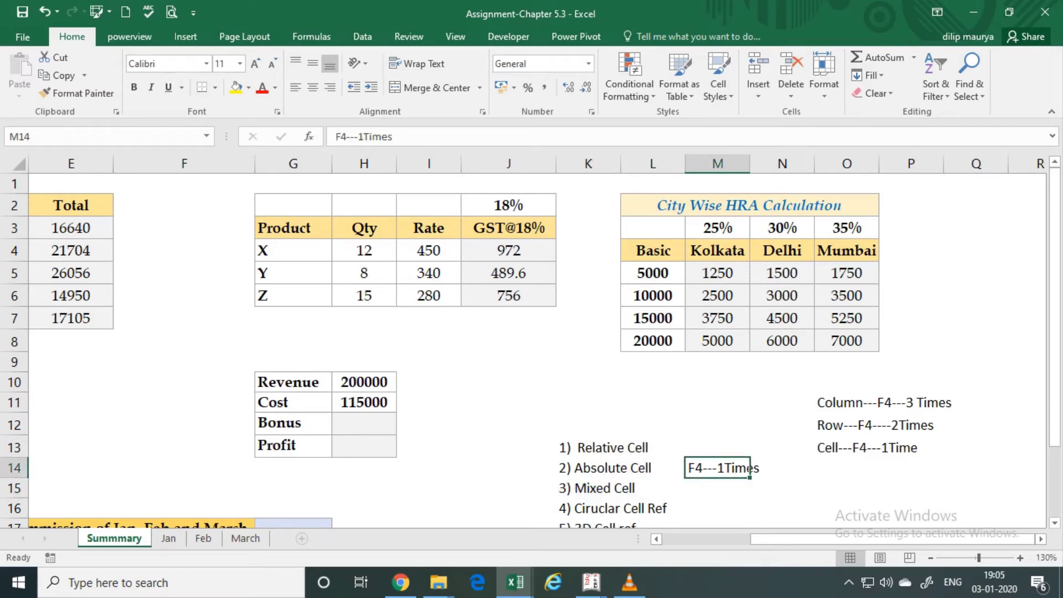
pyautogui.scroll(-1, 749, 468)
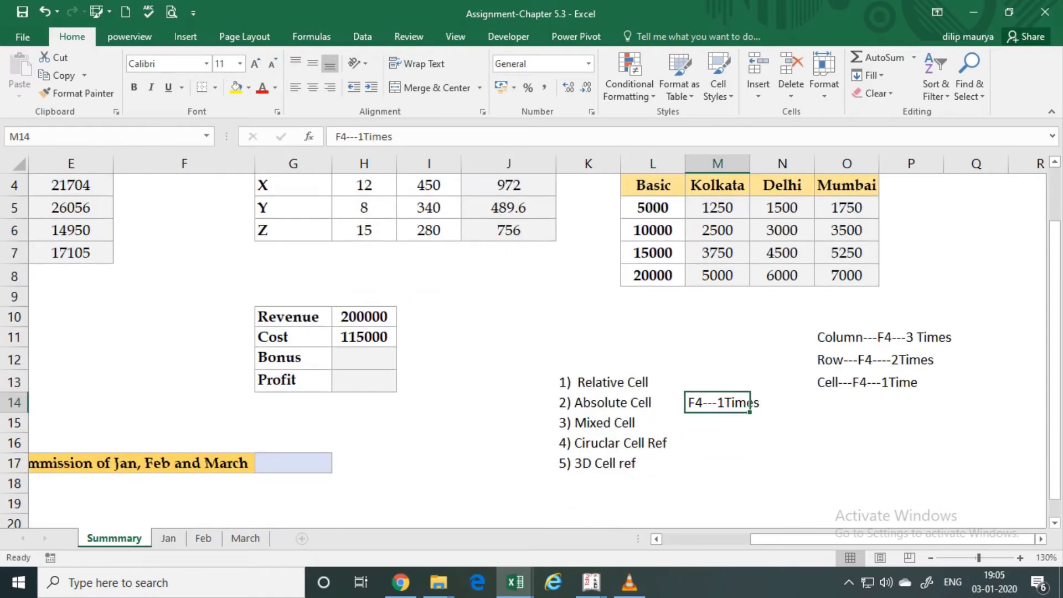
pyautogui.moveTo(745, 443)
pyautogui.mouseDown()
pyautogui.moveTo(621, 443)
pyautogui.moveTo(749, 443)
pyautogui.mouseUp()
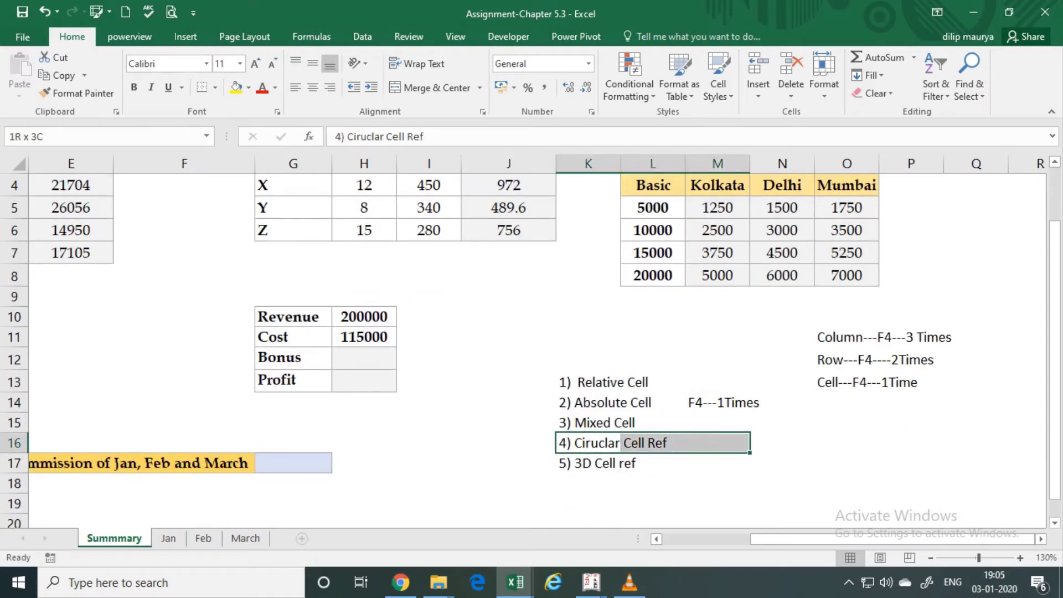
pyautogui.click(429, 423)
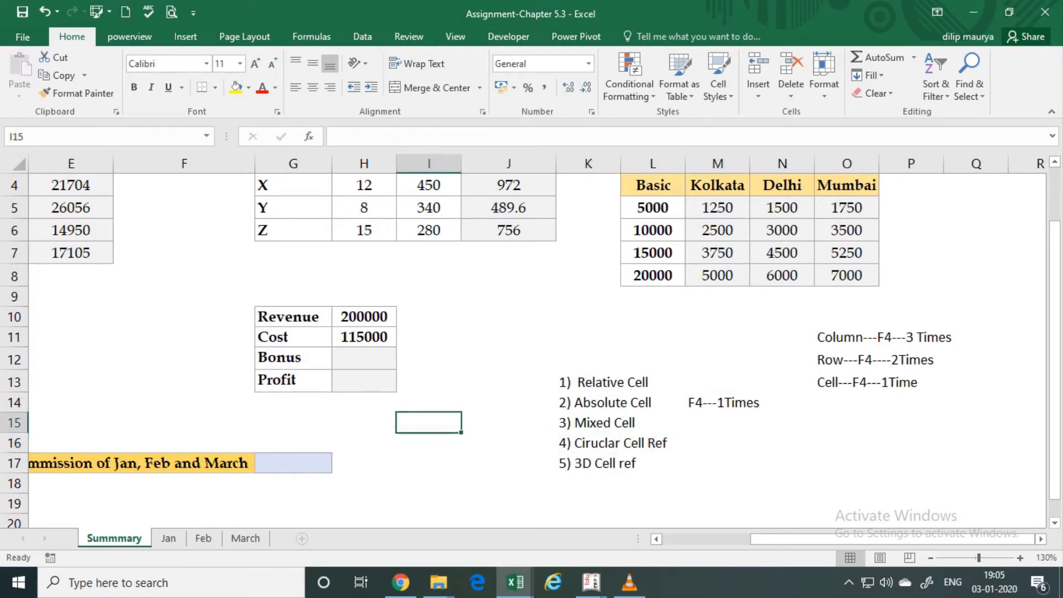
pyautogui.click(364, 380)
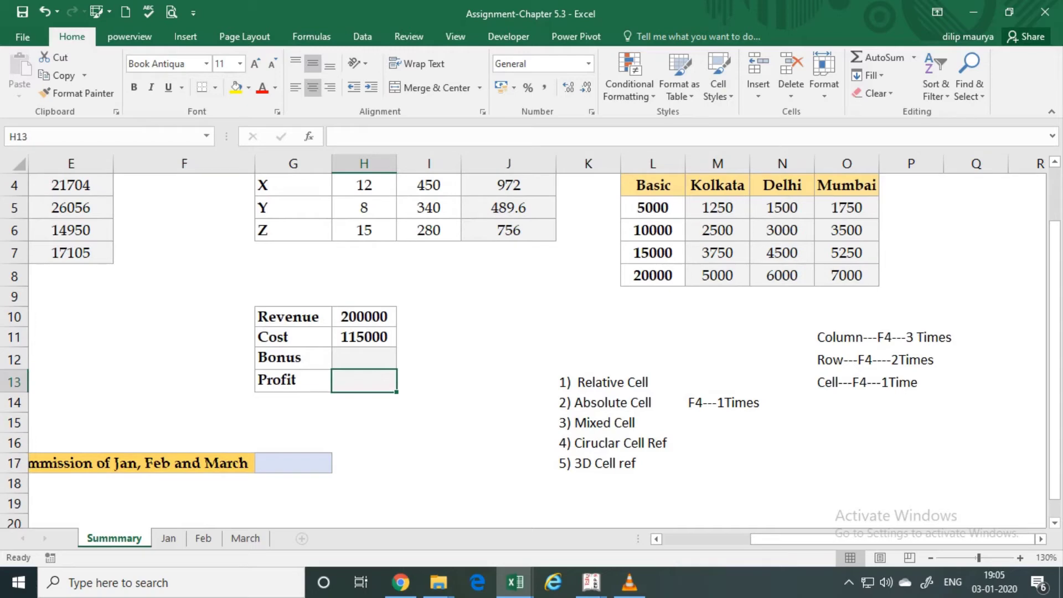
pyautogui.press('Up')
pyautogui.press('Up')
pyautogui.press('Up')
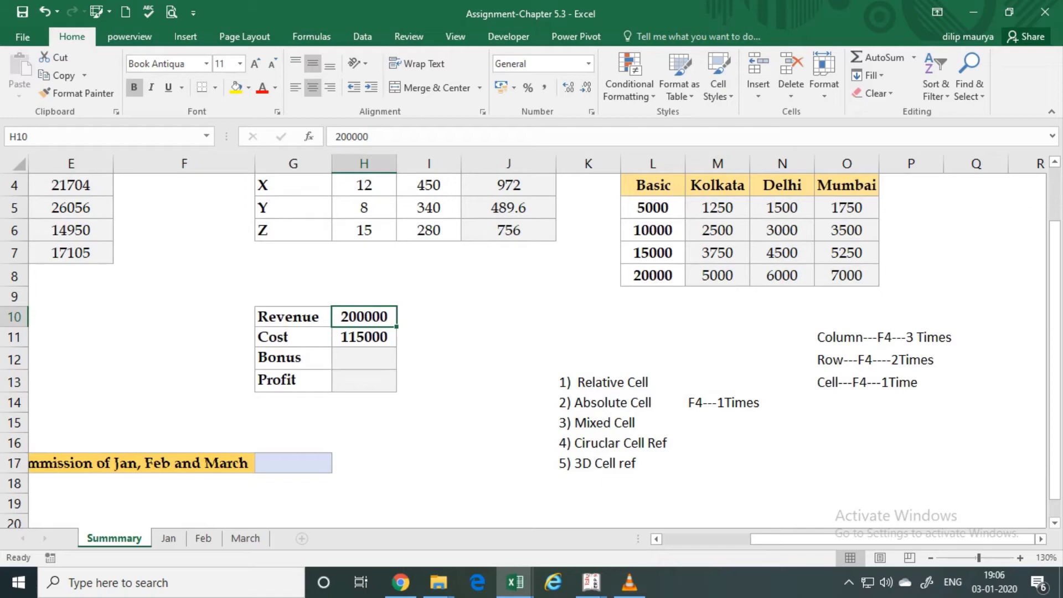
pyautogui.click(364, 337)
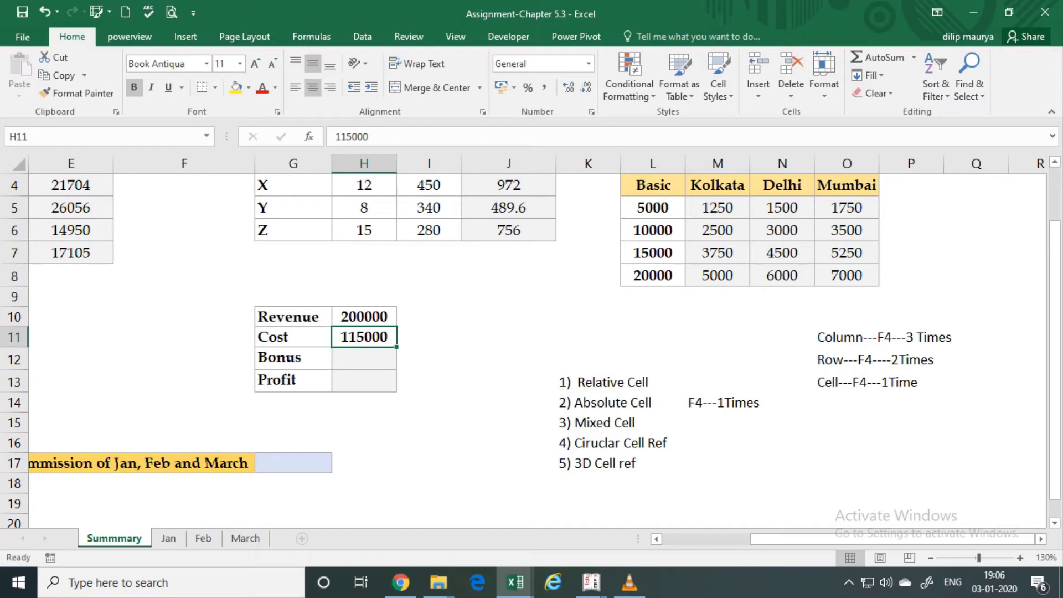
pyautogui.press('Down')
pyautogui.press('Down')
pyautogui.write('=')
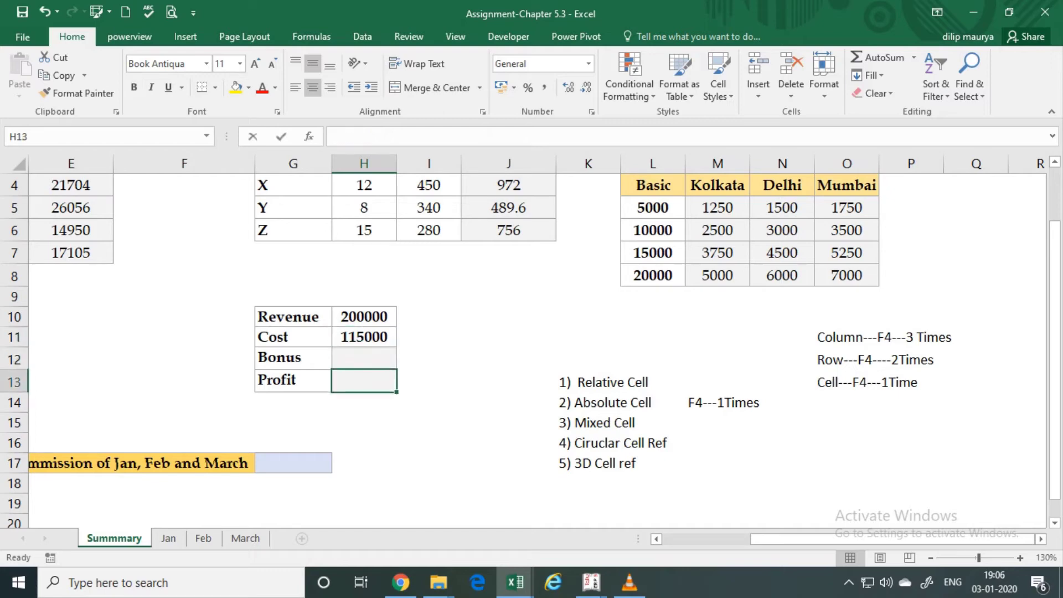
pyautogui.press('Up')
pyautogui.press('Up')
pyautogui.press('Up')
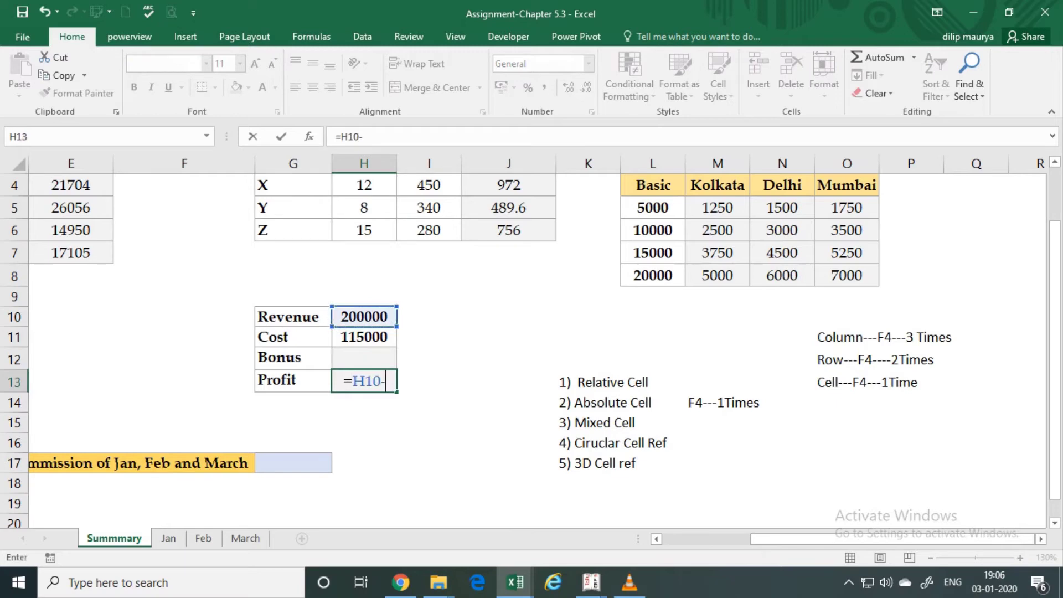
pyautogui.write('-')
pyautogui.press('Up')
pyautogui.press('Up')
pyautogui.press('Return')
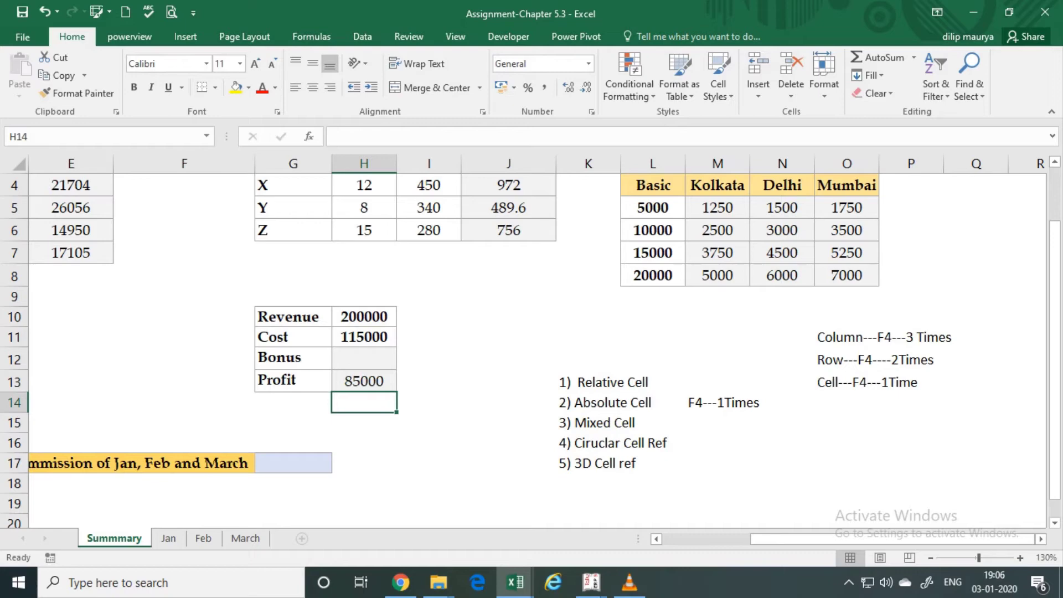
pyautogui.click(363, 381)
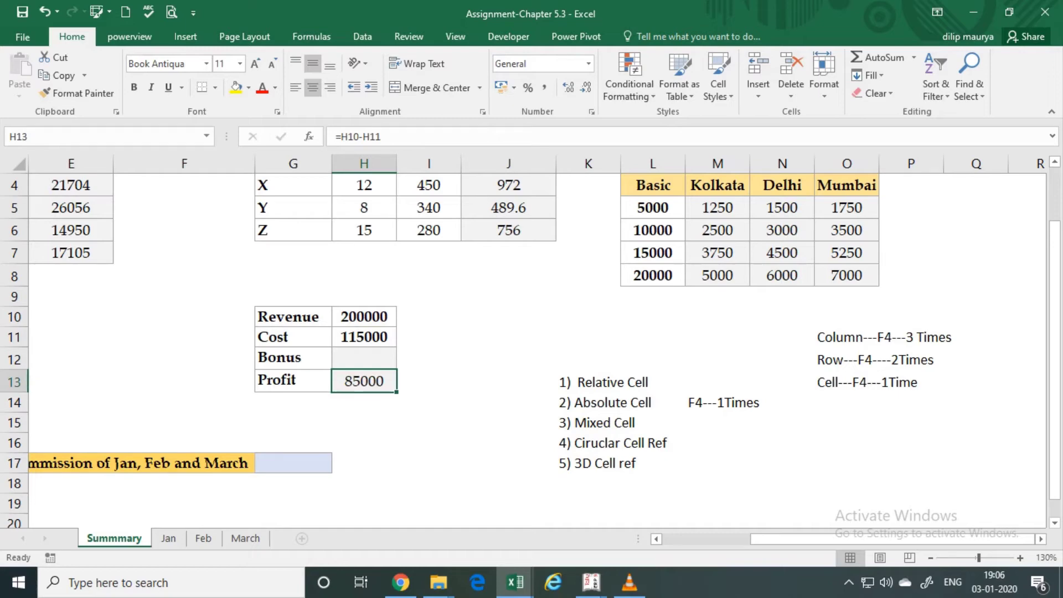
pyautogui.click(364, 357)
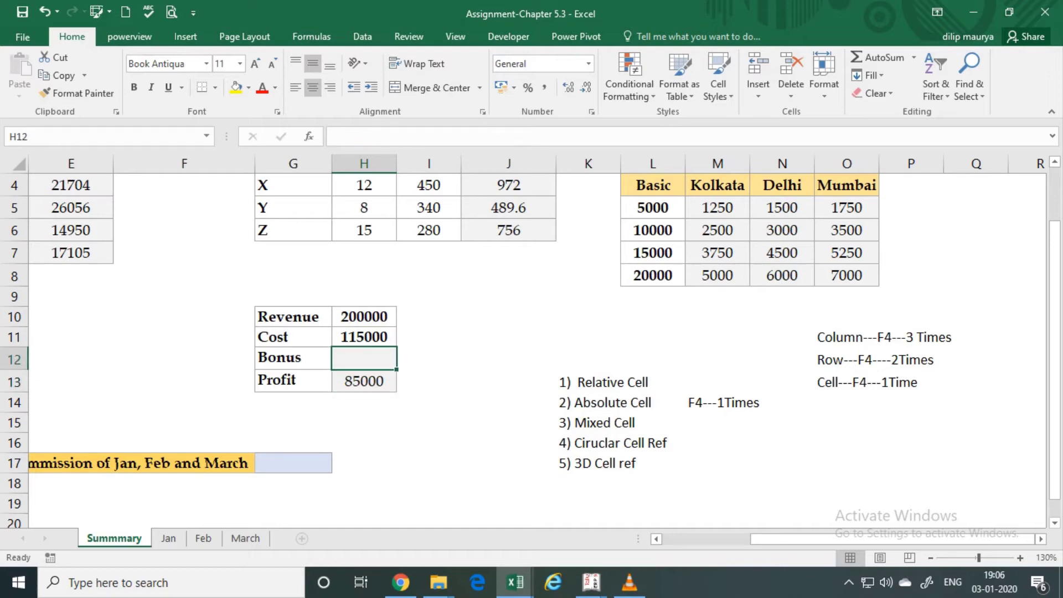
pyautogui.write('5000')
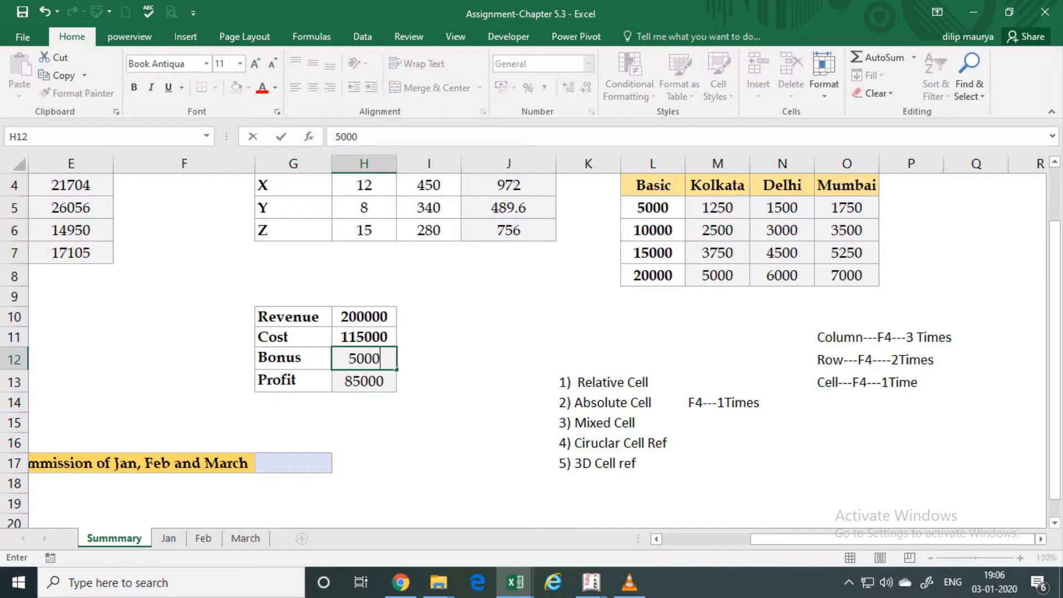
pyautogui.press('Return')
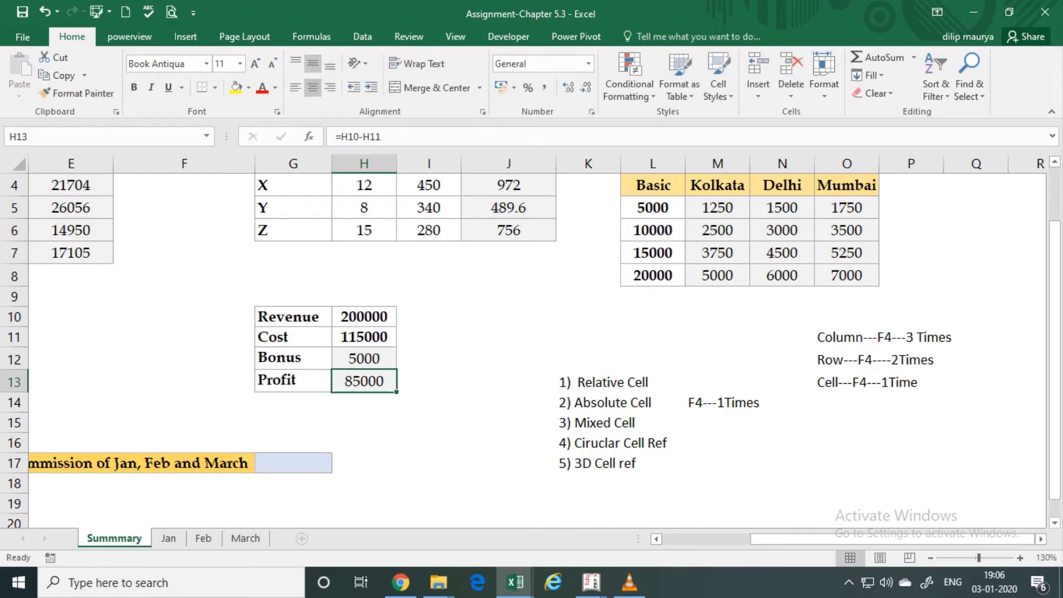
pyautogui.write('=')
pyautogui.press('Up')
pyautogui.press('Up')
pyautogui.press('Up')
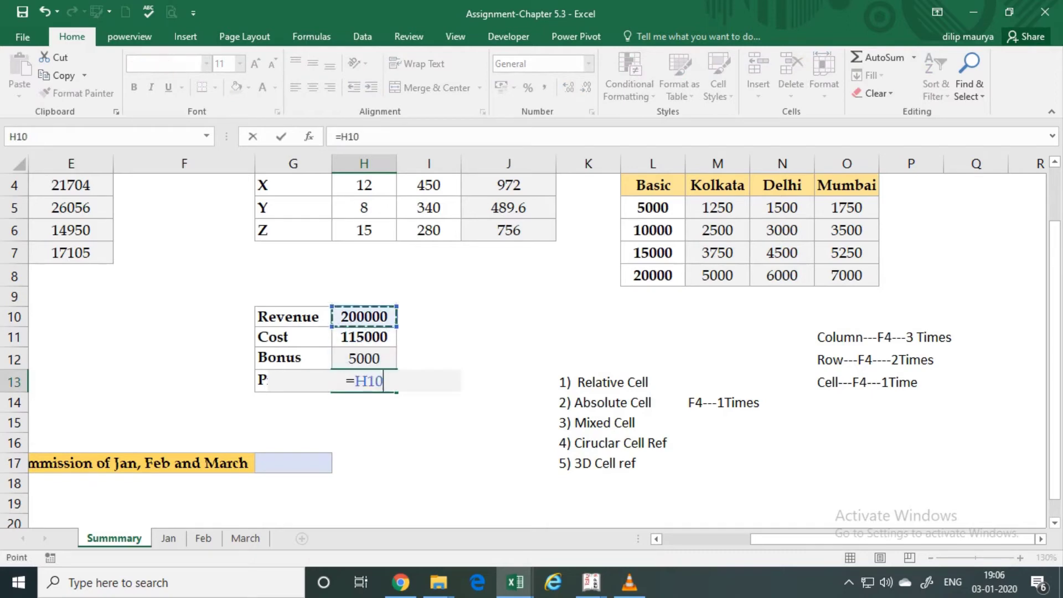
pyautogui.write('-(')
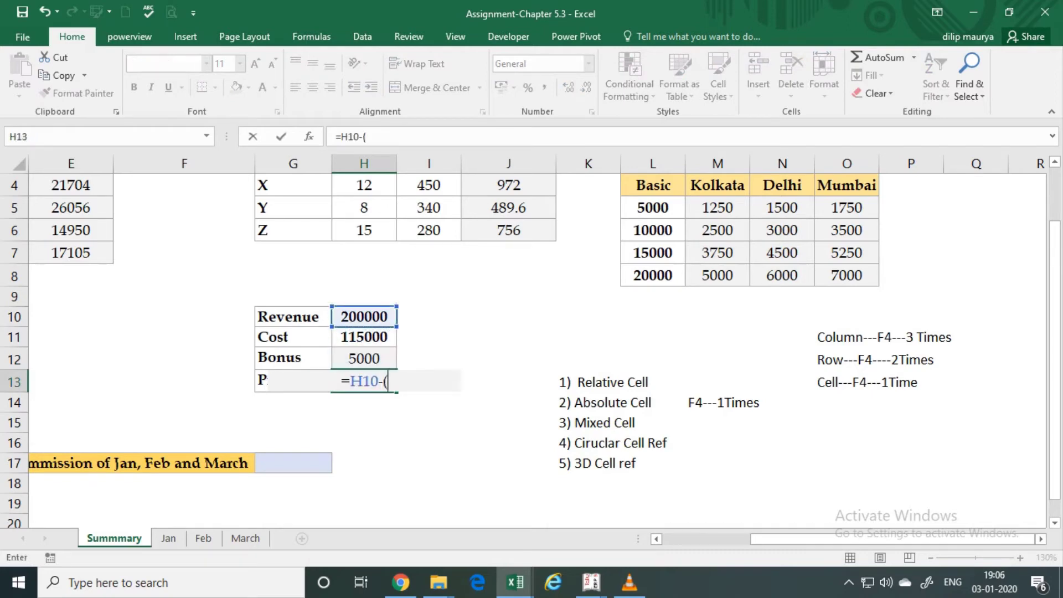
pyautogui.press('Up')
pyautogui.press('Up')
pyautogui.write('+')
pyautogui.press('Up')
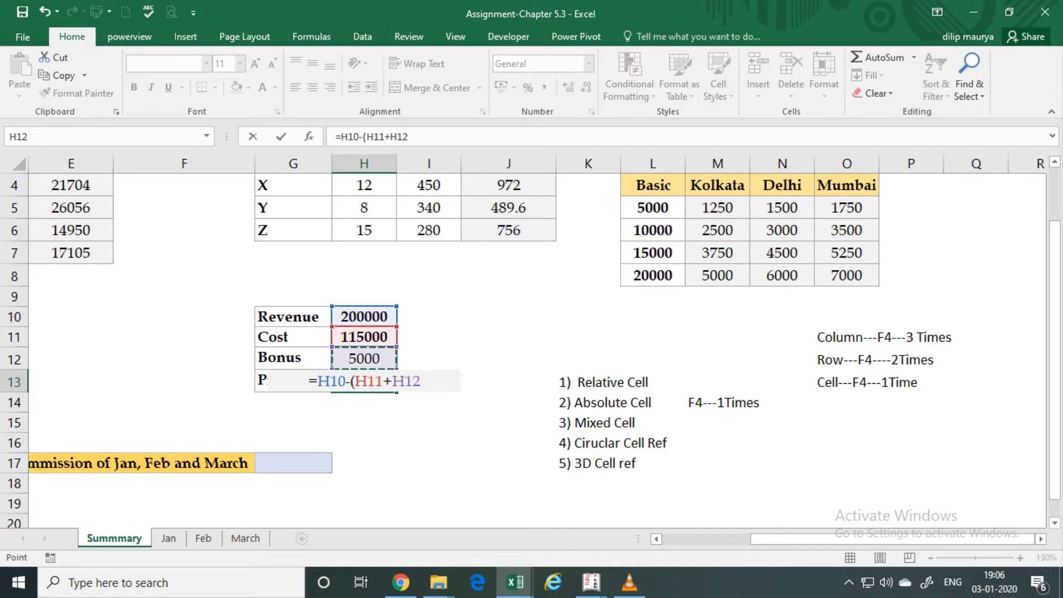
pyautogui.write(')')
pyautogui.hotkey('ctrl', 'Return')
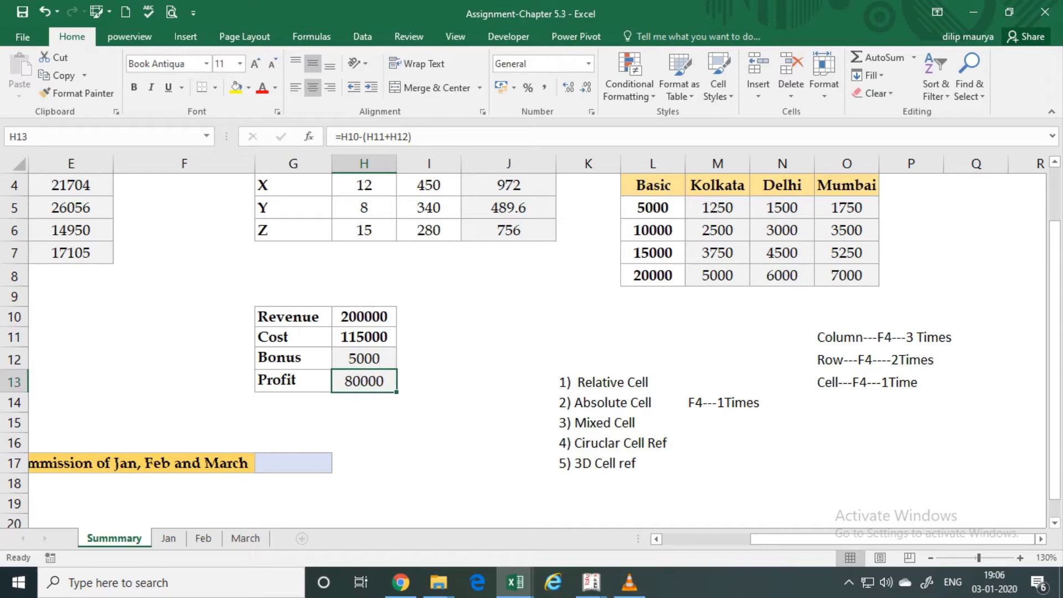
pyautogui.press('Delete')
pyautogui.click(364, 359)
pyautogui.press('Delete')
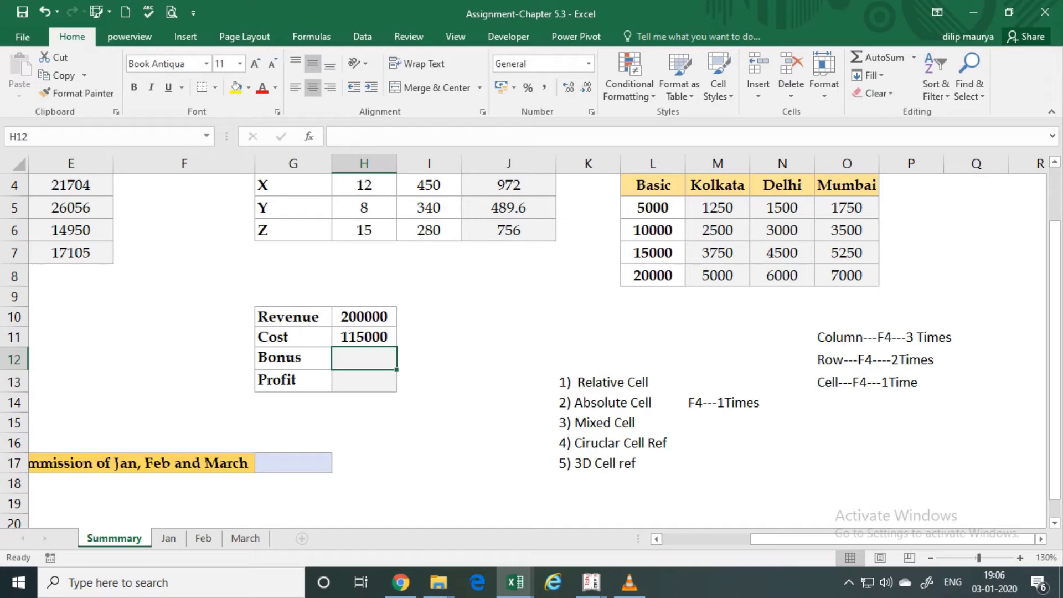
# Enter Bonus 5000 and the Profit formula =H10-(H11+H12), giving 80000, then check it
pyautogui.write('5000')
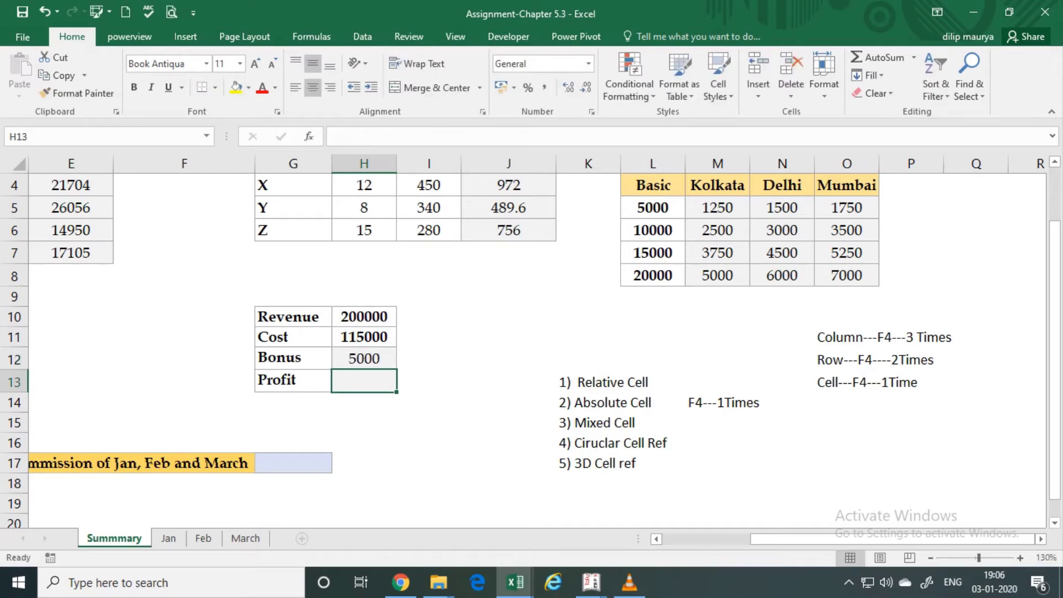
pyautogui.write('=')
pyautogui.press('Up')
pyautogui.press('Up')
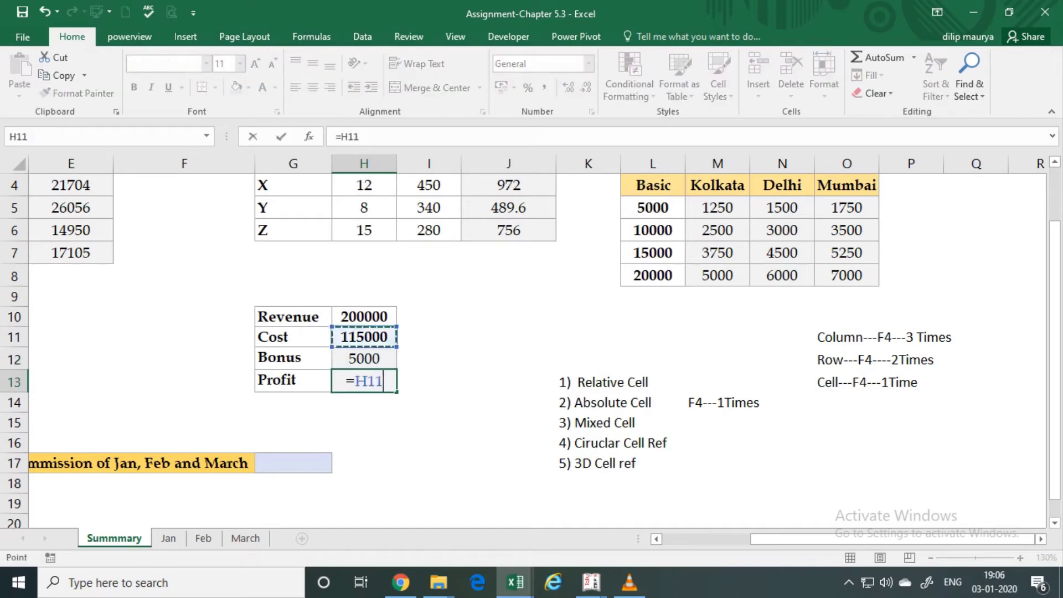
pyautogui.press('Up')
pyautogui.write('-')
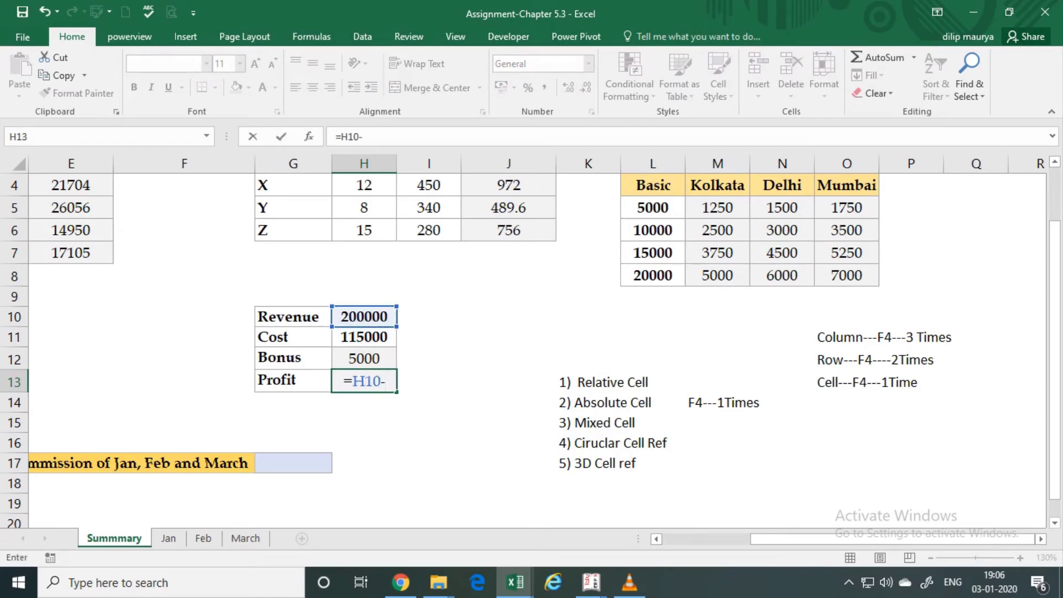
pyautogui.write('(')
pyautogui.press('Up')
pyautogui.press('Up')
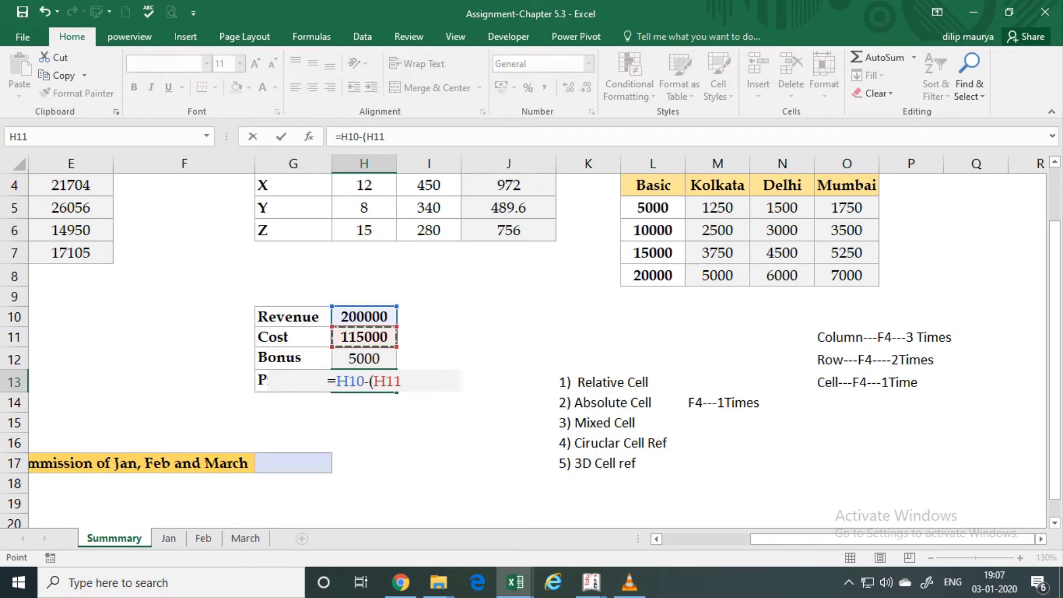
pyautogui.write('+')
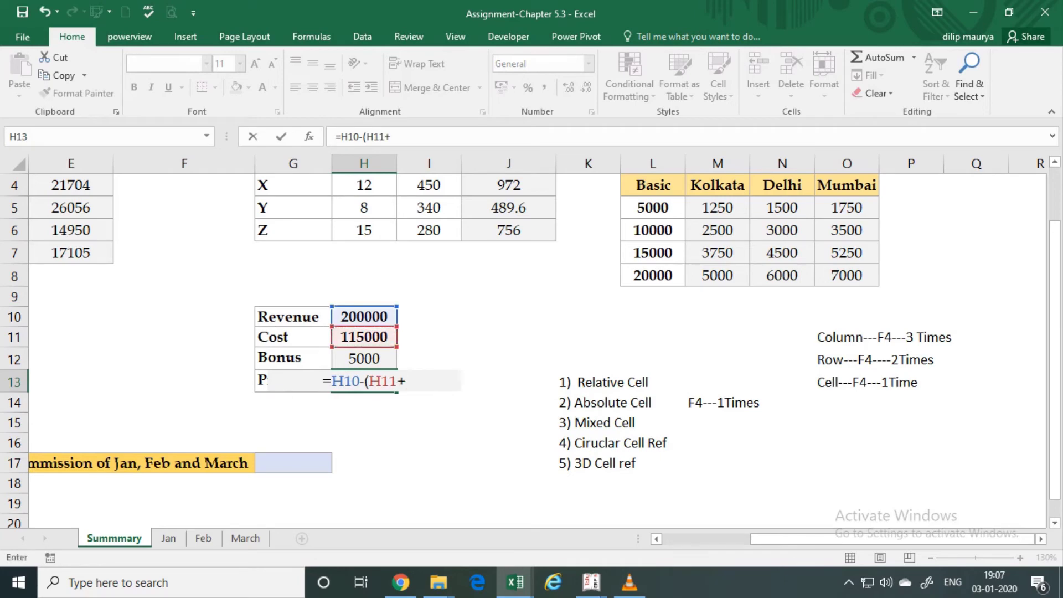
pyautogui.press('Up')
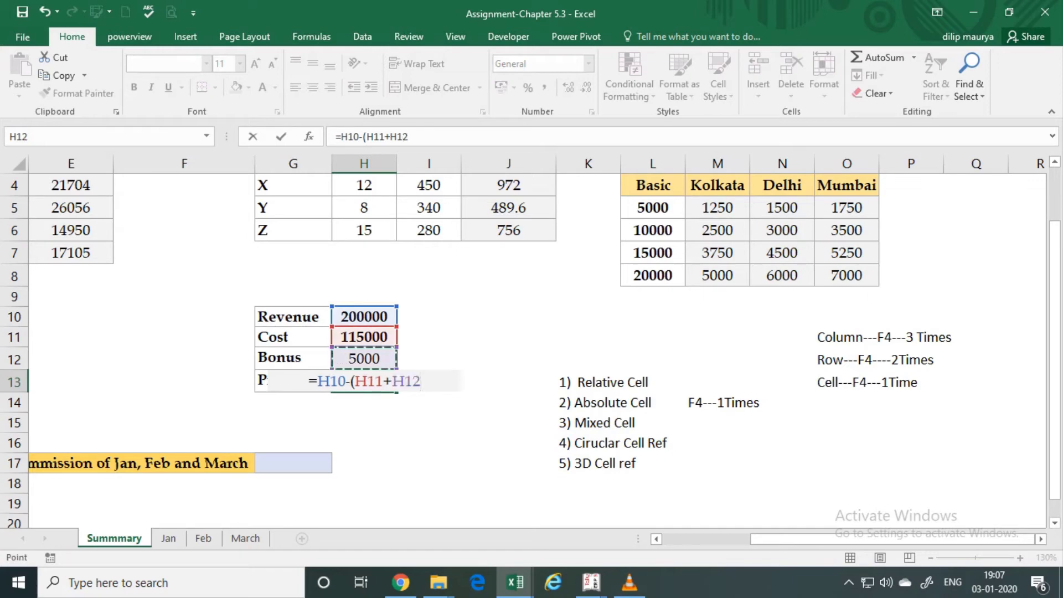
pyautogui.write(')')
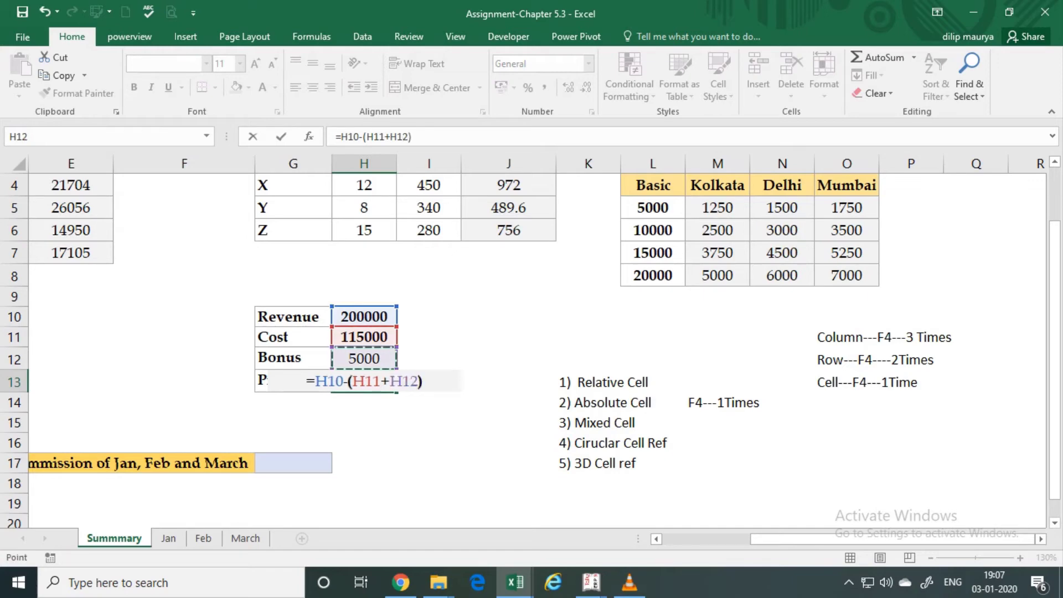
pyautogui.press('Return')
pyautogui.press('Up')
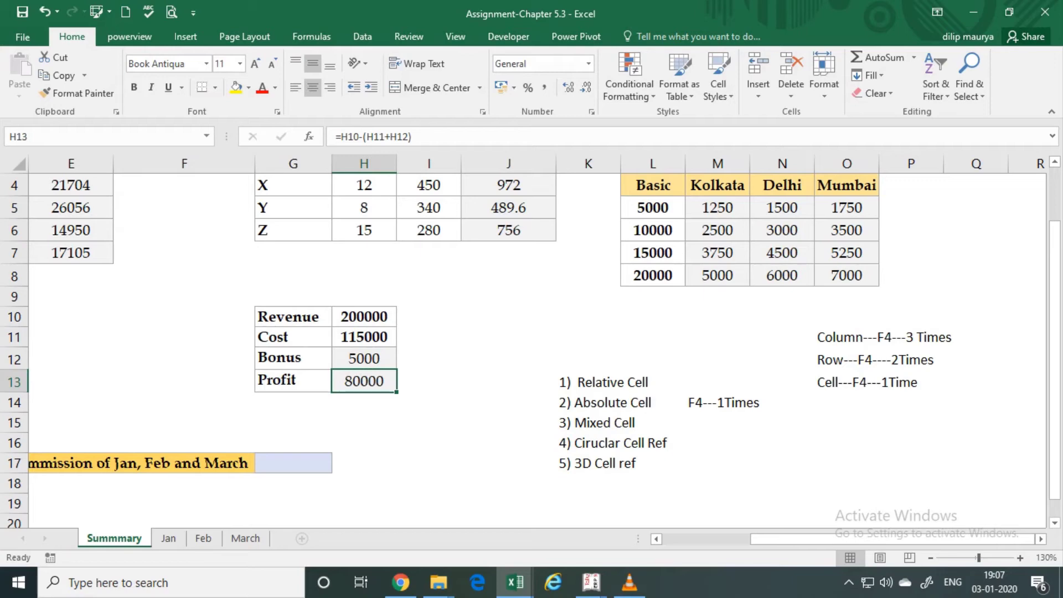
pyautogui.press('Up')
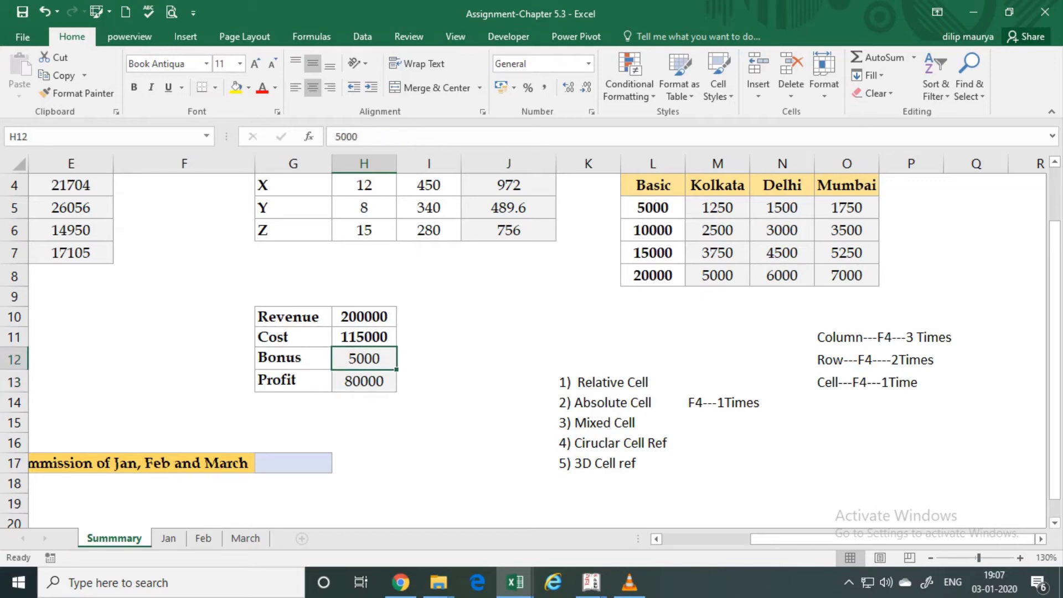
# Clear the Bonus amount and inspect the Revenue–Bonus cells and the unchanged Profit formula
pyautogui.press('Delete')
pyautogui.press('Down')
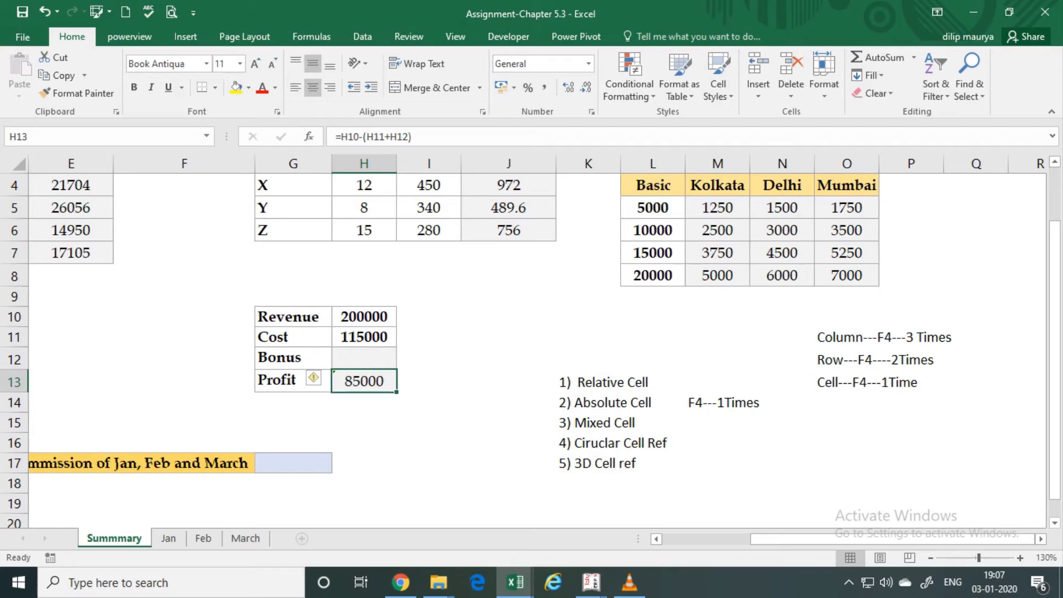
pyautogui.moveTo(293, 357); pyautogui.dragTo(363, 358)
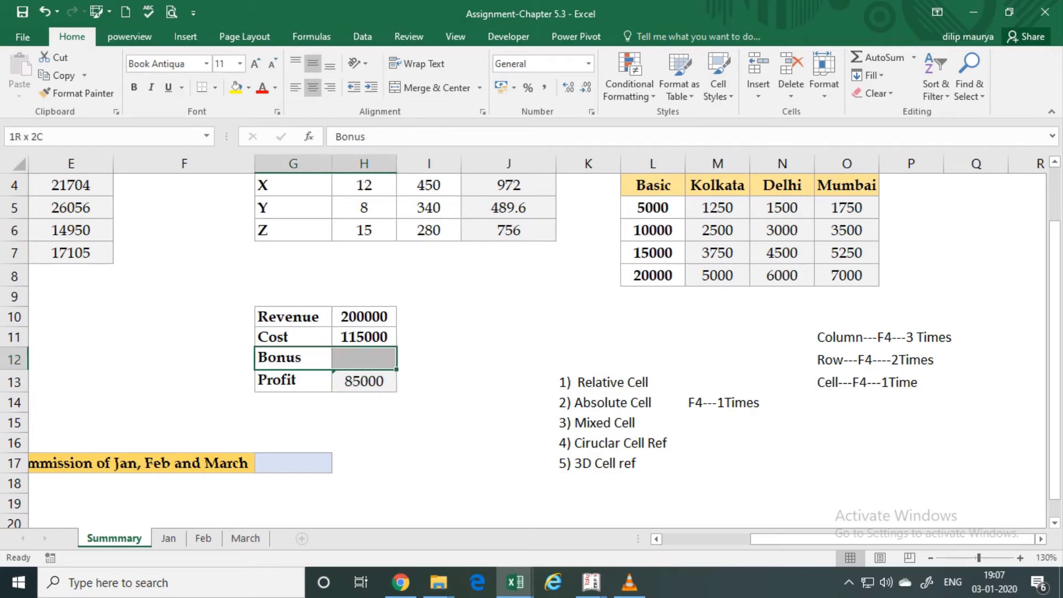
pyautogui.click(364, 358)
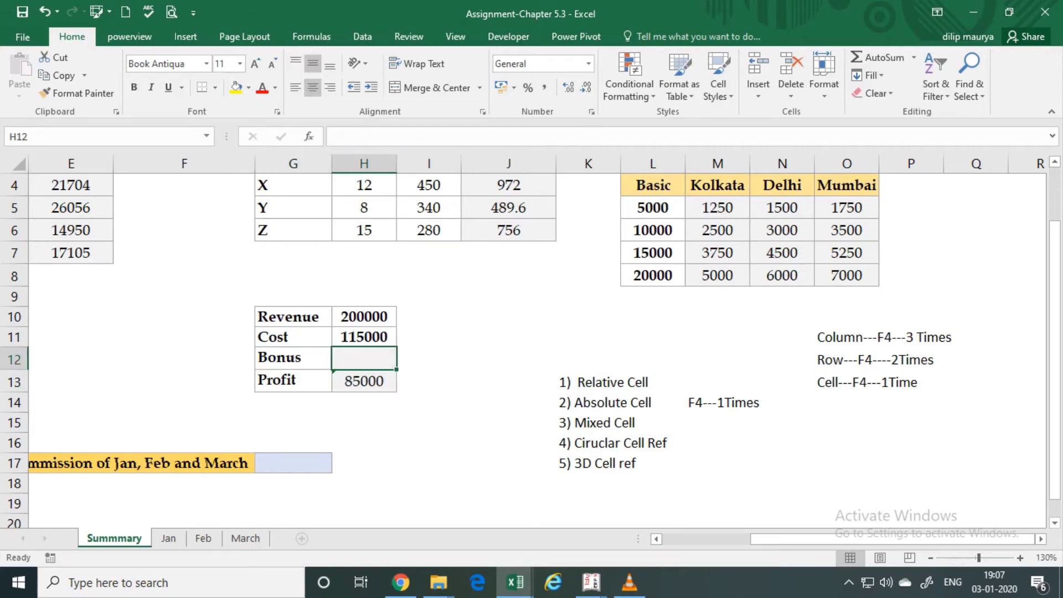
pyautogui.click(363, 381)
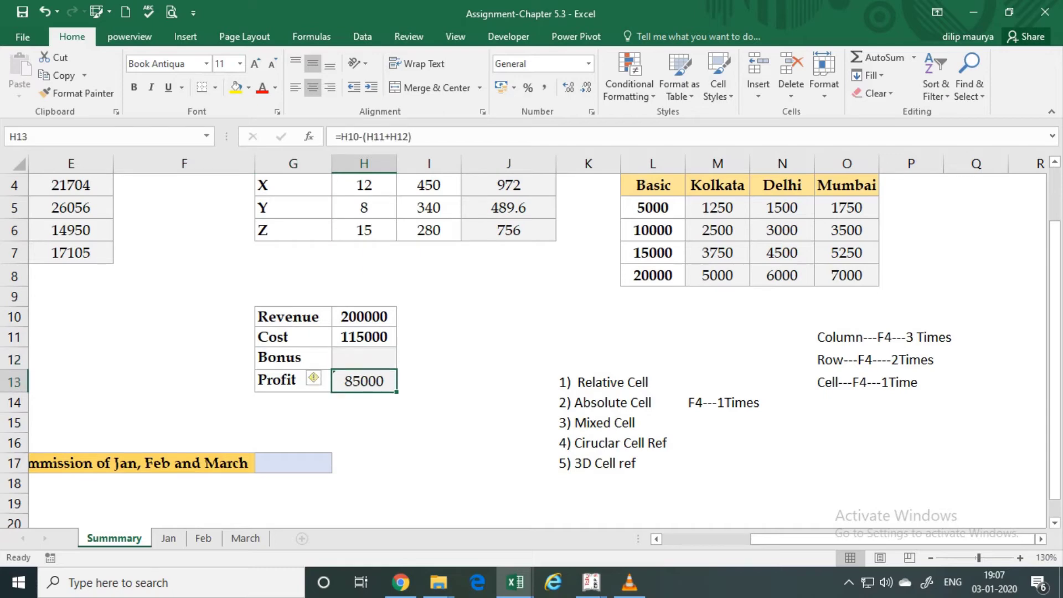
pyautogui.click(364, 316)
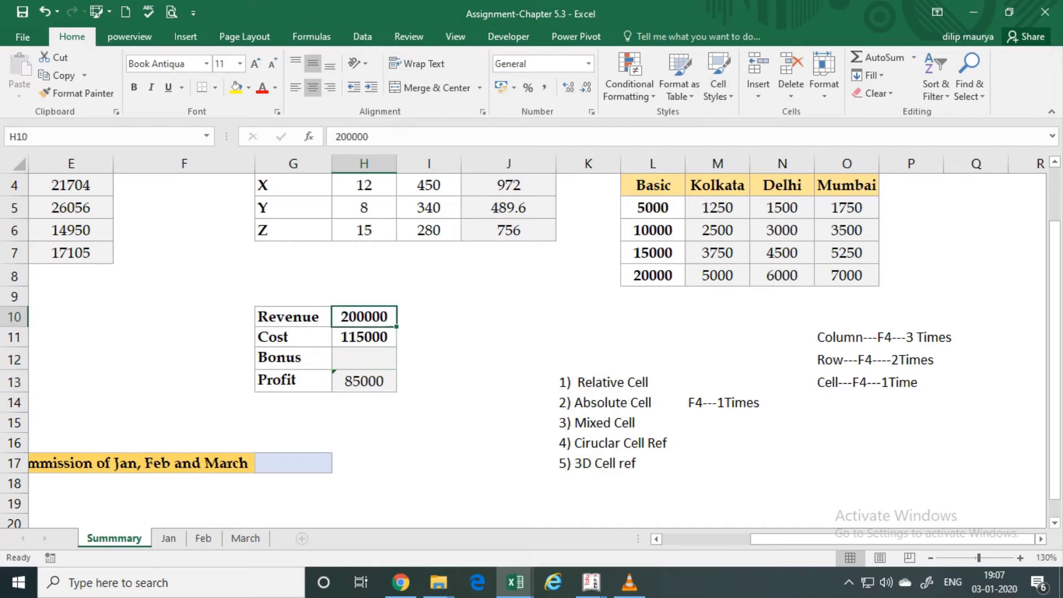
pyautogui.moveTo(363, 316); pyautogui.dragTo(364, 357)
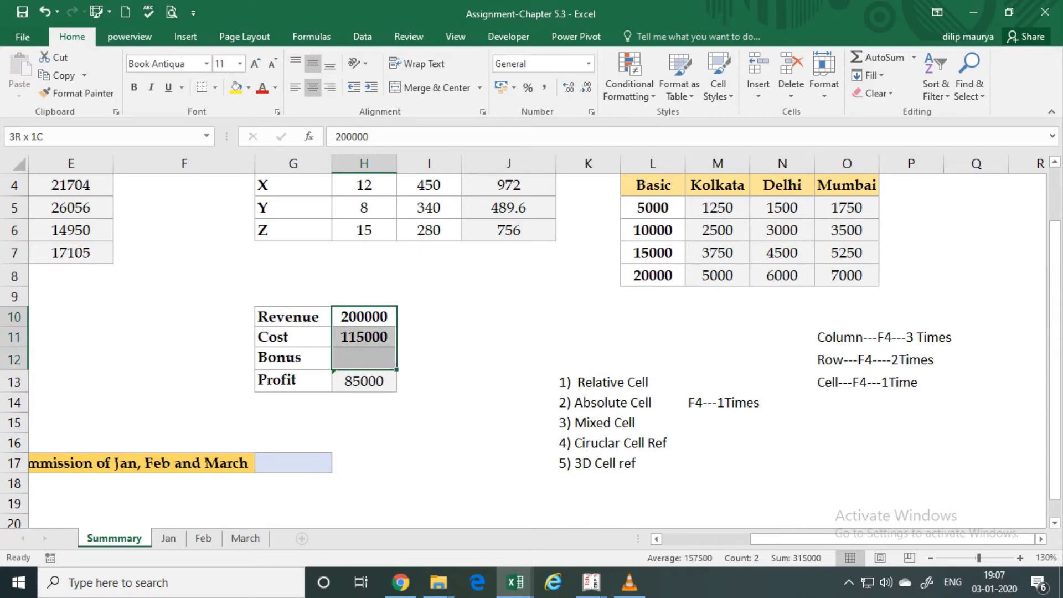
pyautogui.click(364, 381)
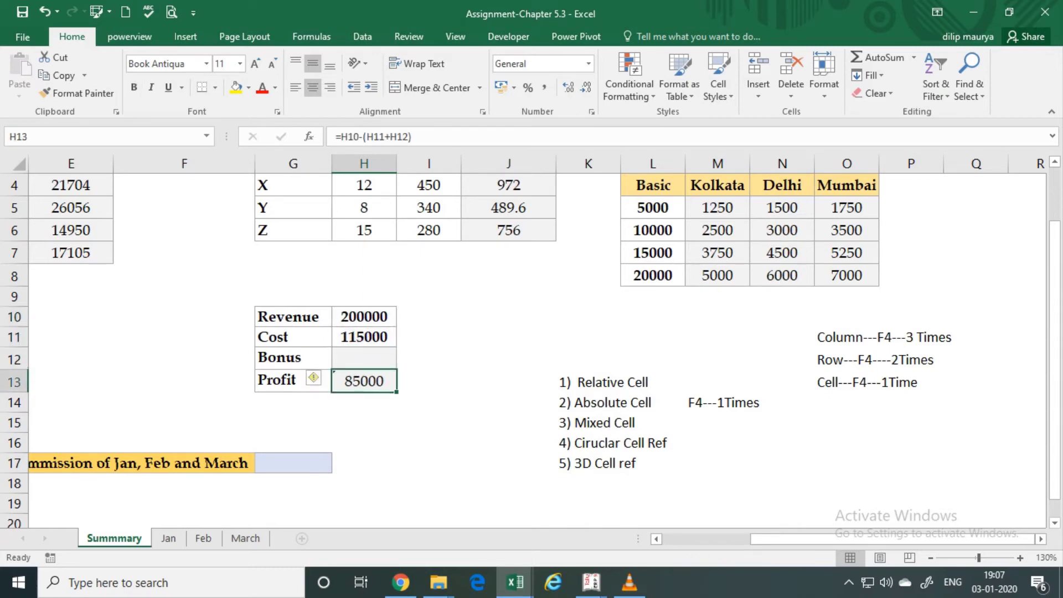
pyautogui.click(404, 136)
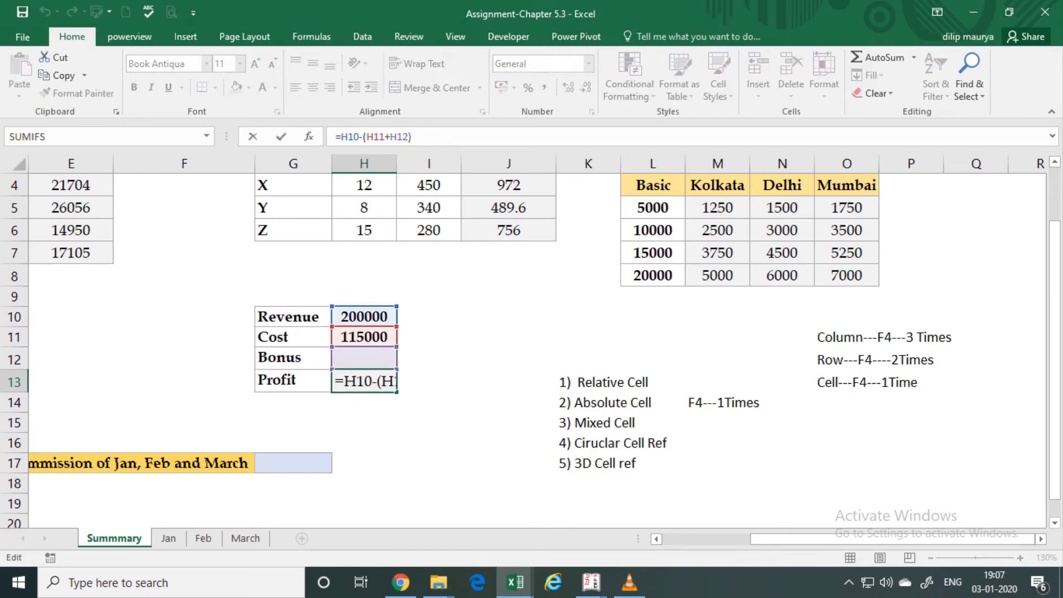
pyautogui.hotkey('ctrl', 'Return')
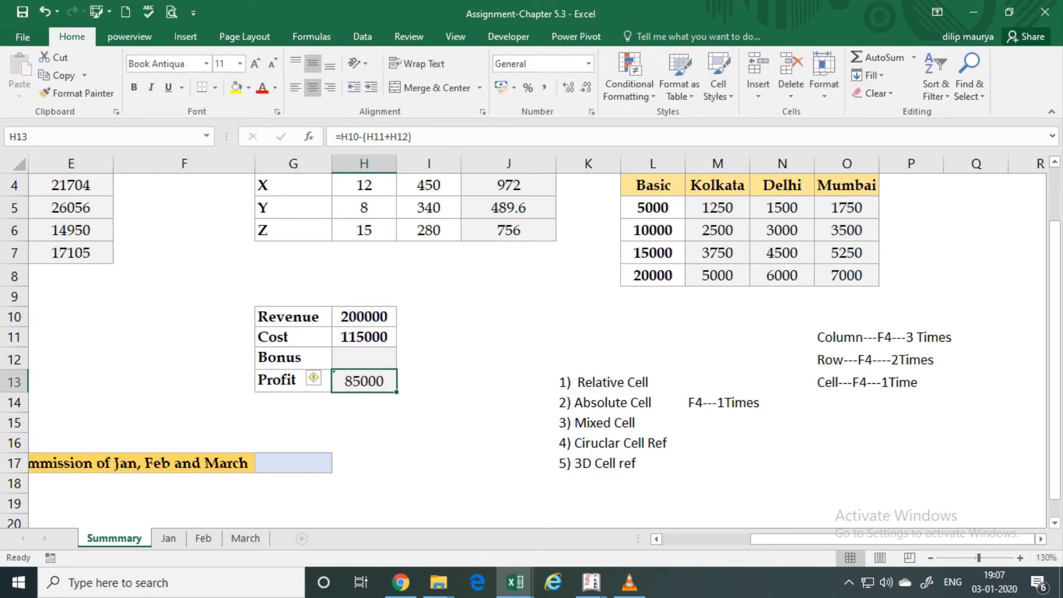
# Re-enter Bonus 5000, then clear it again so Profit shows 85000
pyautogui.click(364, 358)
pyautogui.write('50')
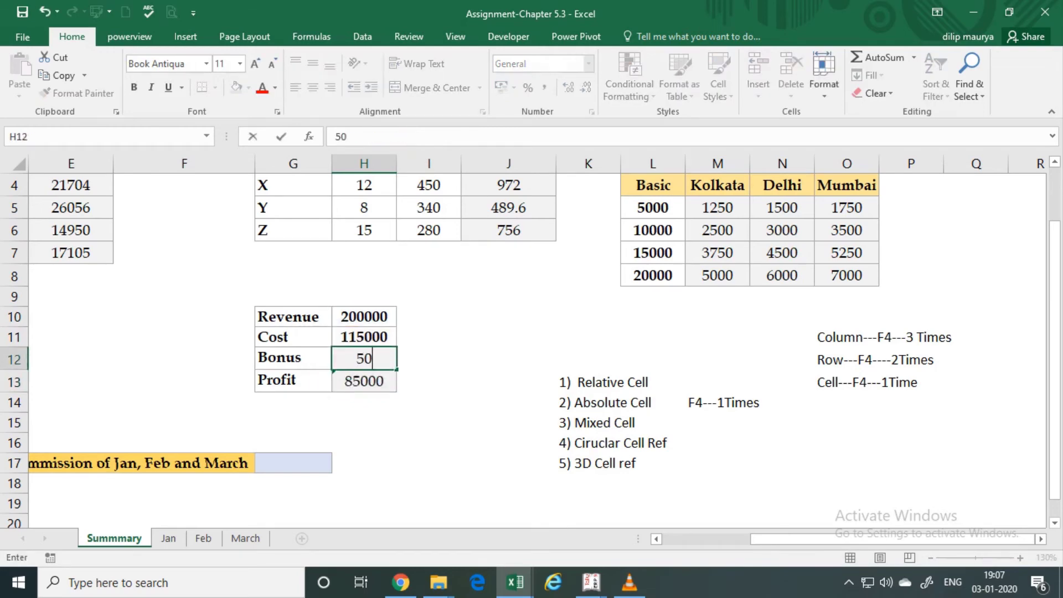
pyautogui.write('00')
pyautogui.press('Return')
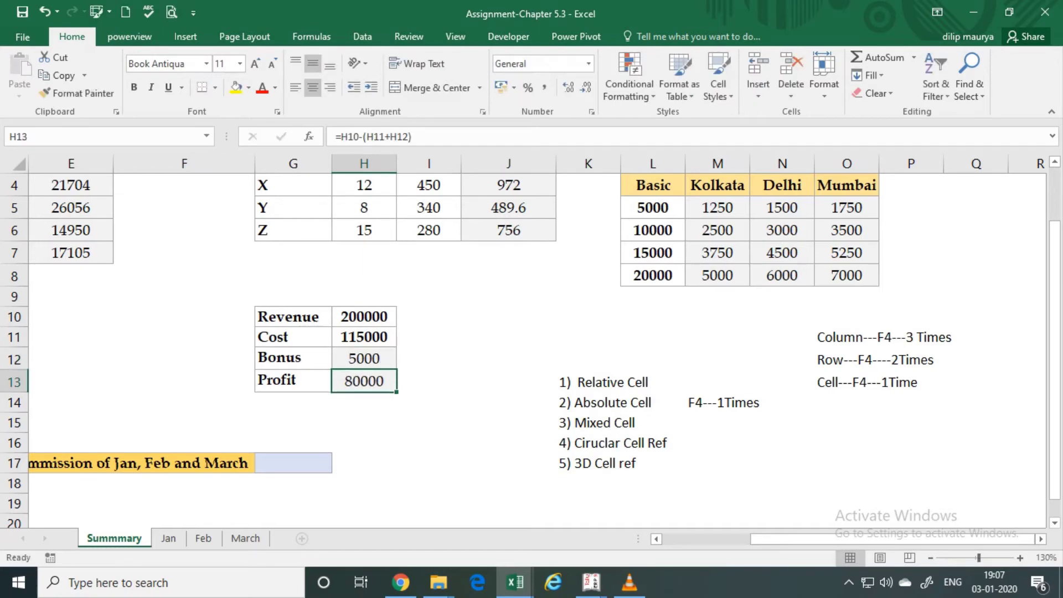
pyautogui.click(364, 357)
pyautogui.press('Delete')
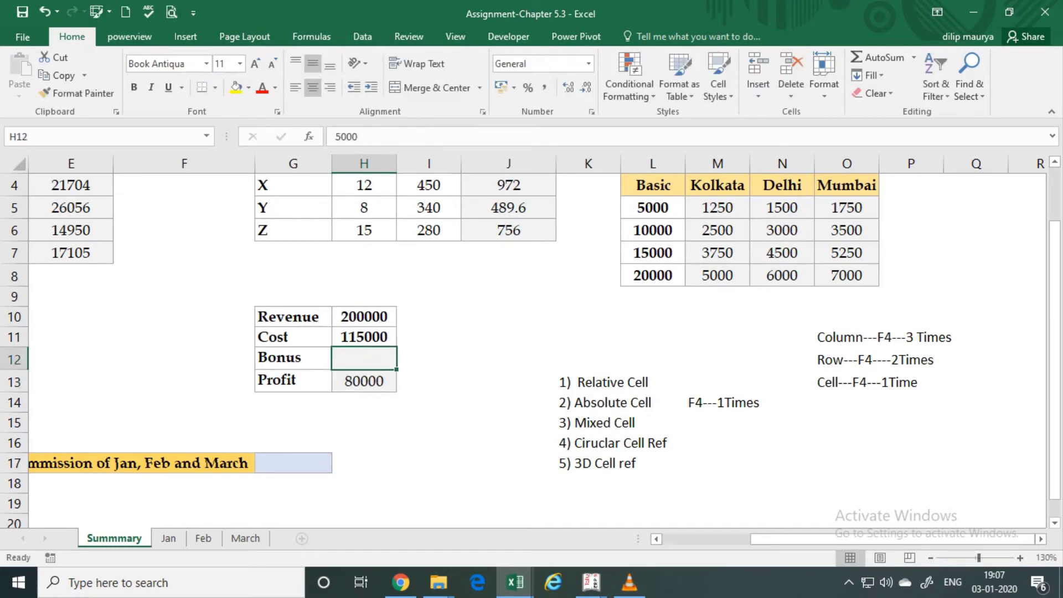
pyautogui.click(428, 381)
pyautogui.press('Up')
# Type the note Profit---10% into cell J10
pyautogui.press('Up')
pyautogui.press('Right')
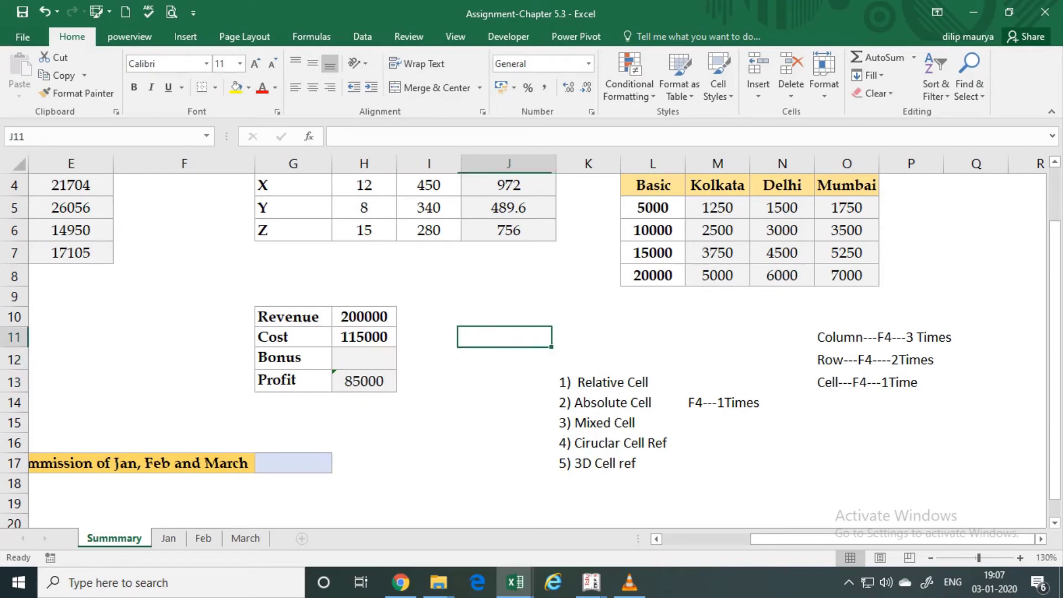
pyautogui.press('Up')
pyautogui.write('Pro')
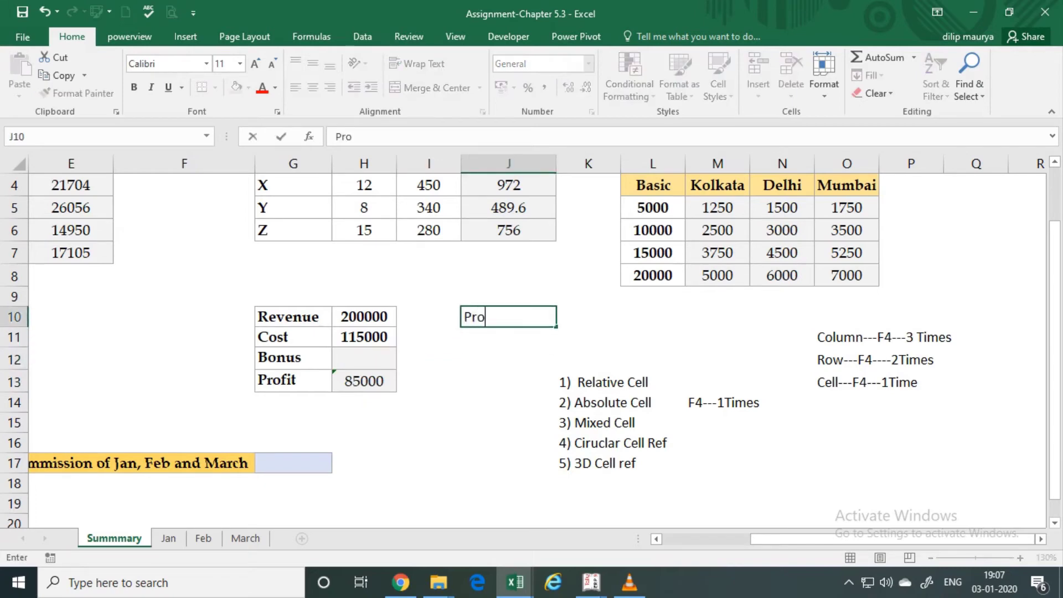
pyautogui.write('fit')
pyautogui.write('---1')
pyautogui.write('0%')
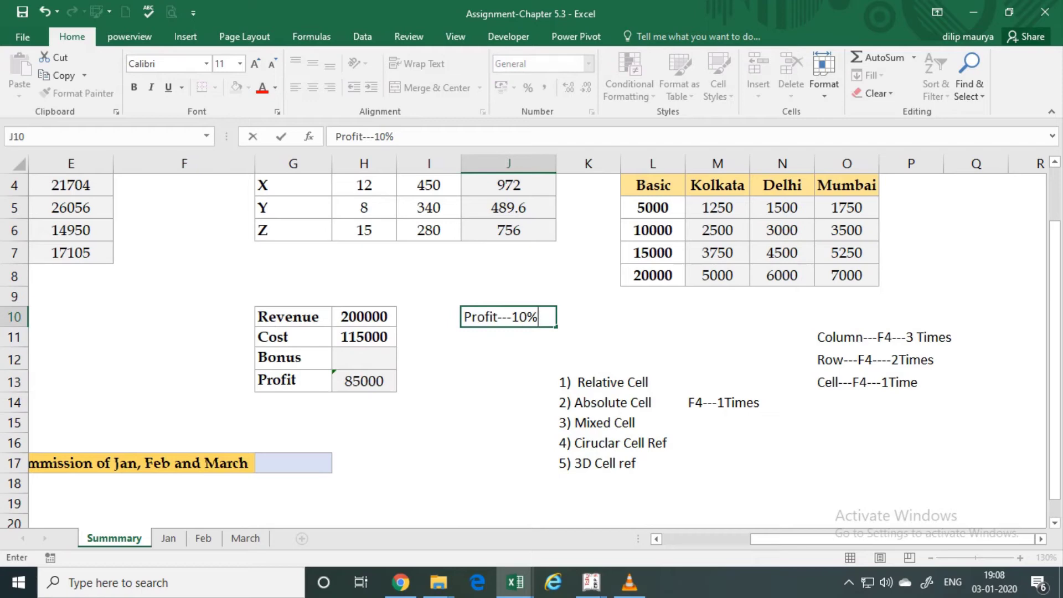
pyautogui.click(429, 423)
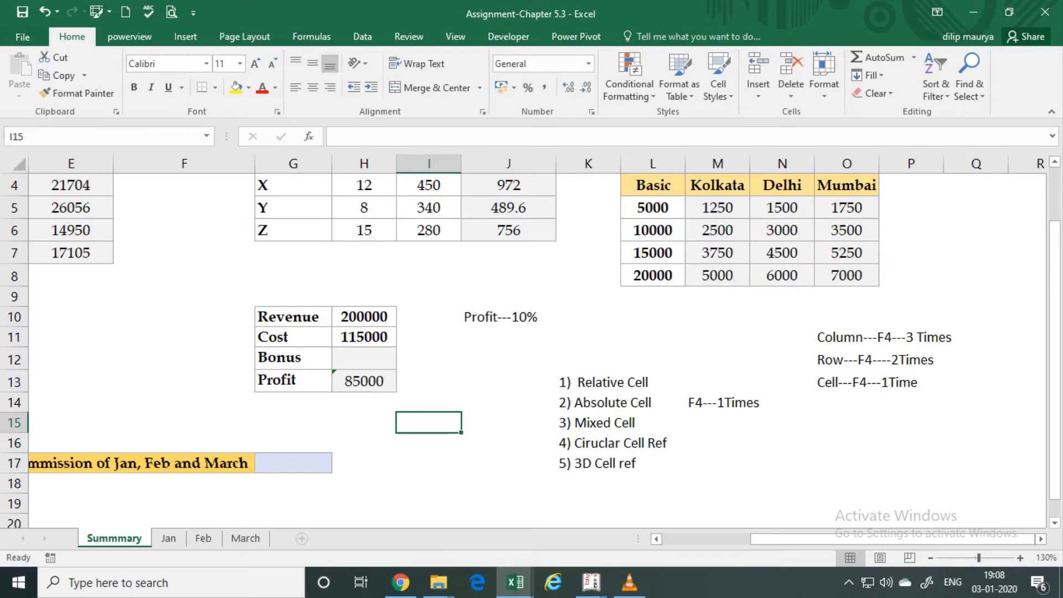
# Set Bonus cell H12 to the formula =H13*10%, referencing Profit
pyautogui.click(364, 381)
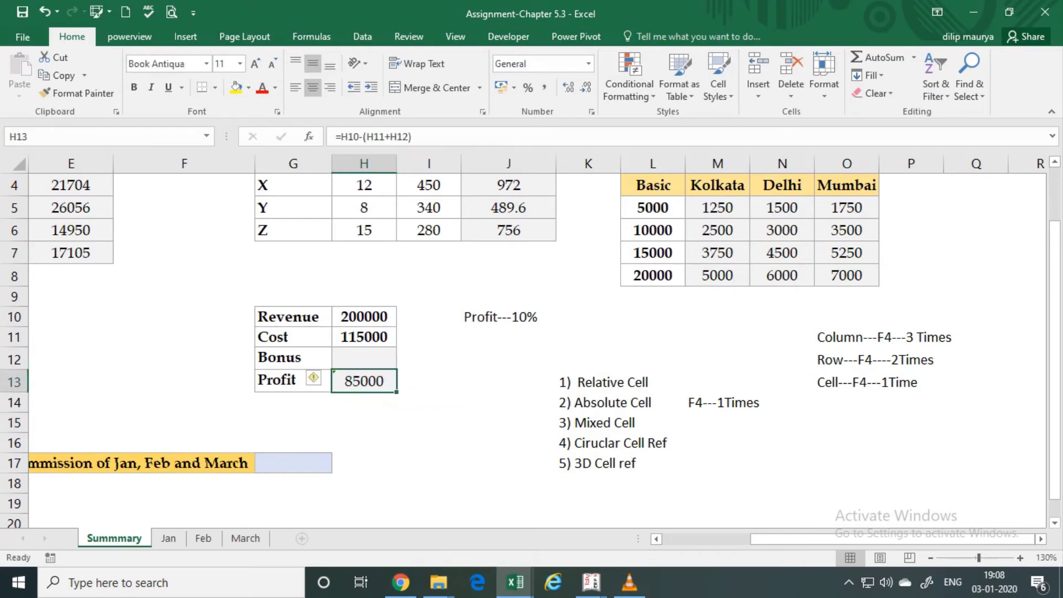
pyautogui.click(364, 358)
pyautogui.doubleClick(364, 358)
pyautogui.write('=')
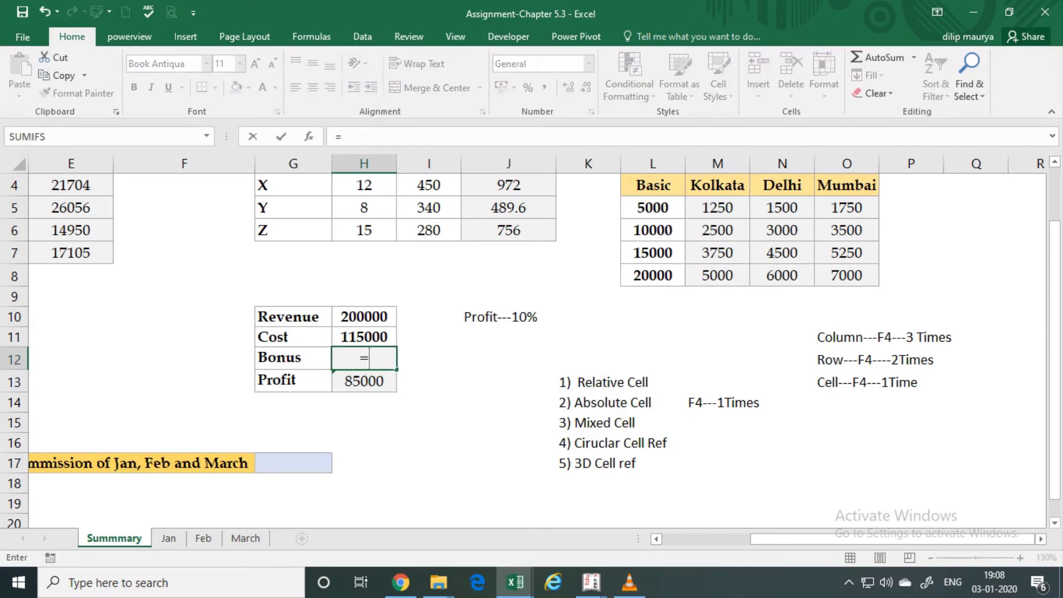
pyautogui.press('Down')
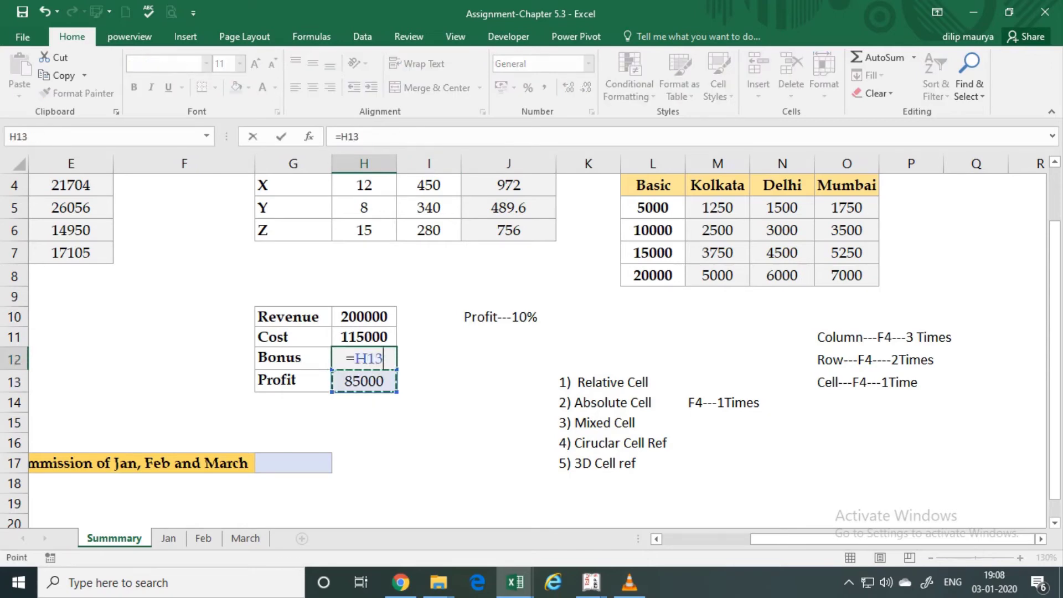
pyautogui.write('*10')
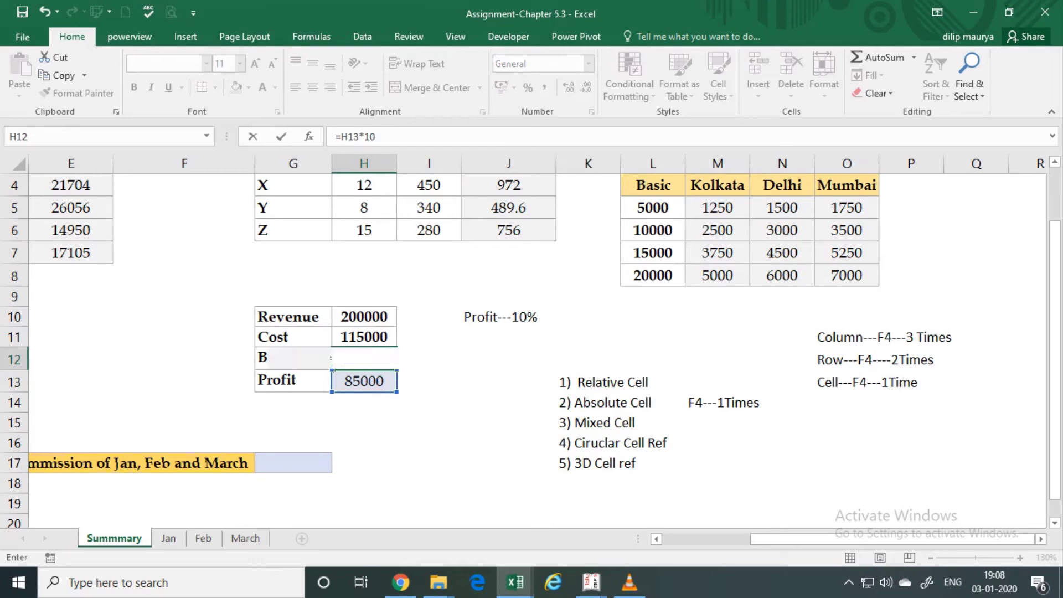
pyautogui.write('%')
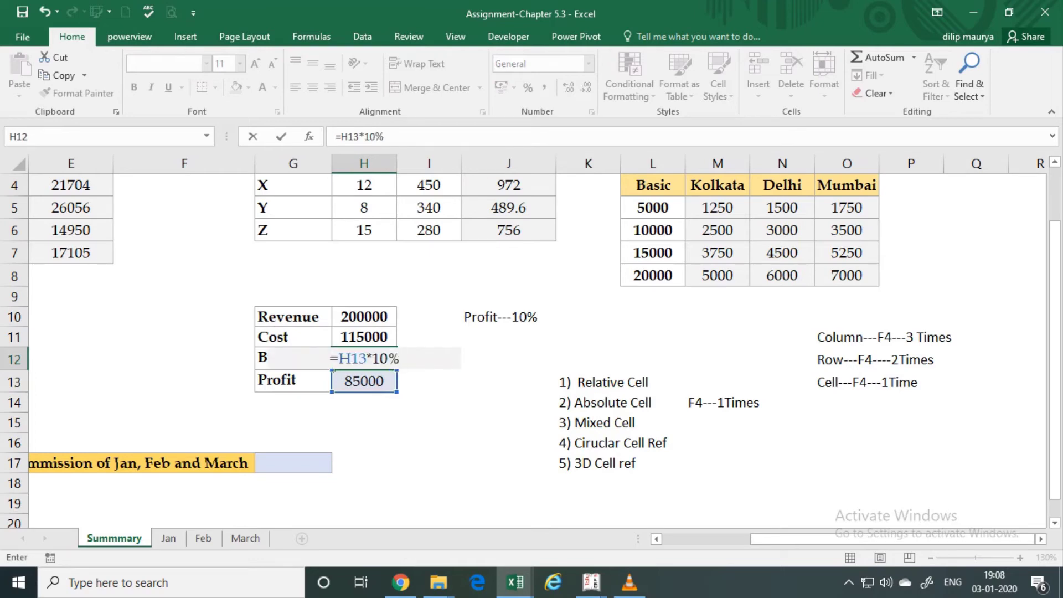
pyautogui.press('Return')
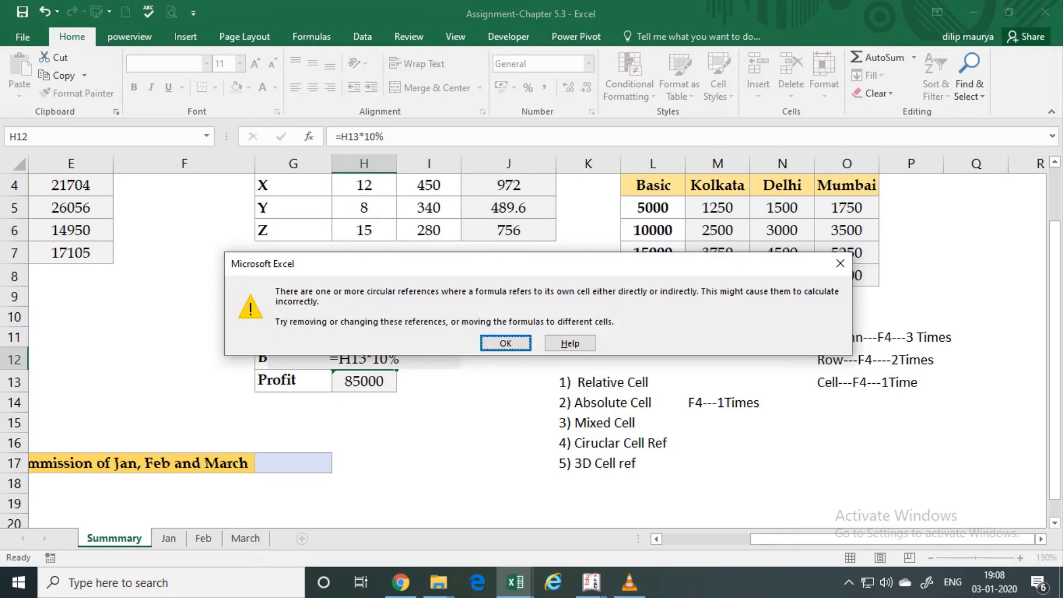
# Move the circular-reference warning aside, read it, and dismiss it with OK
pyautogui.moveTo(498, 263); pyautogui.dragTo(467, 173)
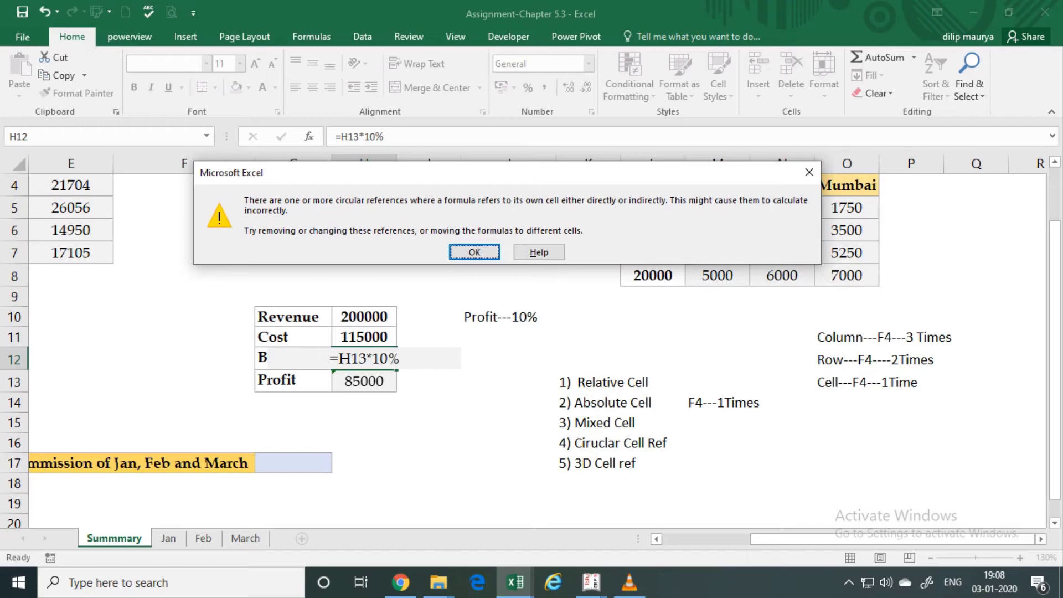
pyautogui.click(475, 252)
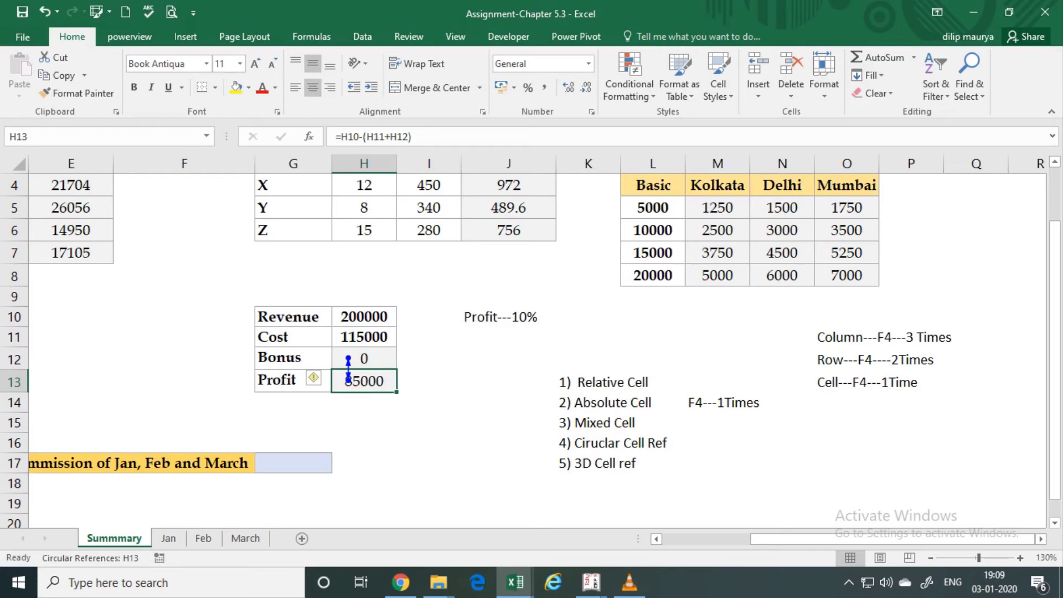
# Reselect the Profit cell H13 and open the File backstage Info page
pyautogui.click(429, 381)
pyautogui.click(364, 382)
pyautogui.click(364, 402)
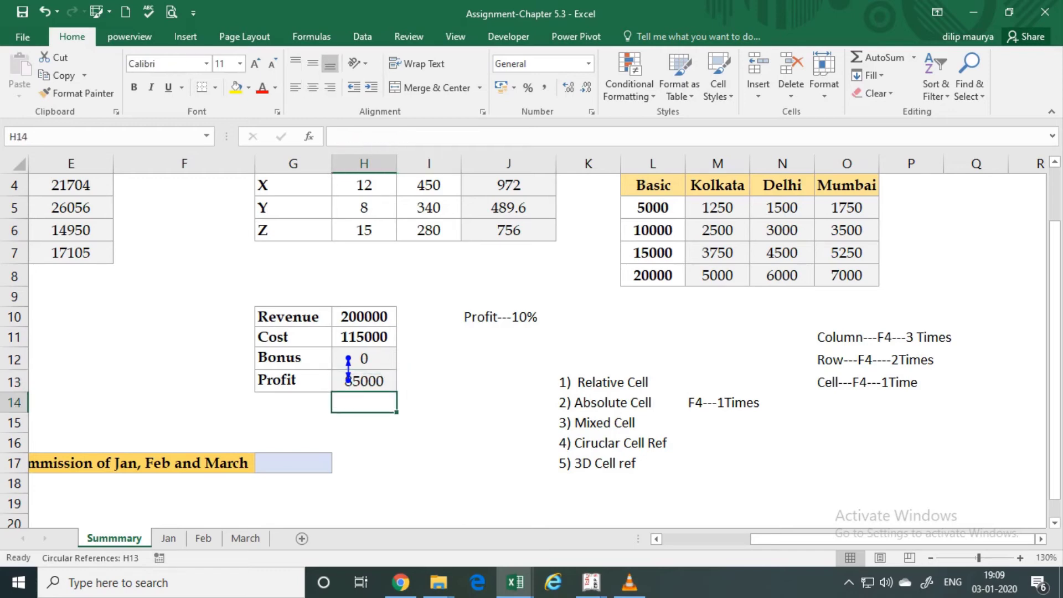
pyautogui.press('Up')
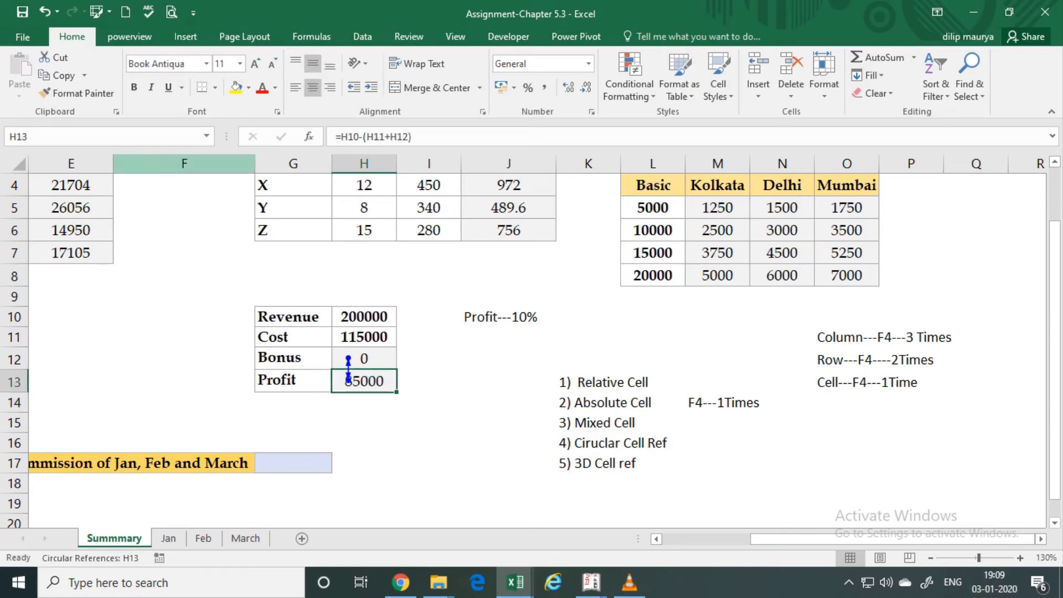
pyautogui.click(23, 37)
pyautogui.press('Escape')
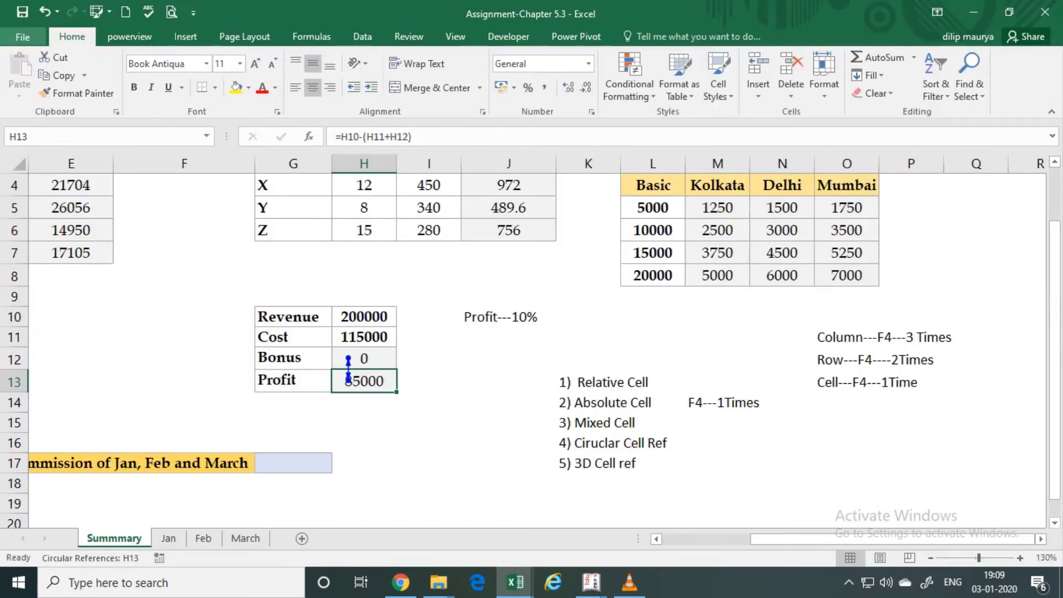
pyautogui.click(23, 37)
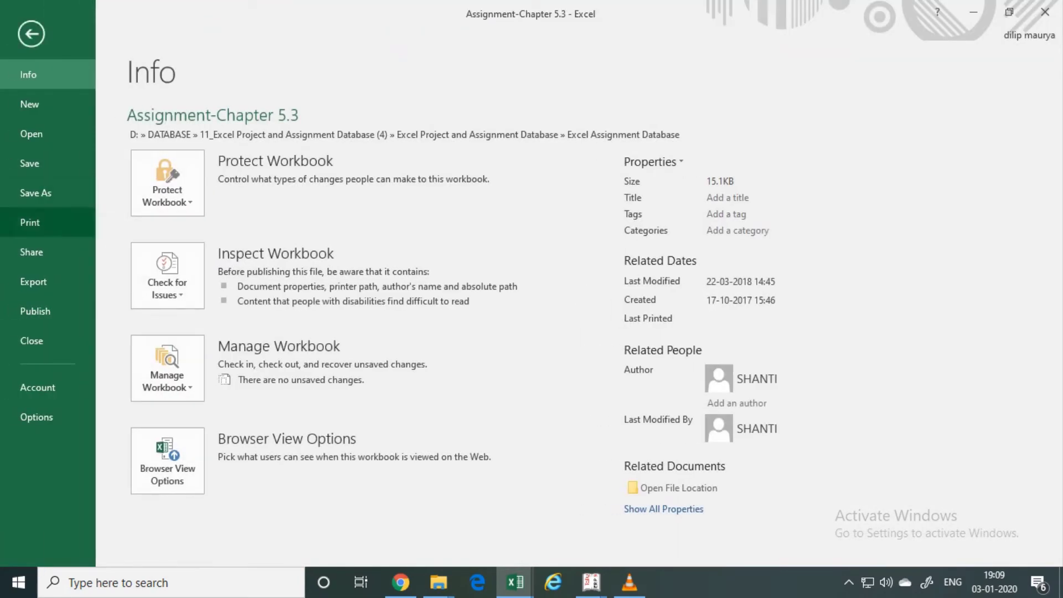
# Turn on Enable iterative calculation in Excel Options > Formulas
pyautogui.click(37, 417)
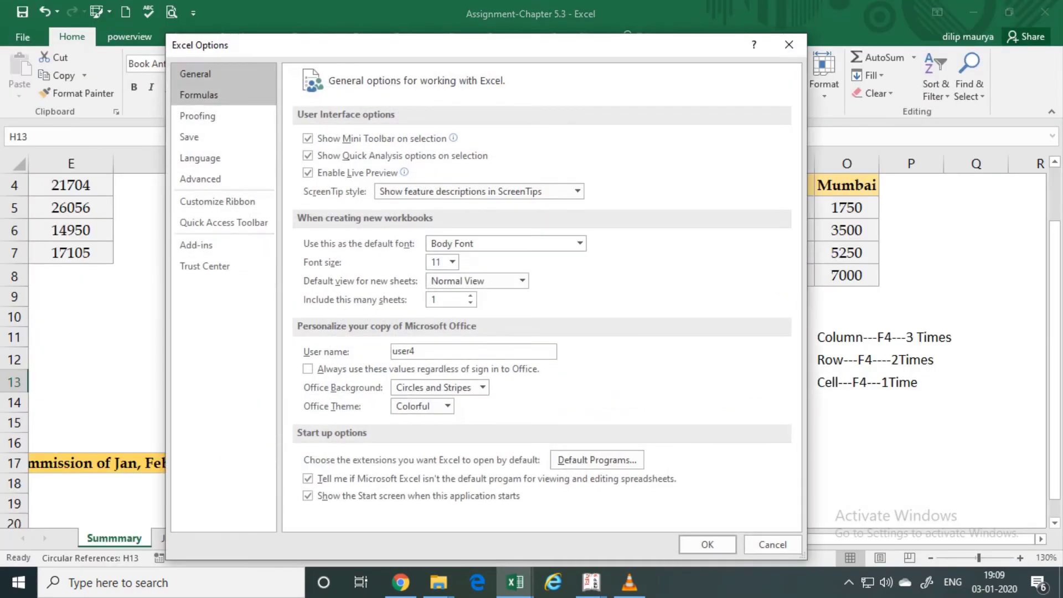
pyautogui.click(199, 95)
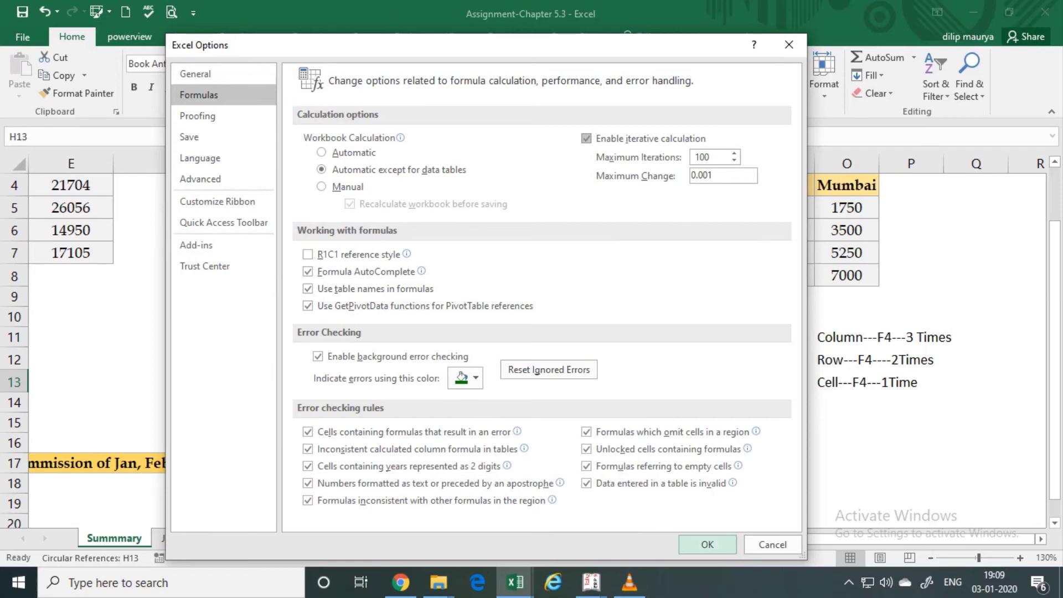
pyautogui.click(708, 545)
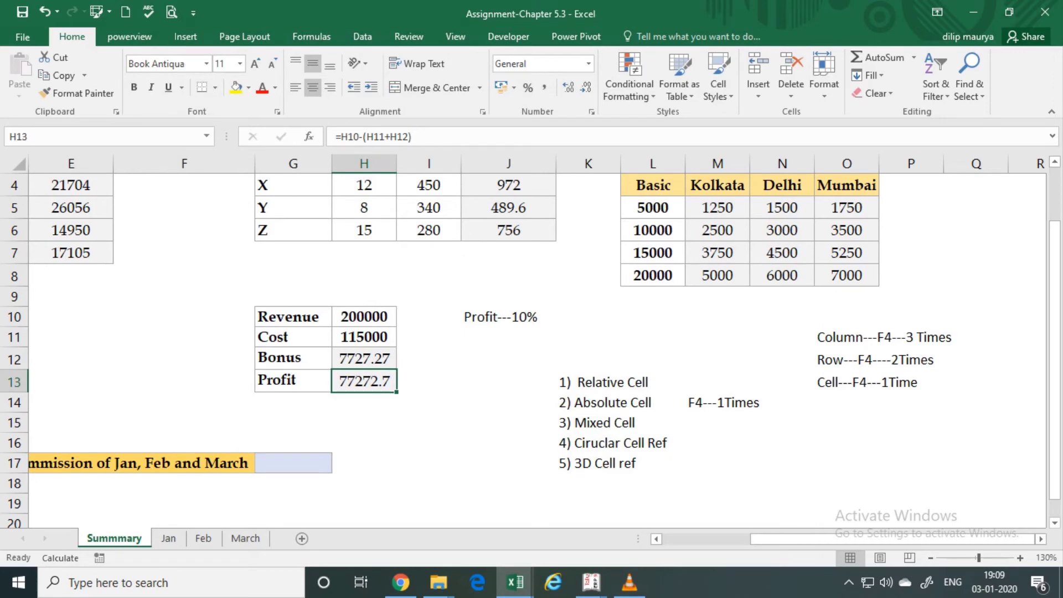
# Reopen Options > Formulas to review the calculation settings, then return to the sheet
pyautogui.moveTo(588, 443); pyautogui.dragTo(720, 443)
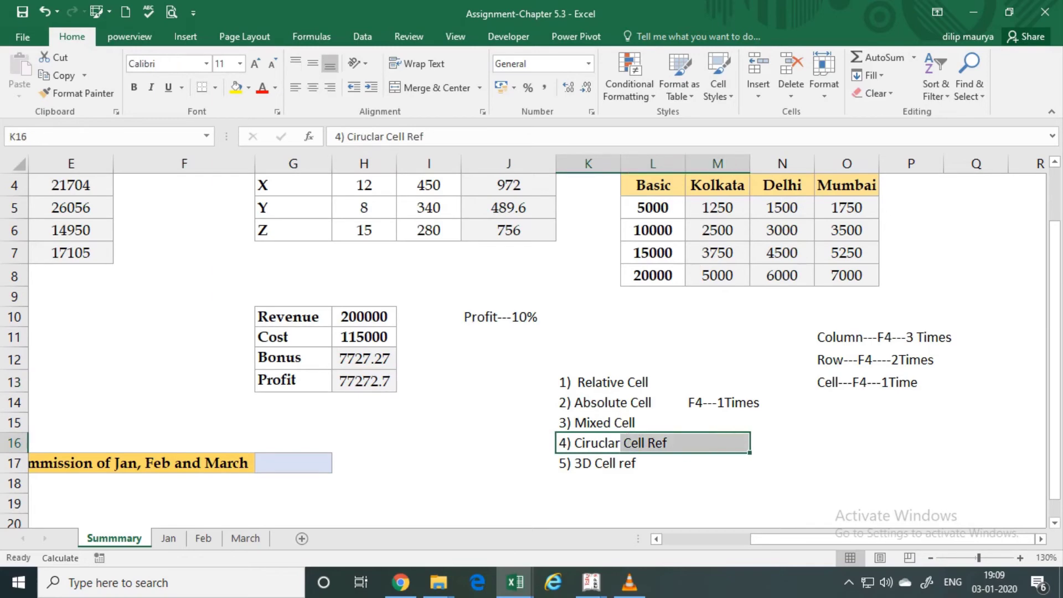
pyautogui.click(23, 37)
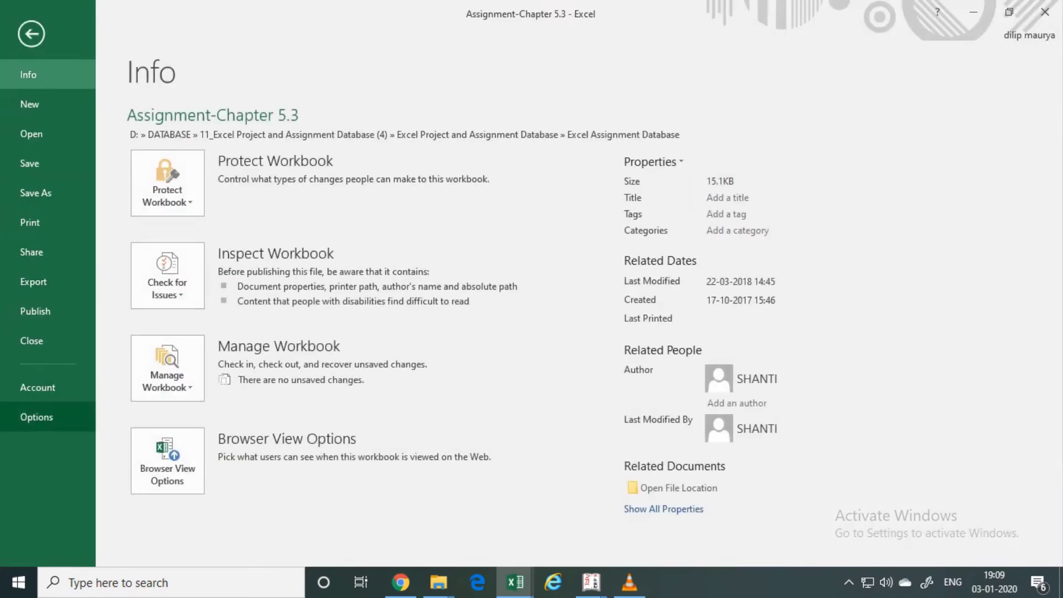
pyautogui.click(37, 417)
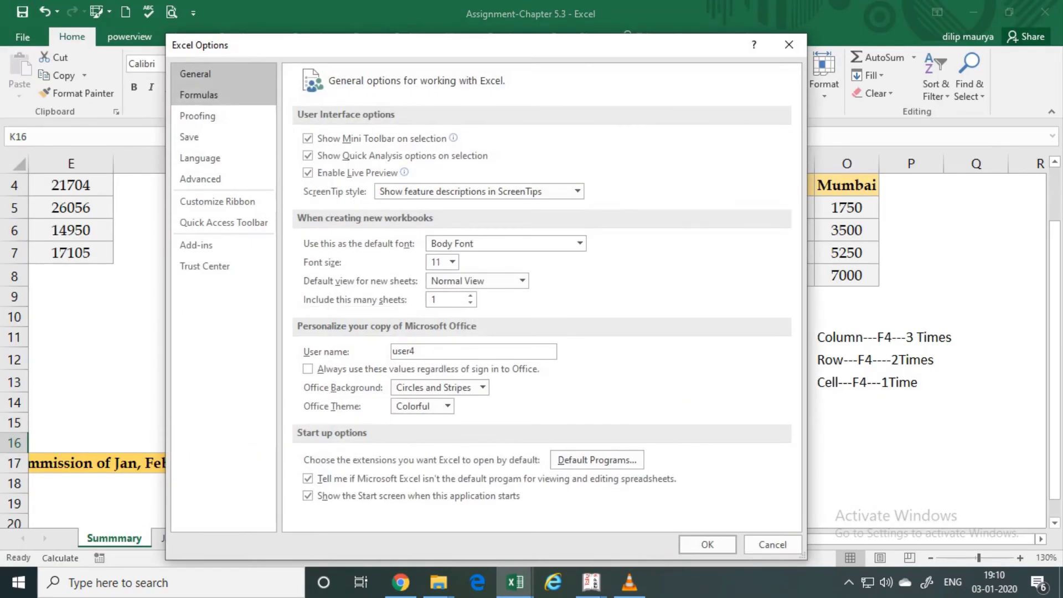
pyautogui.click(199, 95)
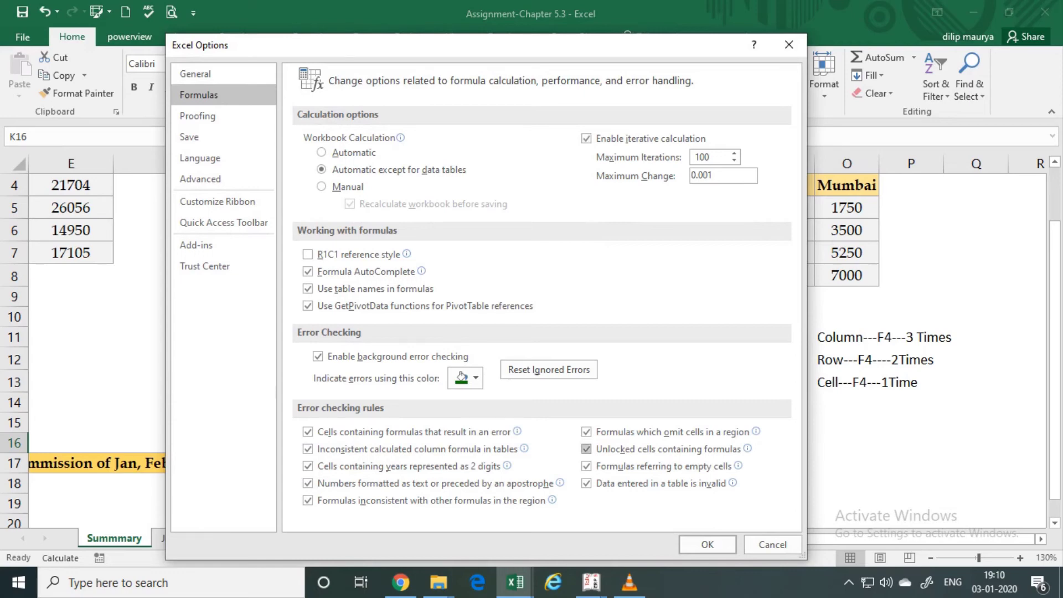
pyautogui.click(707, 544)
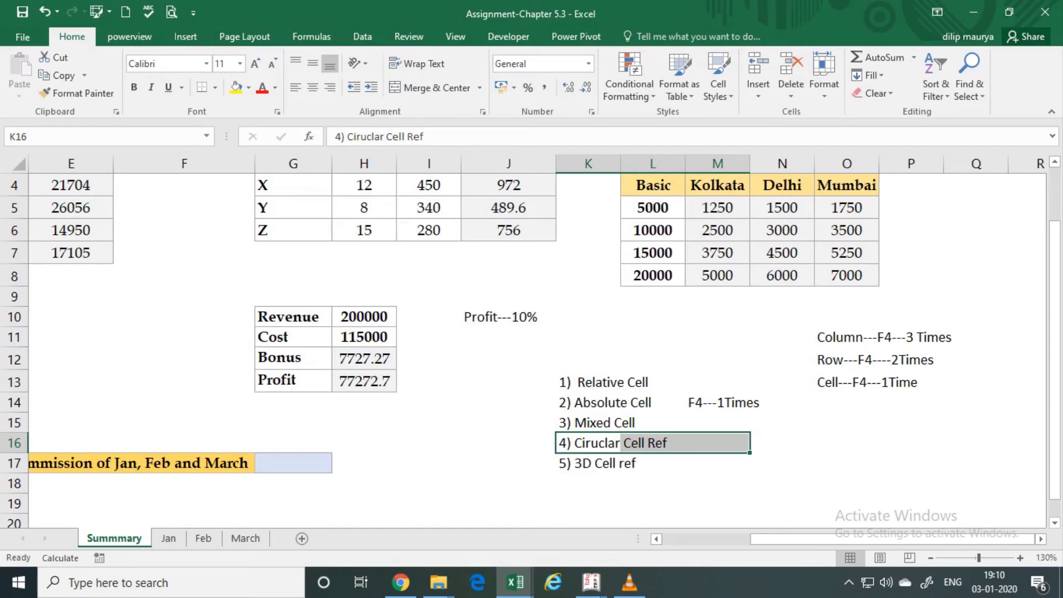
pyautogui.click(429, 463)
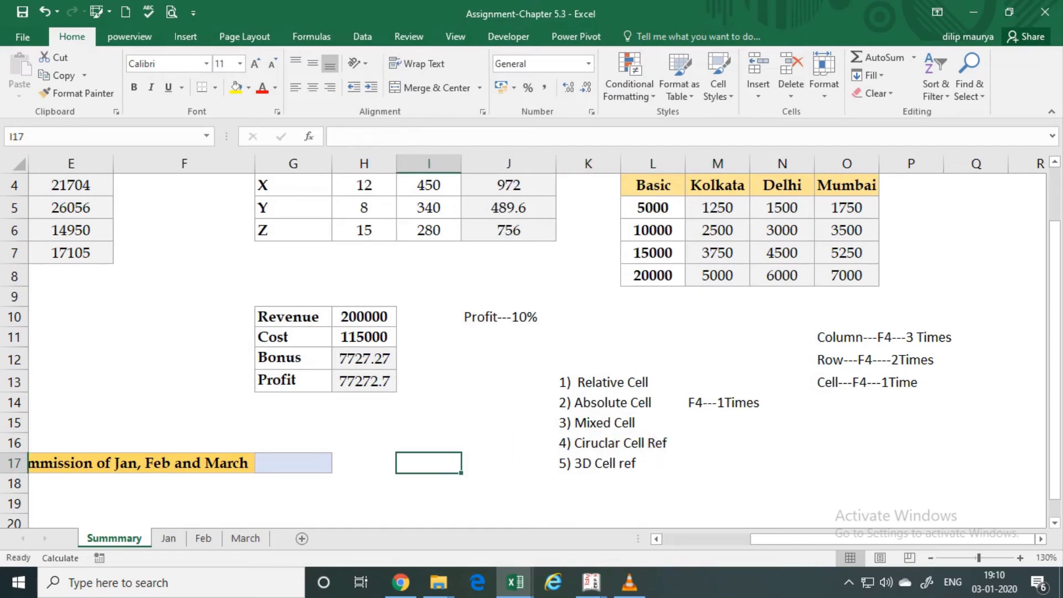
# Highlight the reference-type notes, types 1 to 4 down to 3D Cell ref
pyautogui.moveTo(565, 382); pyautogui.dragTo(665, 443)
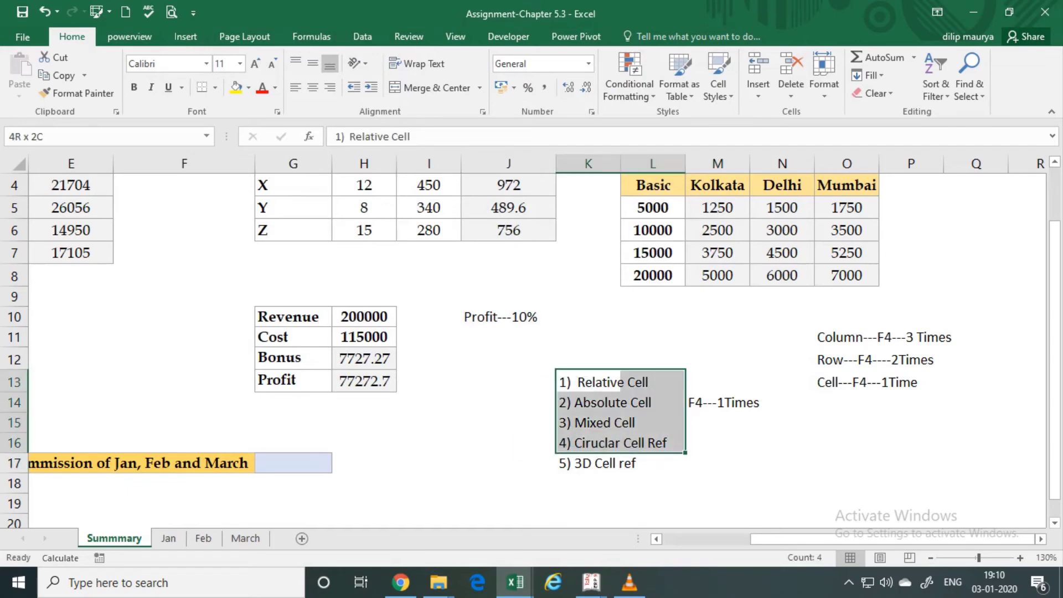
pyautogui.moveTo(664, 443); pyautogui.dragTo(665, 463)
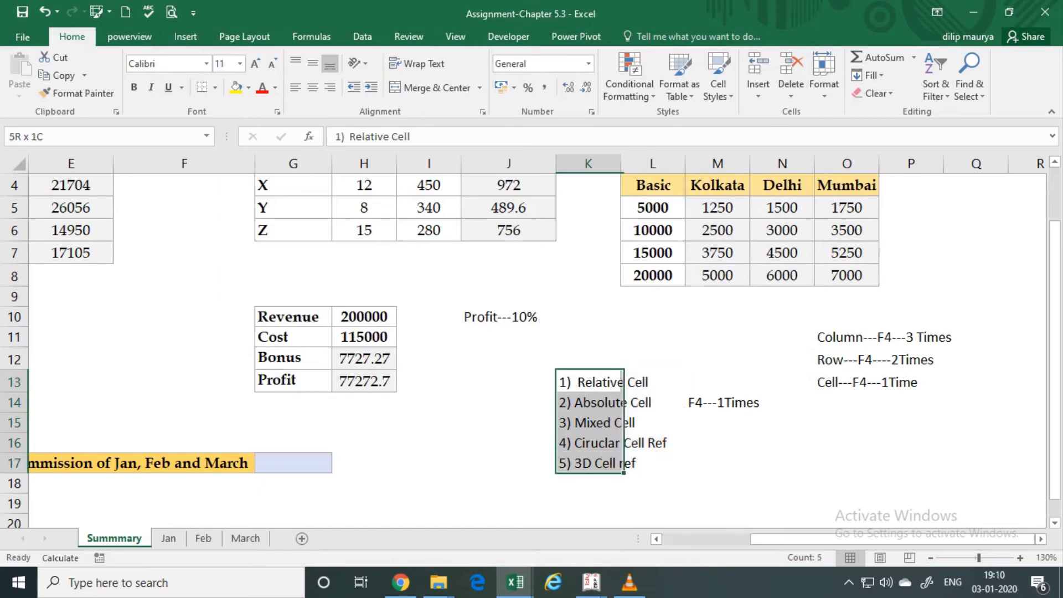
pyautogui.click(619, 463)
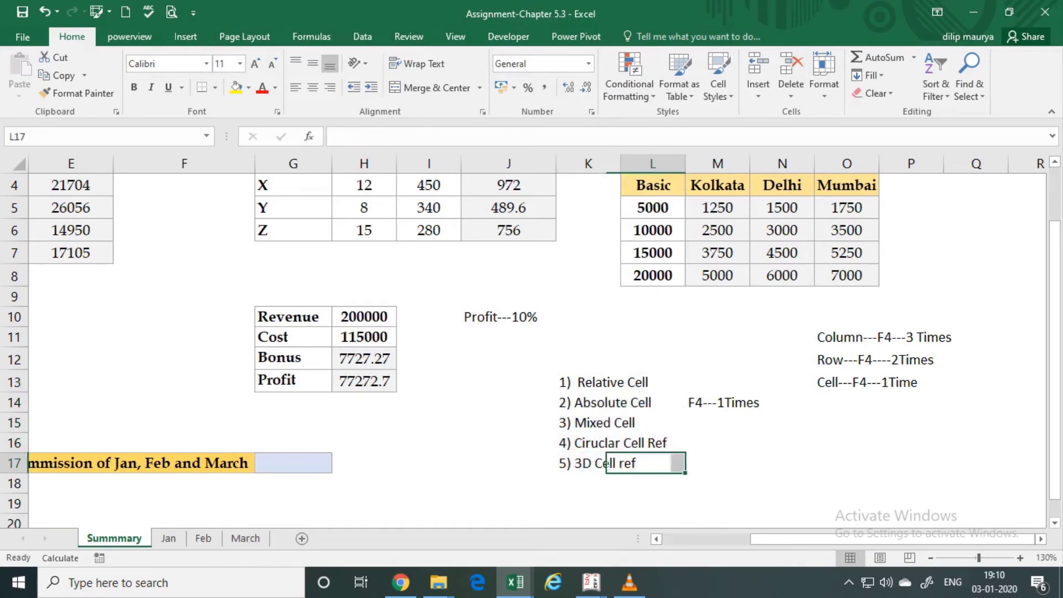
pyautogui.press('Left')
pyautogui.press('Left')
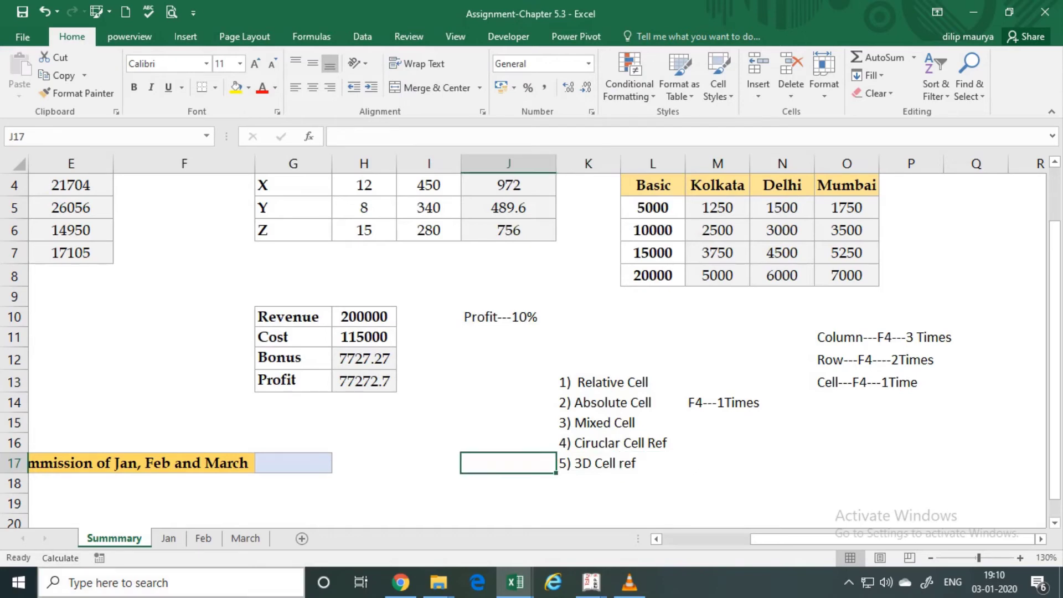
# Browse the Jan, Feb and March sheets, return to Summary, then go to Jan
pyautogui.click(168, 539)
pyautogui.hotkey('ctrl', 'pagedown')
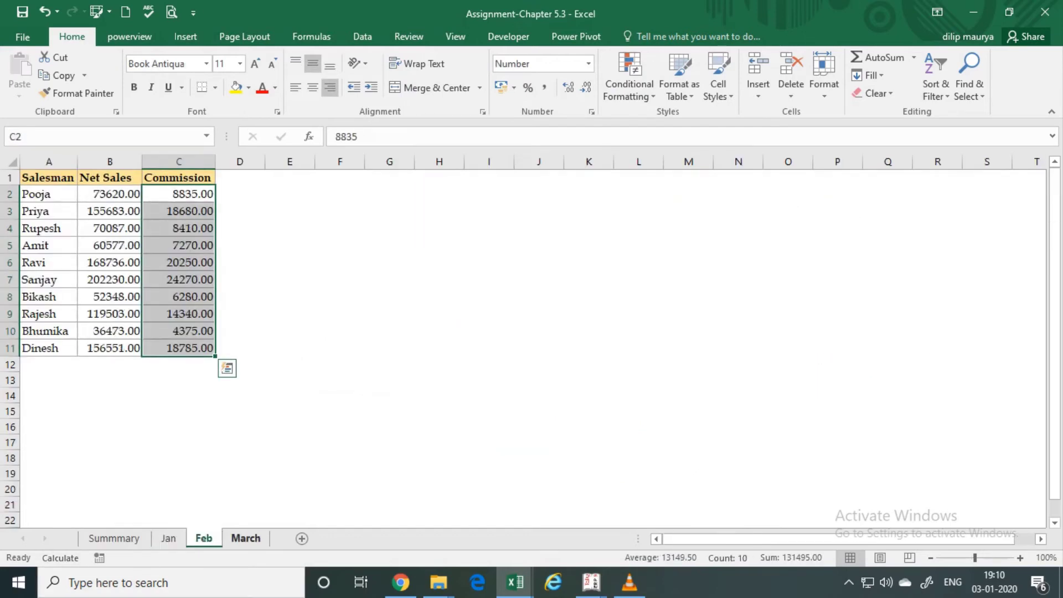
pyautogui.hotkey('ctrl', 'pagedown')
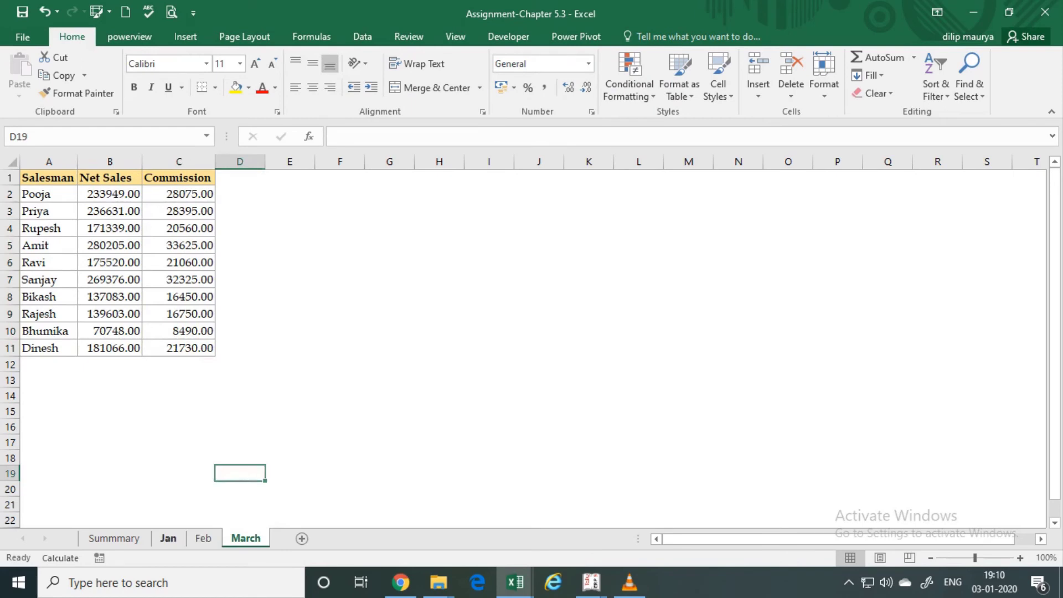
pyautogui.hotkey('ctrl', 'pageup')
pyautogui.hotkey('ctrl', 'pagedown')
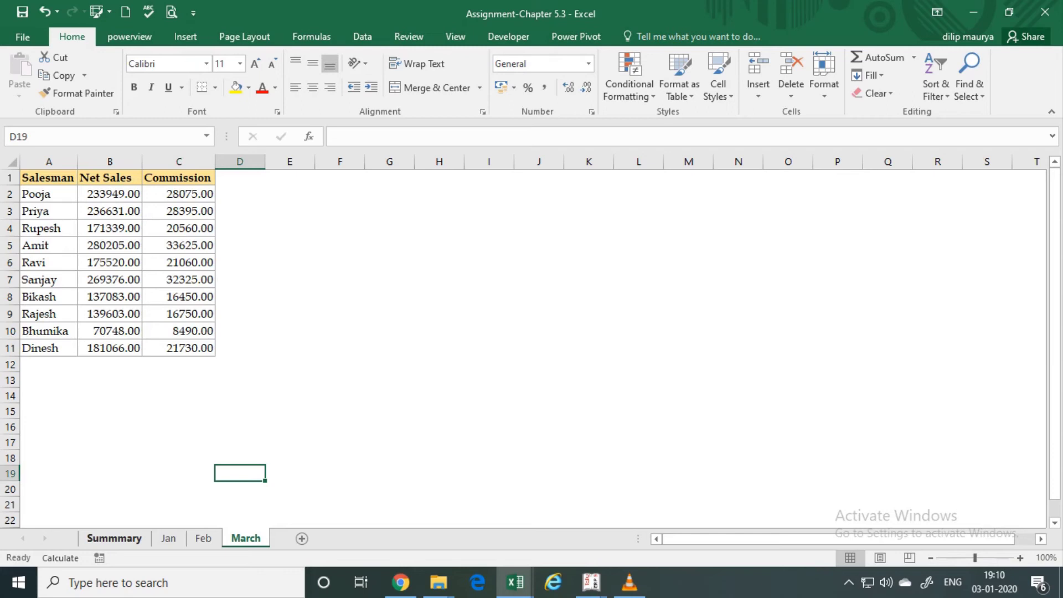
pyautogui.click(240, 411)
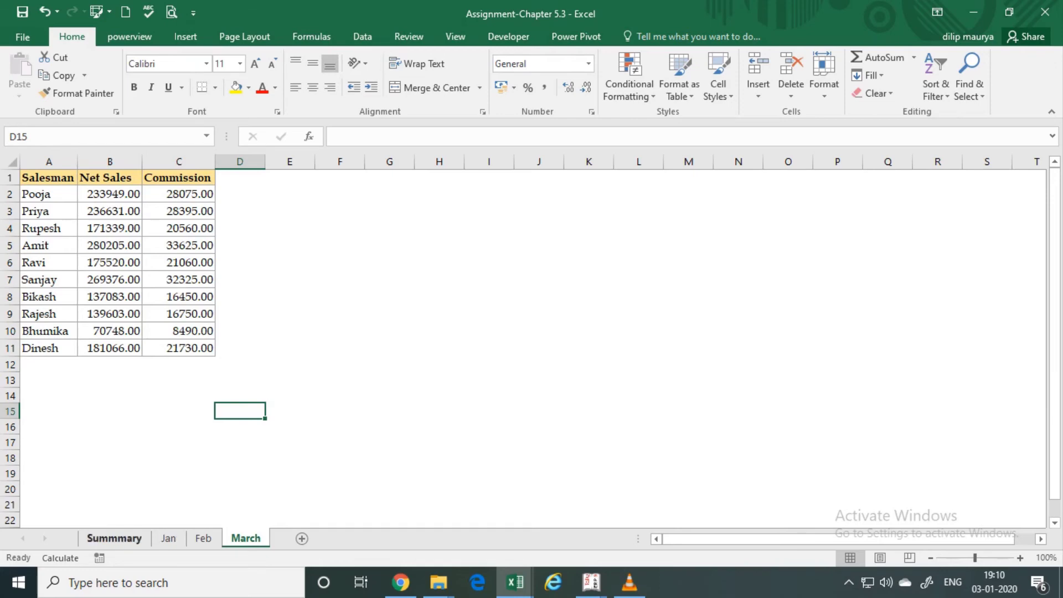
pyautogui.click(113, 538)
pyautogui.click(293, 483)
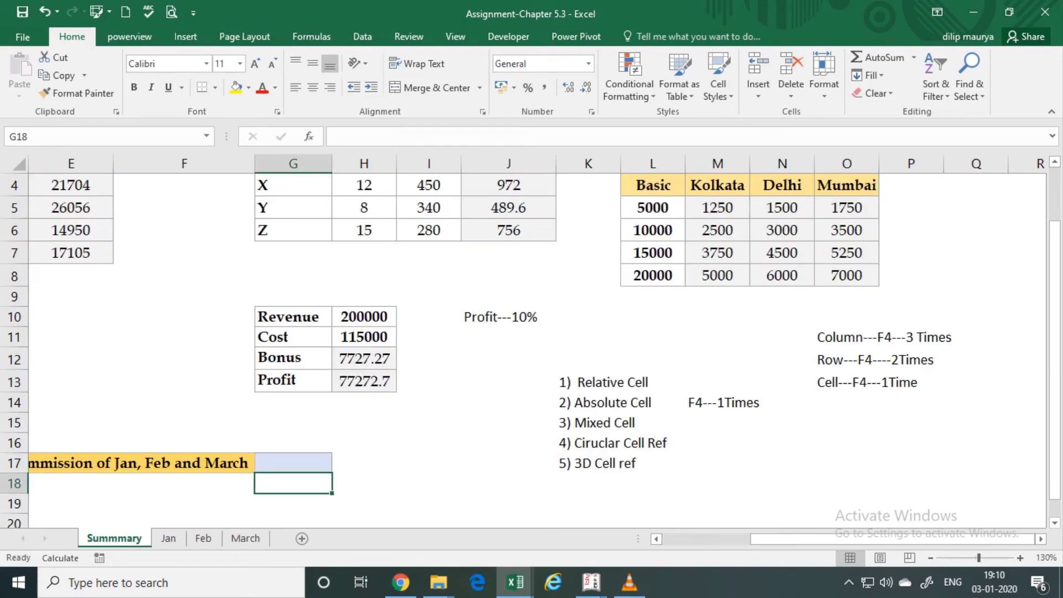
pyautogui.hscroll(-4, 537, 349)
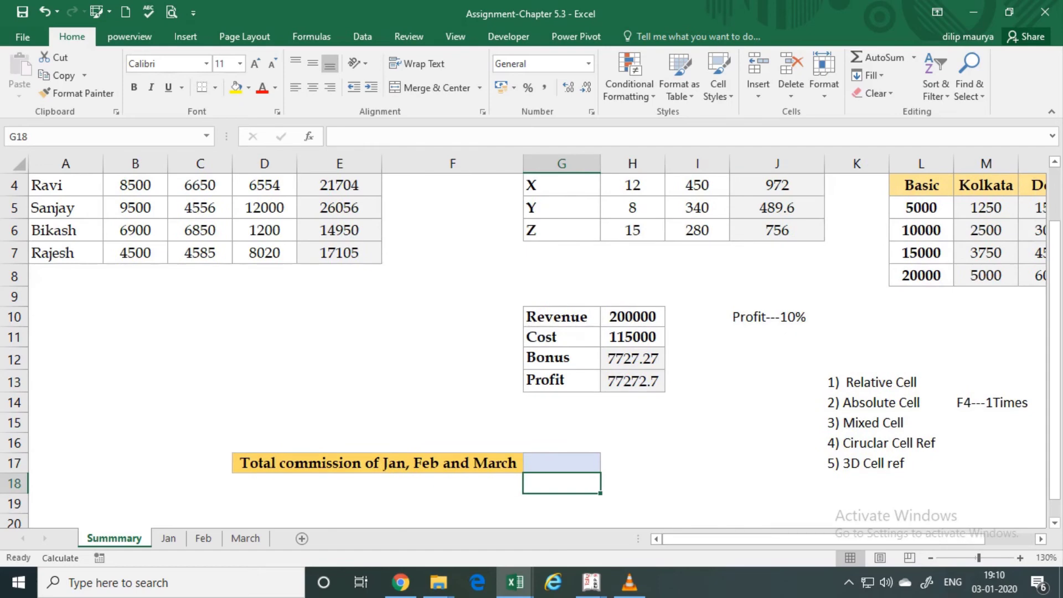
pyautogui.click(168, 538)
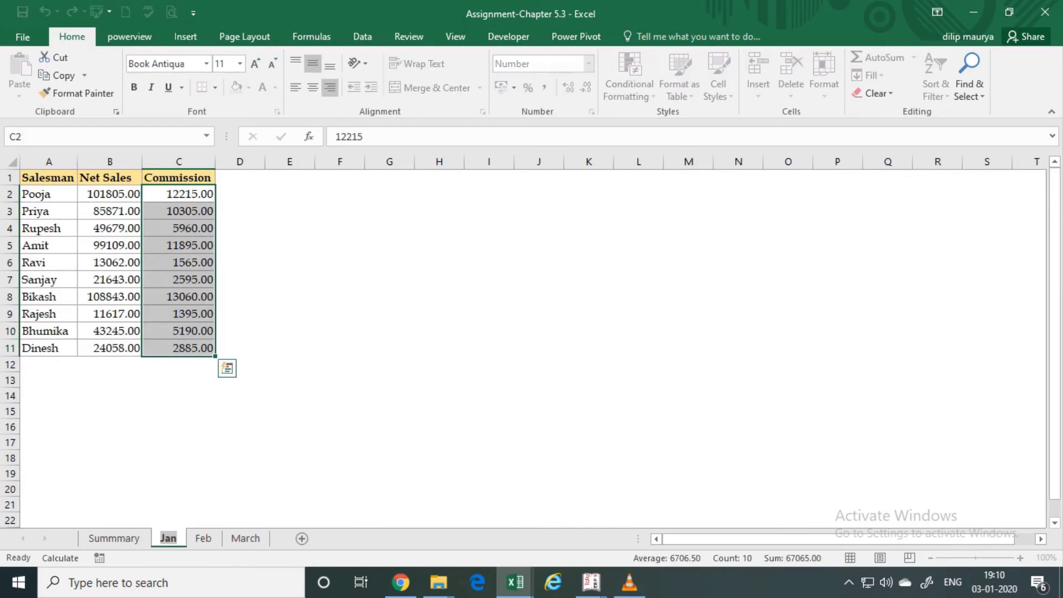
# Total January commissions in C13 with =SUM(C2:C11)
pyautogui.click(179, 380)
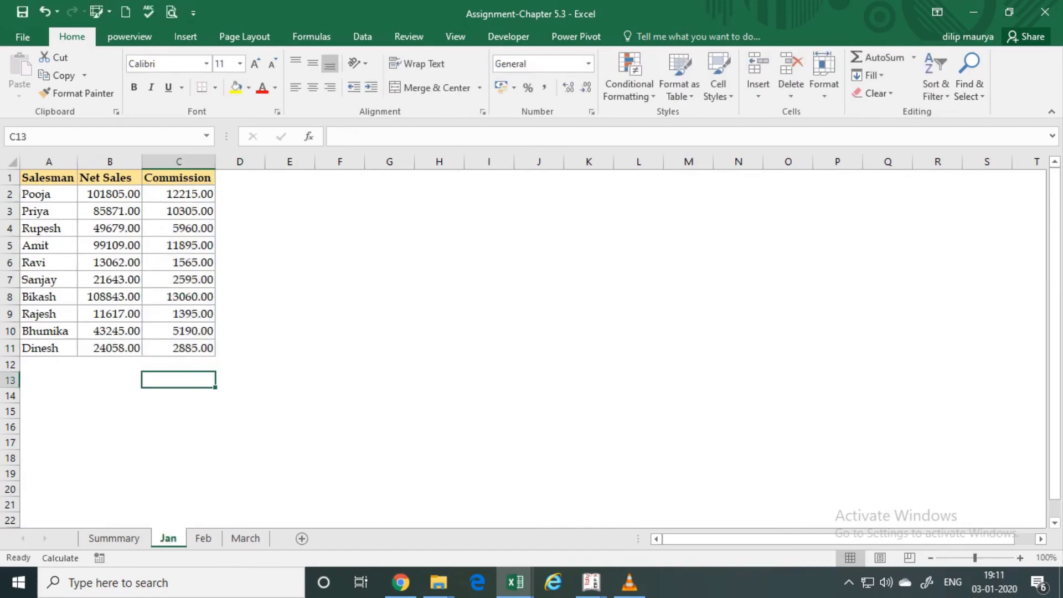
pyautogui.write('=sum')
pyautogui.press('Tab')
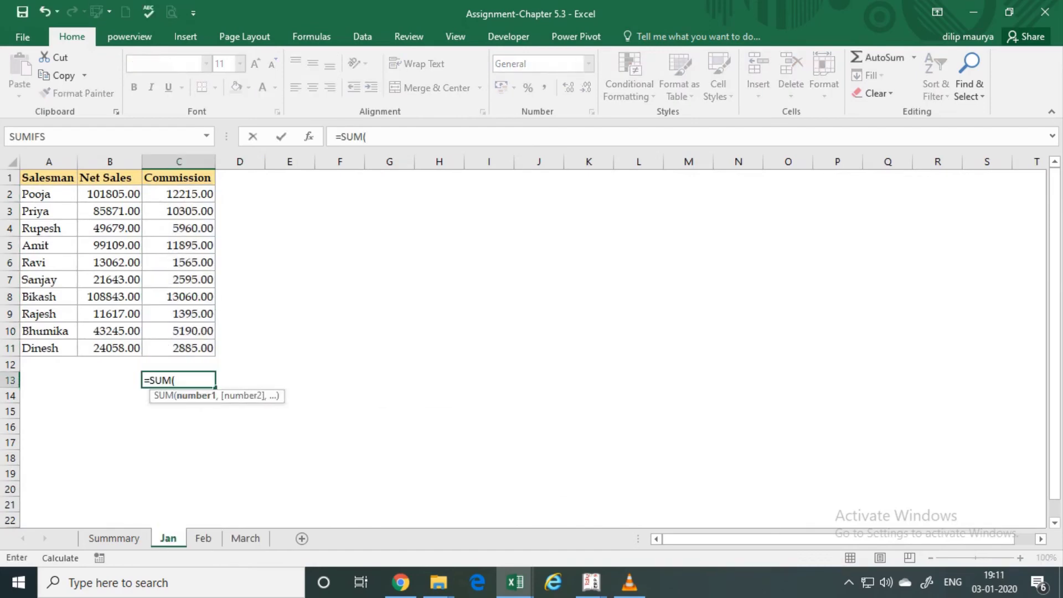
pyautogui.moveTo(178, 194); pyautogui.dragTo(179, 348)
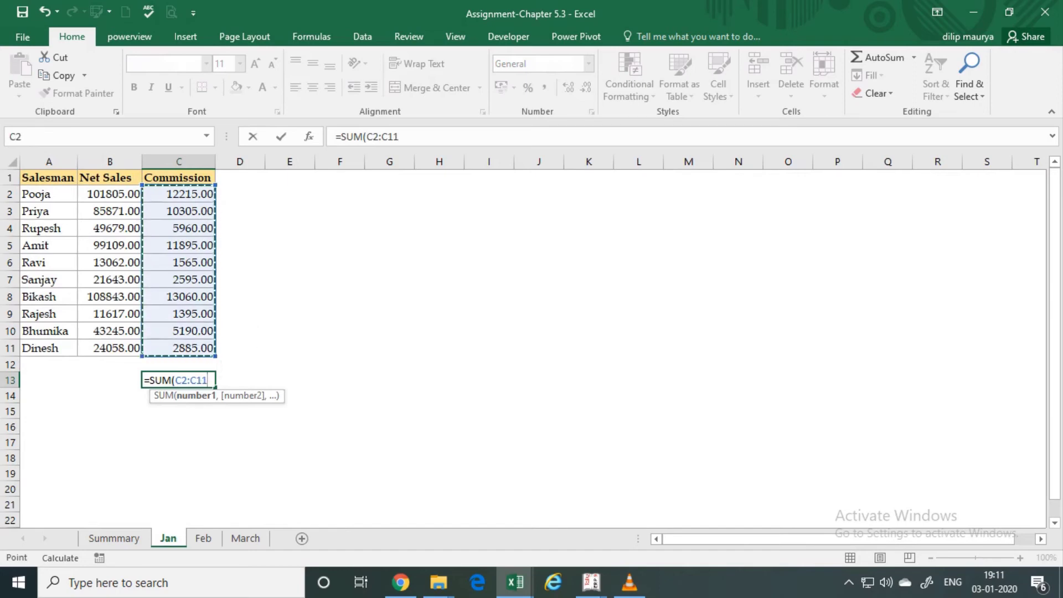
pyautogui.press('Return')
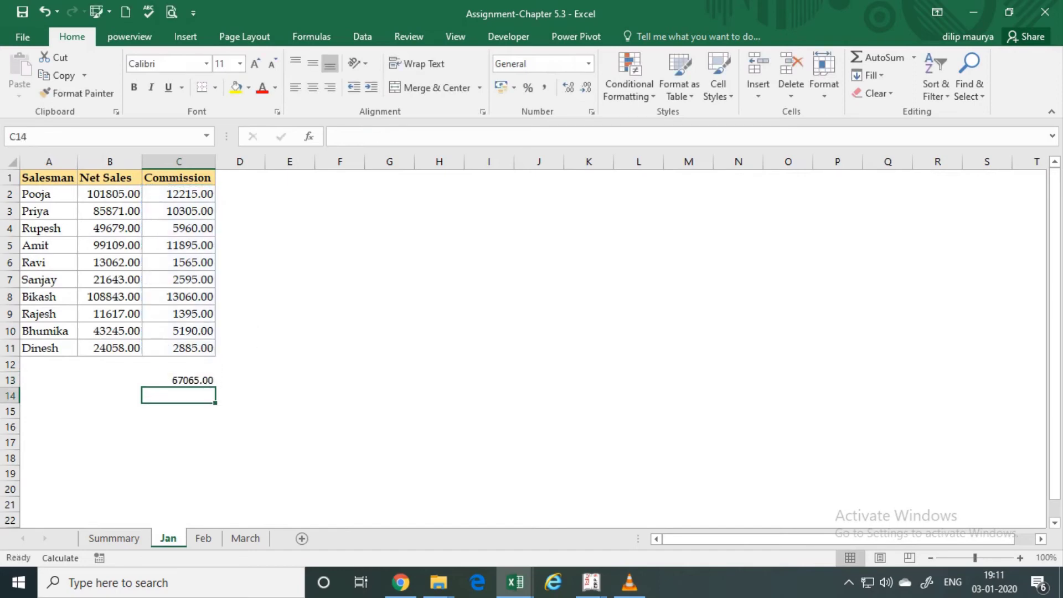
# Total February commissions with =SUM(C2:C11), giving 131495.00
pyautogui.hotkey('ctrl', 'pagedown')
pyautogui.press('Down')
pyautogui.press('Down')
pyautogui.press('Down')
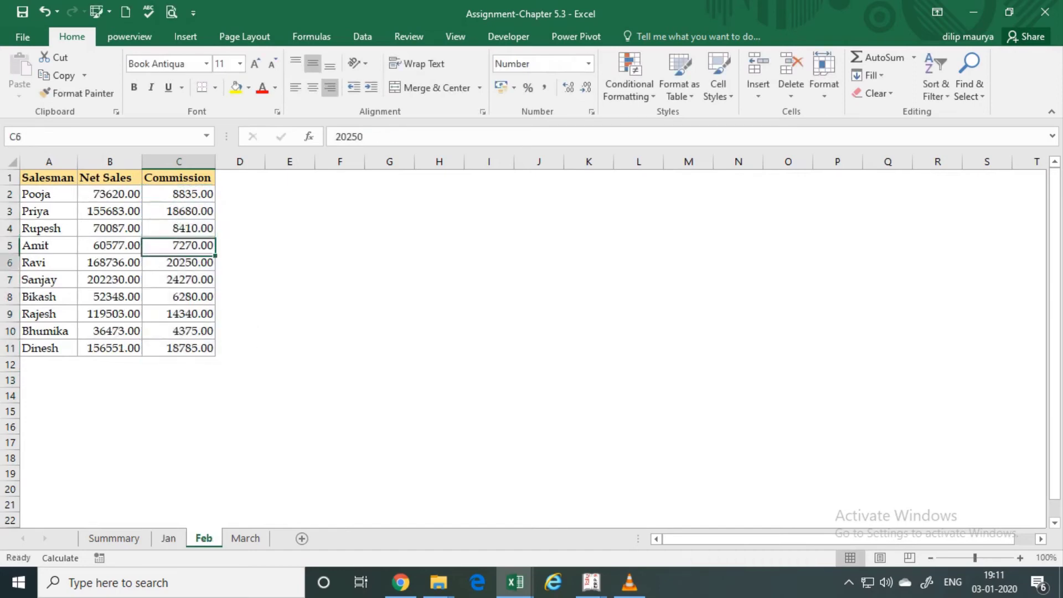
pyautogui.press('Down')
pyautogui.press('Down')
pyautogui.press('Down')
pyautogui.press('Down')
pyautogui.press('Down')
pyautogui.press('Down')
pyautogui.press('Down')
pyautogui.write('=s')
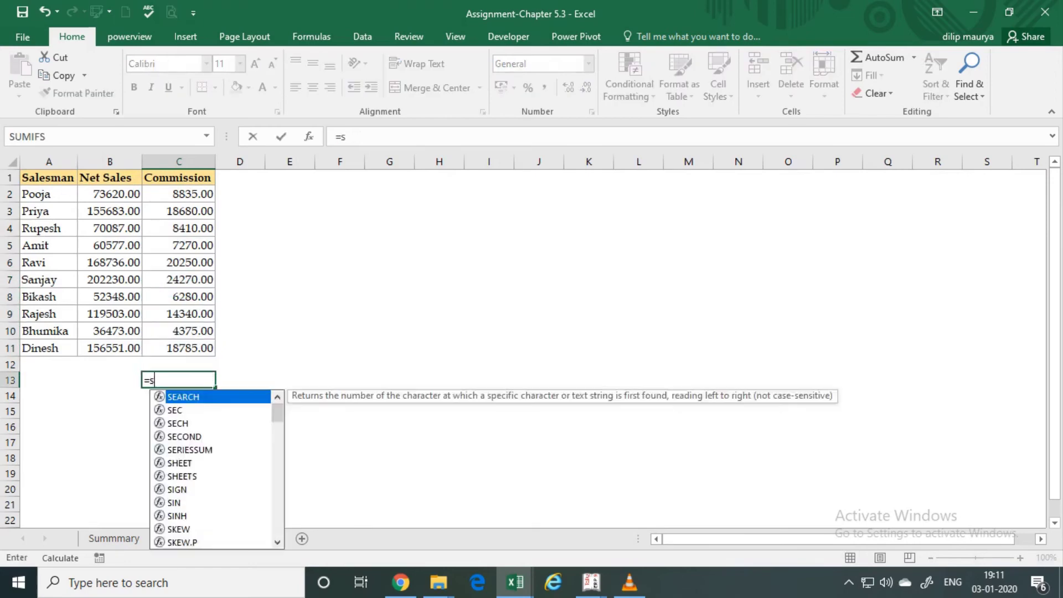
pyautogui.write('um')
pyautogui.press('Tab')
pyautogui.press('Up')
pyautogui.press('Up')
pyautogui.hotkey('ctrl', 'shift', 'Up')
pyautogui.hotkey('shift', 'Down')
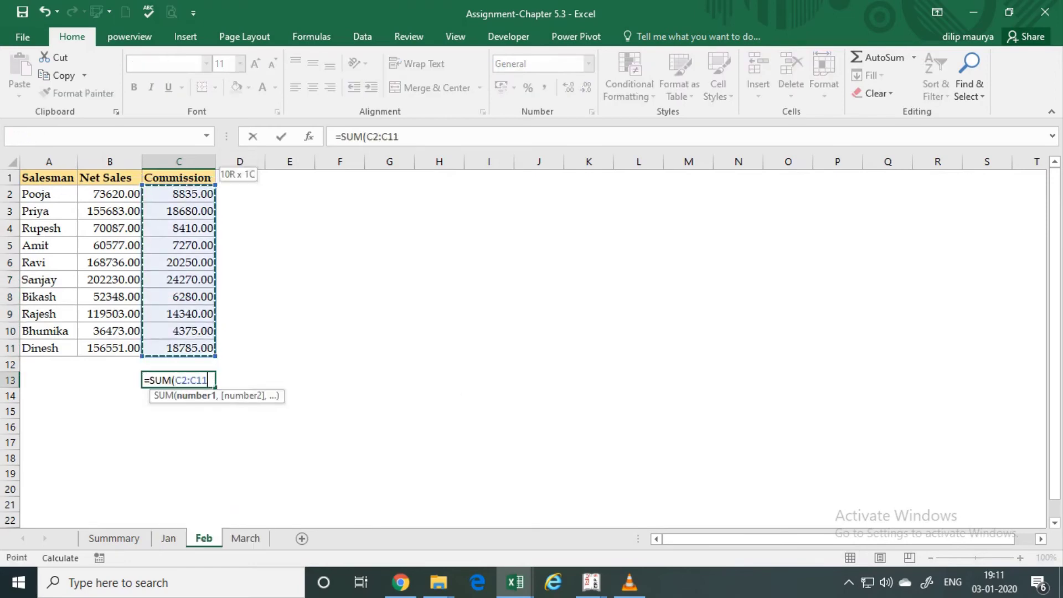
pyautogui.press('Return')
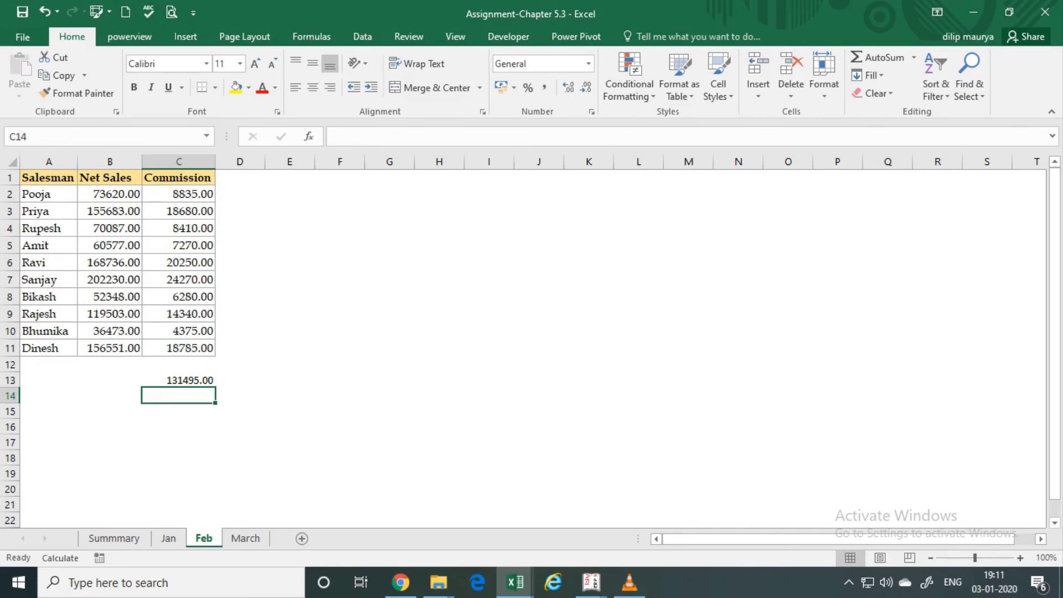
# Total March commissions in C14 with =SUM(C2:C11), giving 227460.00, and return to Summary
pyautogui.hotkey('ctrl', 'pagedown')
pyautogui.press('Up')
pyautogui.write('=s')
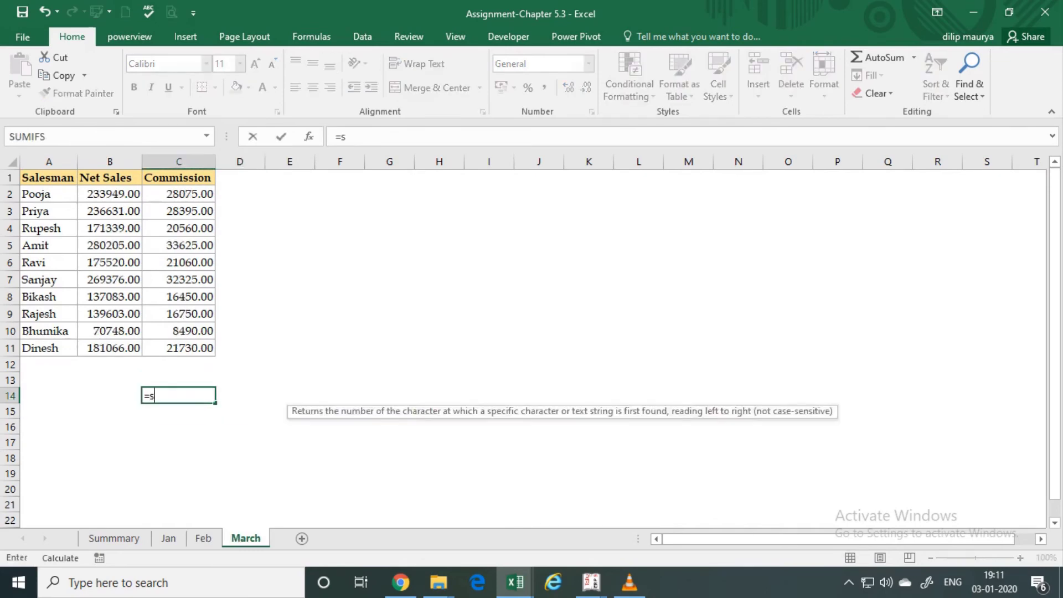
pyautogui.write('um')
pyautogui.press('Tab')
pyautogui.press('Up')
pyautogui.press('Up')
pyautogui.press('Up')
pyautogui.hotkey('ctrl', 'shift', 'Up')
pyautogui.hotkey('shift', 'Down')
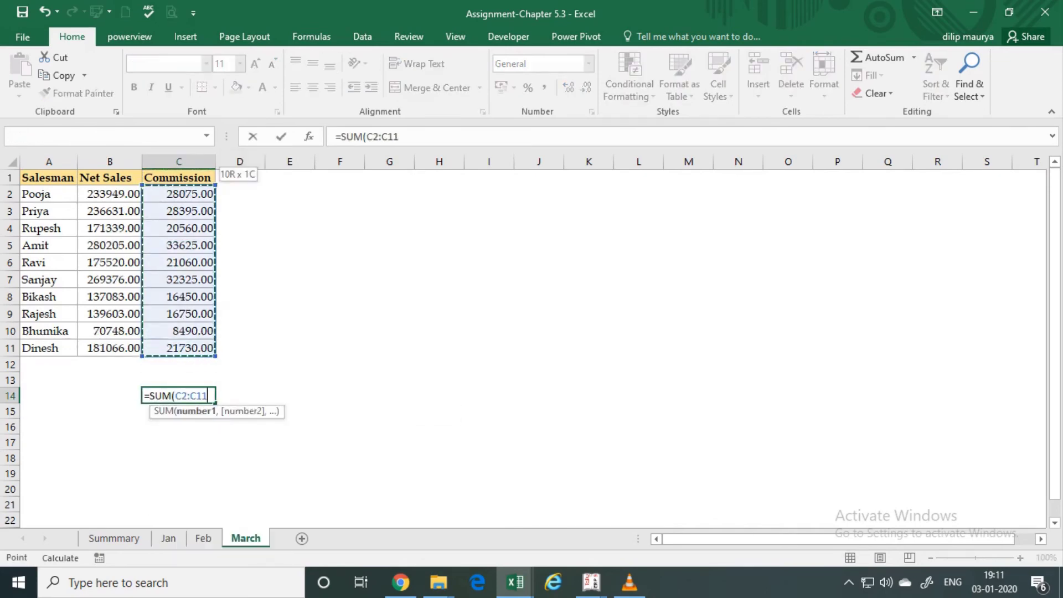
pyautogui.press('Return')
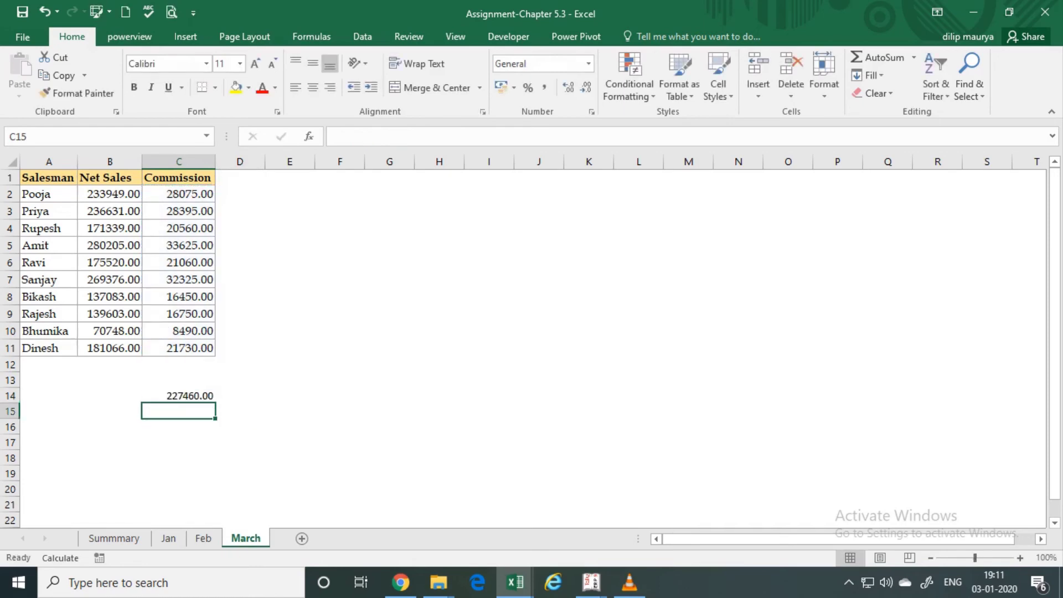
pyautogui.press('Up')
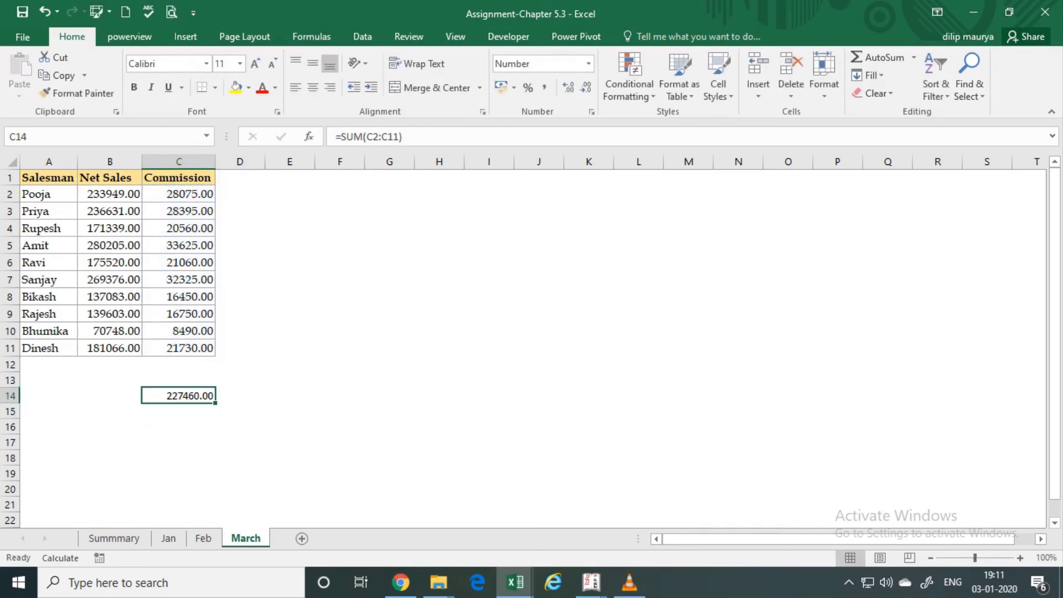
pyautogui.hotkey('ctrl', 'pageup')
pyautogui.hotkey('ctrl', 'pageup')
pyautogui.hotkey('ctrl', 'pageup')
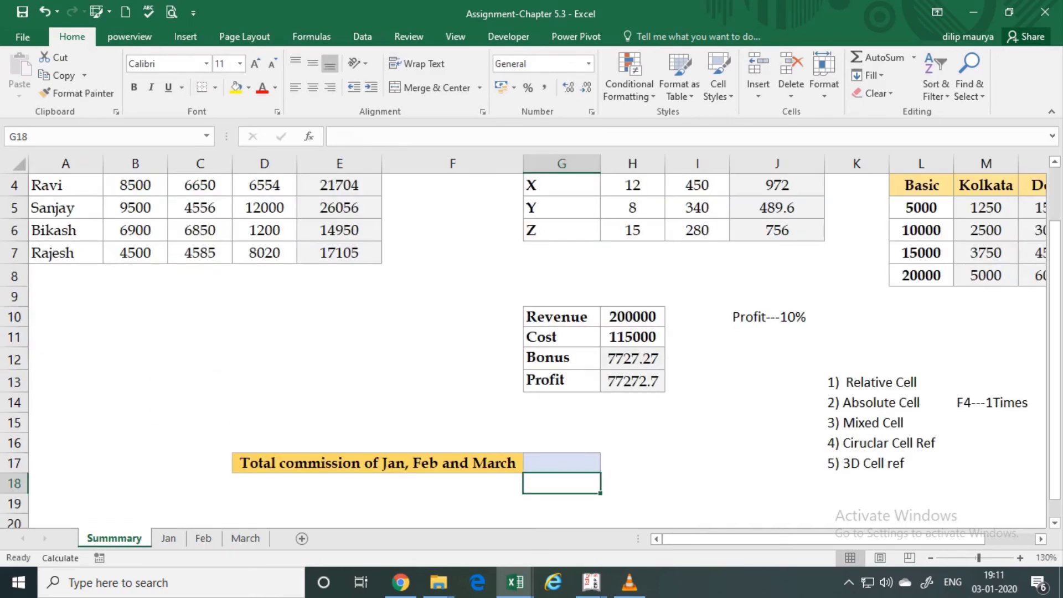
pyautogui.click(562, 463)
pyautogui.write('=')
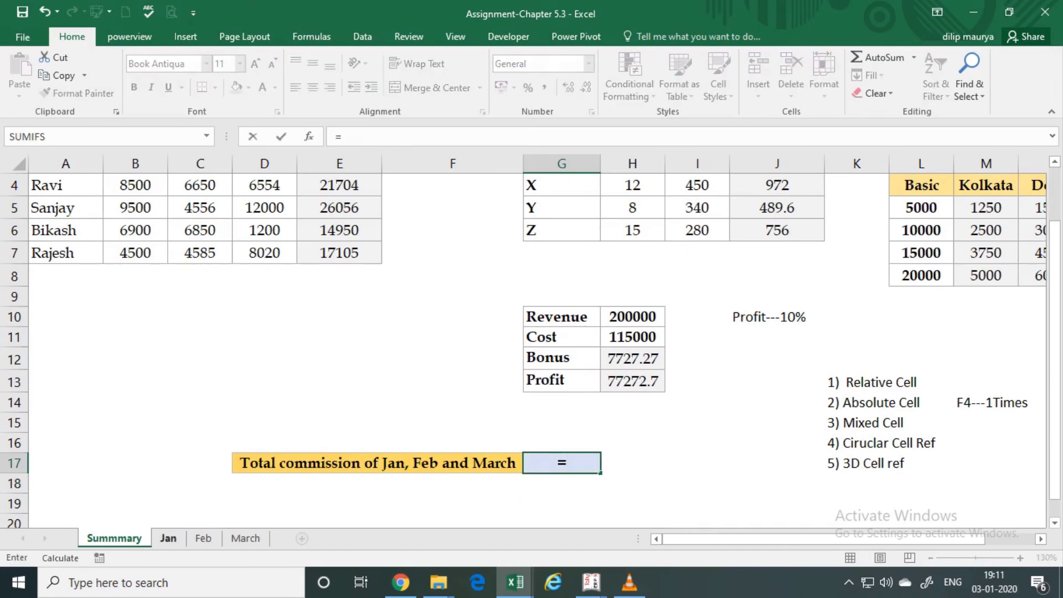
pyautogui.click(168, 538)
pyautogui.click(179, 380)
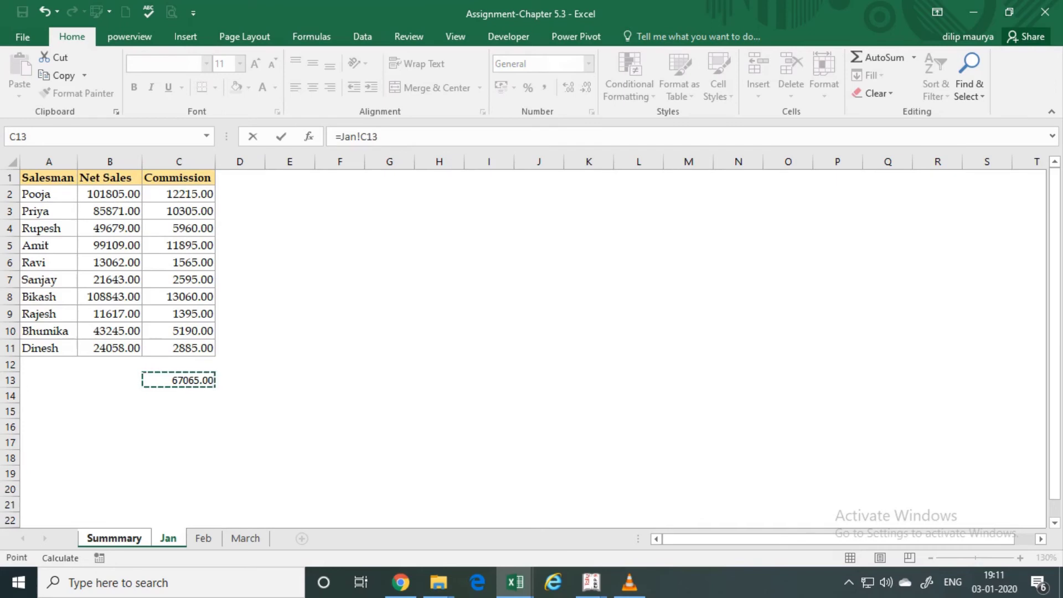
pyautogui.write('+')
pyautogui.click(203, 538)
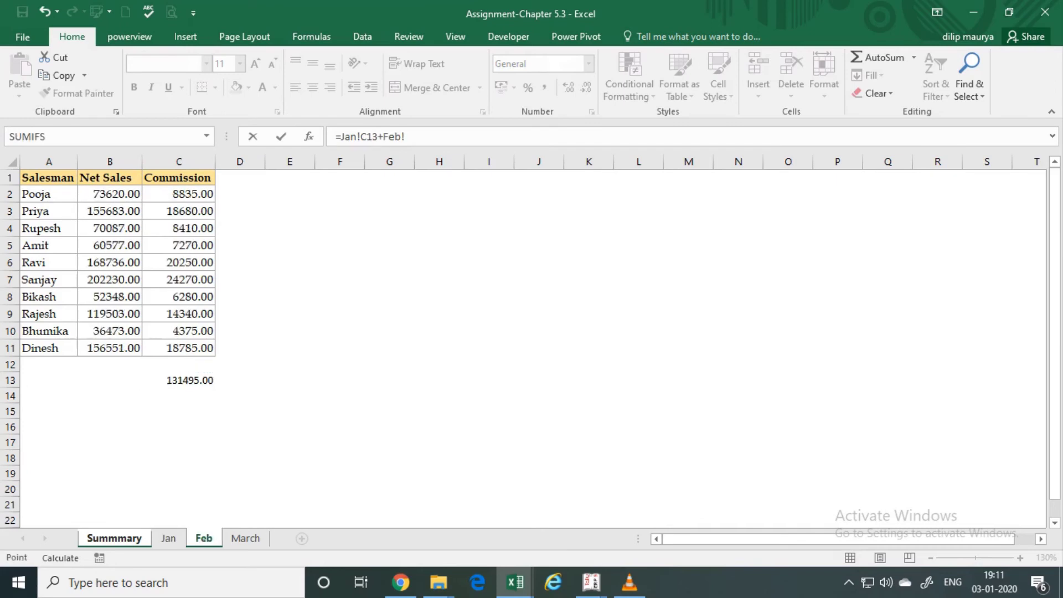
pyautogui.click(179, 380)
pyautogui.write('+')
pyautogui.click(245, 537)
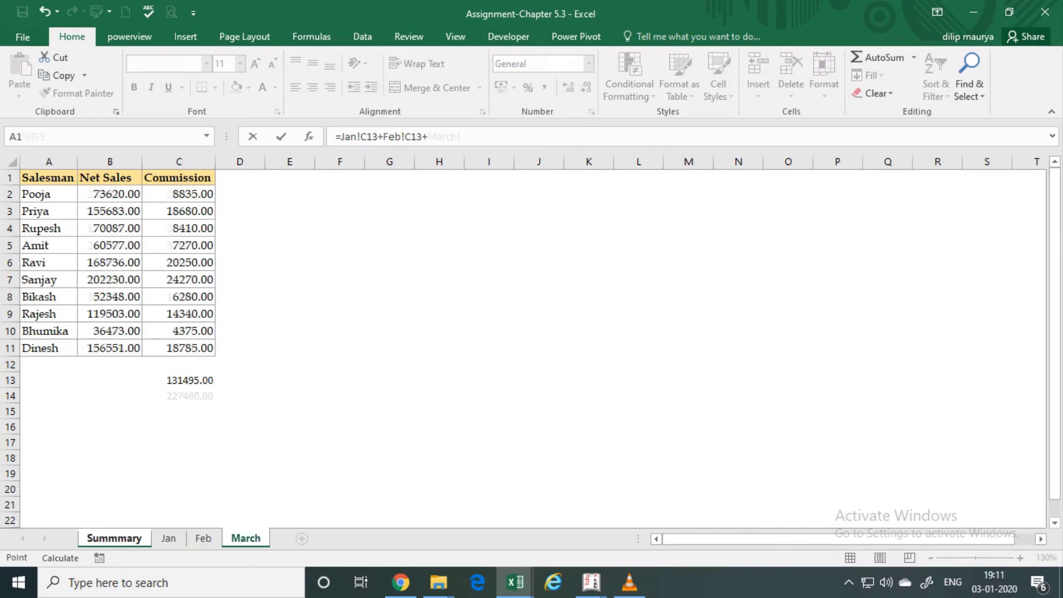
pyautogui.click(179, 396)
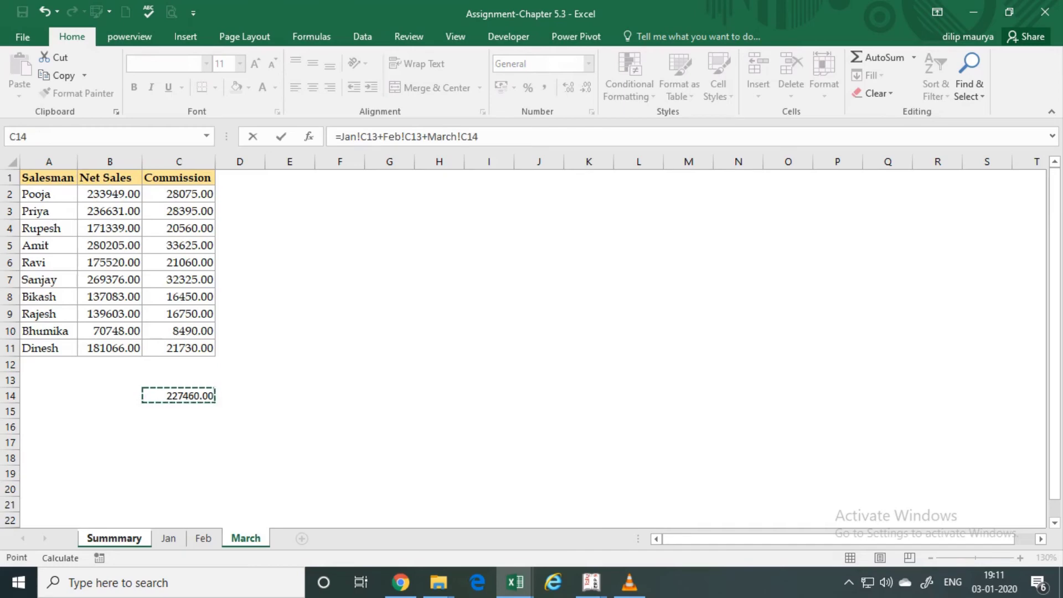
pyautogui.press('Return')
pyautogui.click(562, 463)
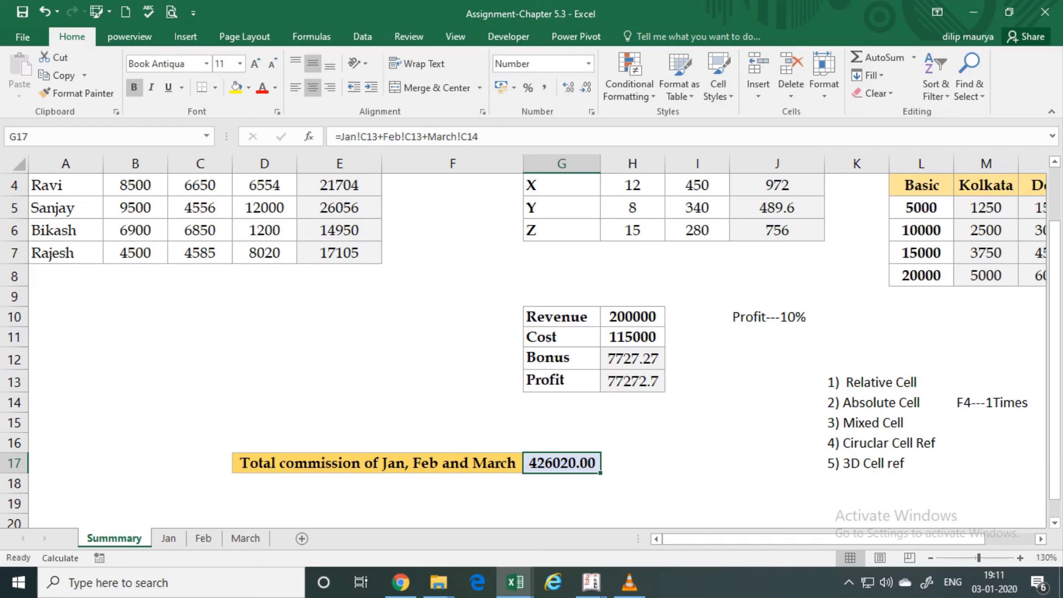
pyautogui.press('Delete')
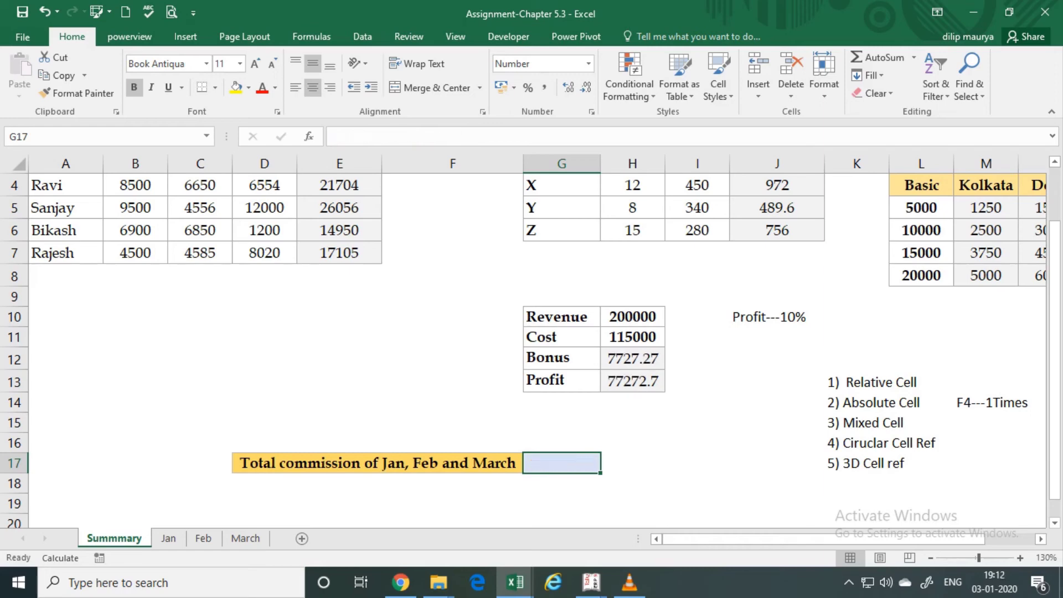
# Delete the commission totals in Jan!C13, Feb!C13 and March!C14
pyautogui.click(697, 464)
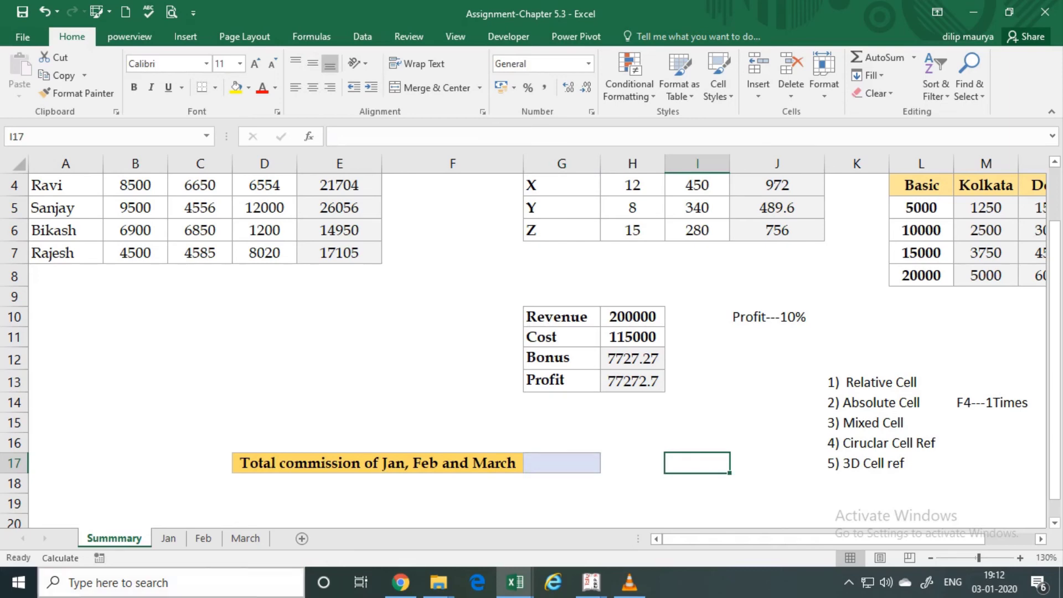
pyautogui.click(168, 538)
pyautogui.click(179, 380)
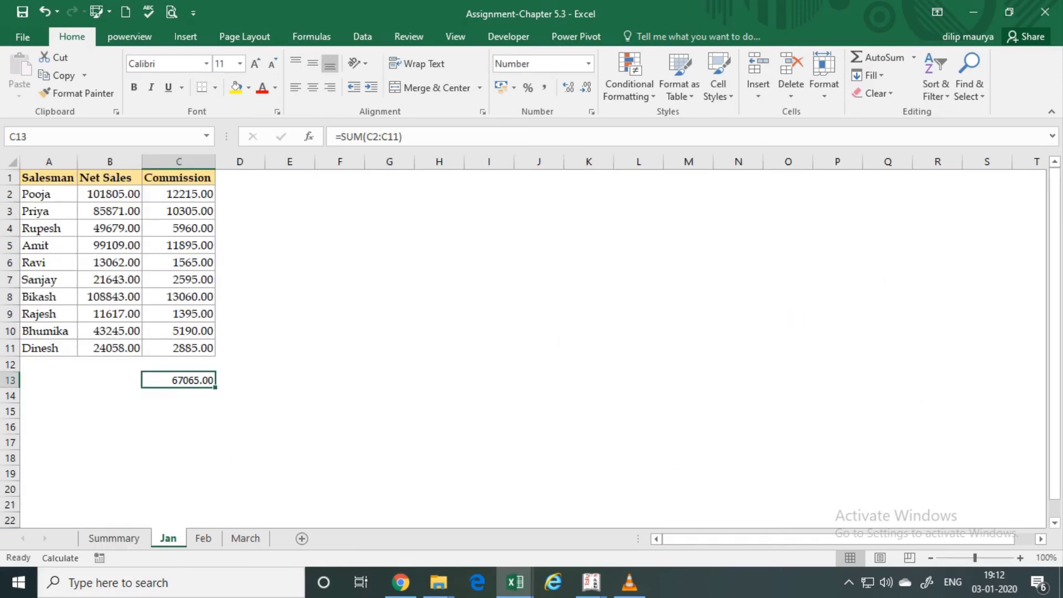
pyautogui.press('Delete')
pyautogui.click(203, 538)
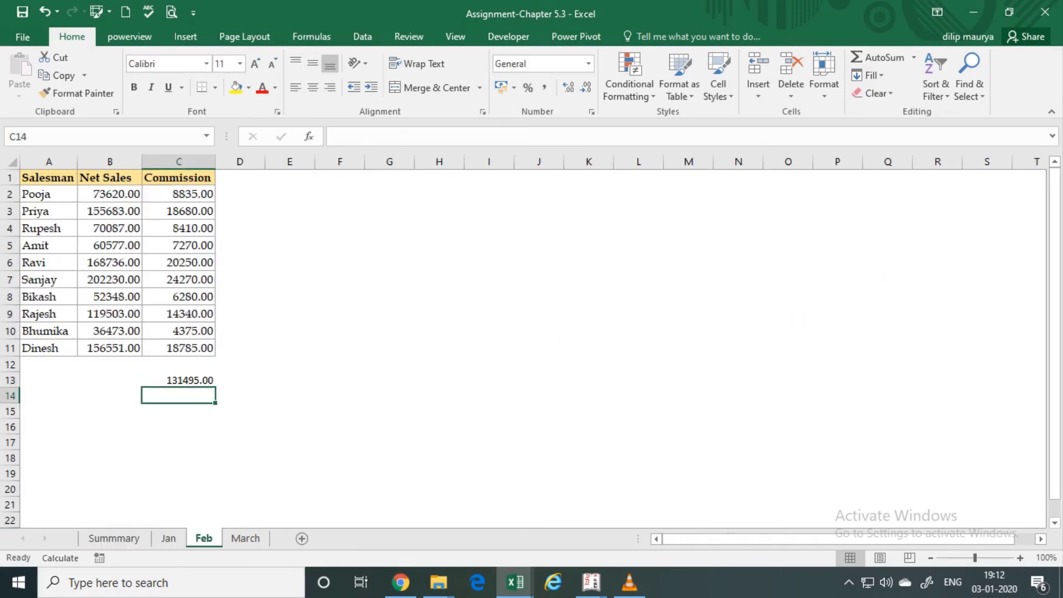
pyautogui.click(178, 380)
pyautogui.press('Delete')
pyautogui.click(246, 538)
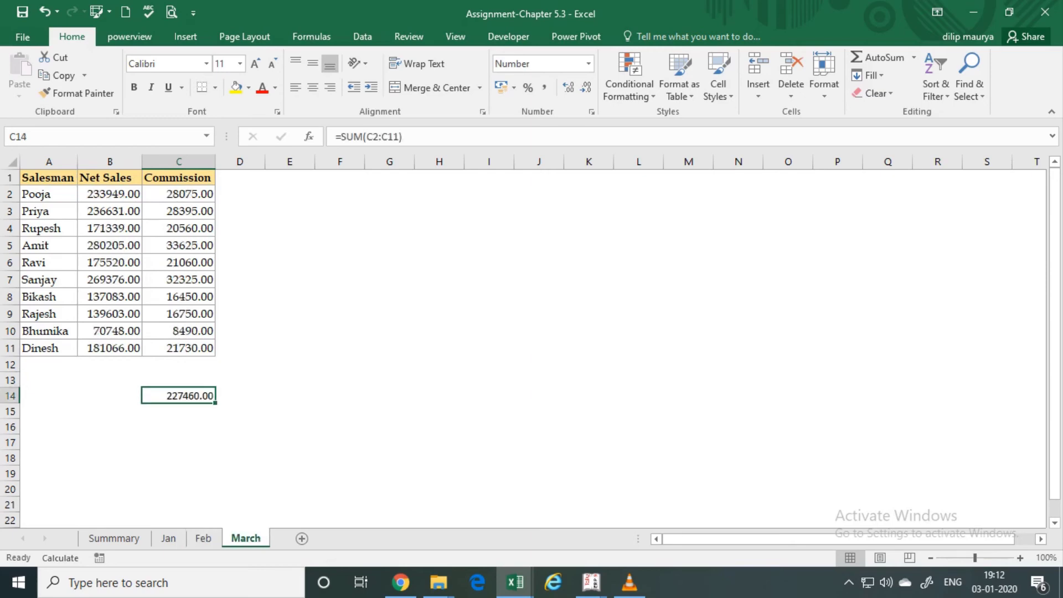
pyautogui.press('Delete')
pyautogui.click(240, 473)
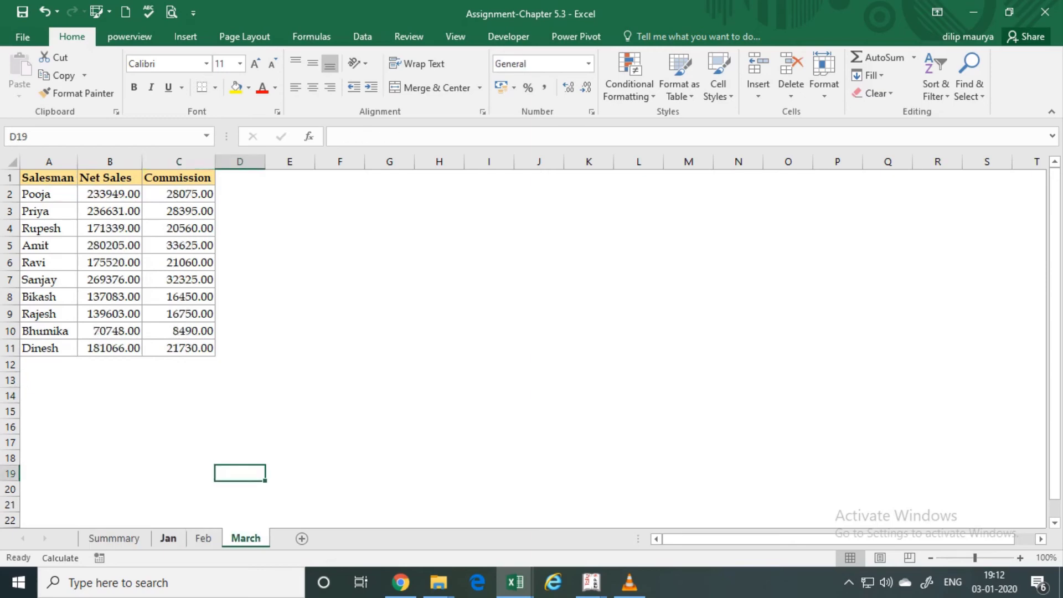
pyautogui.click(168, 538)
pyautogui.click(114, 538)
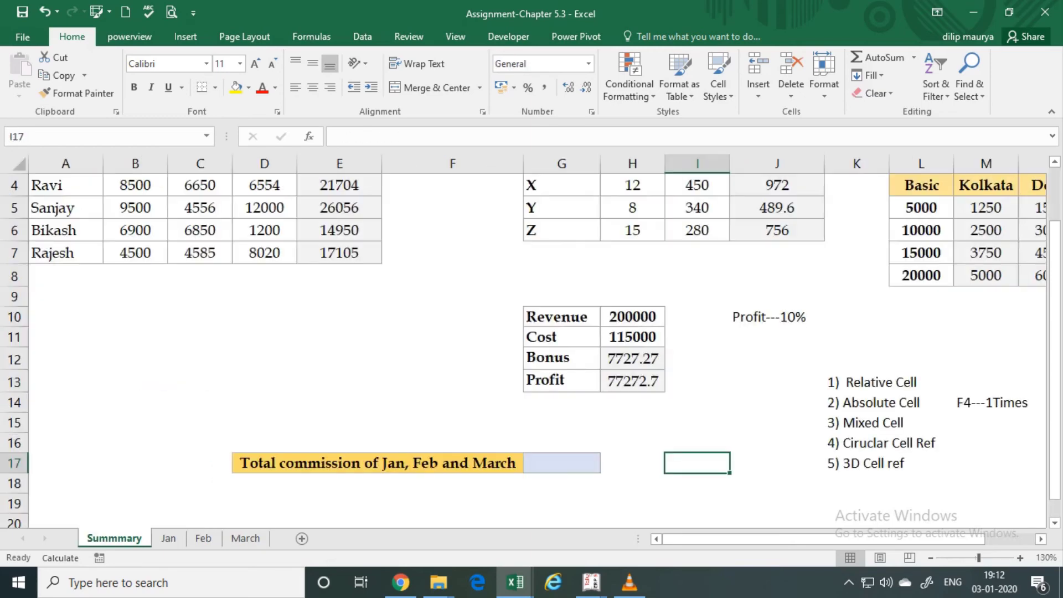
pyautogui.click(561, 463)
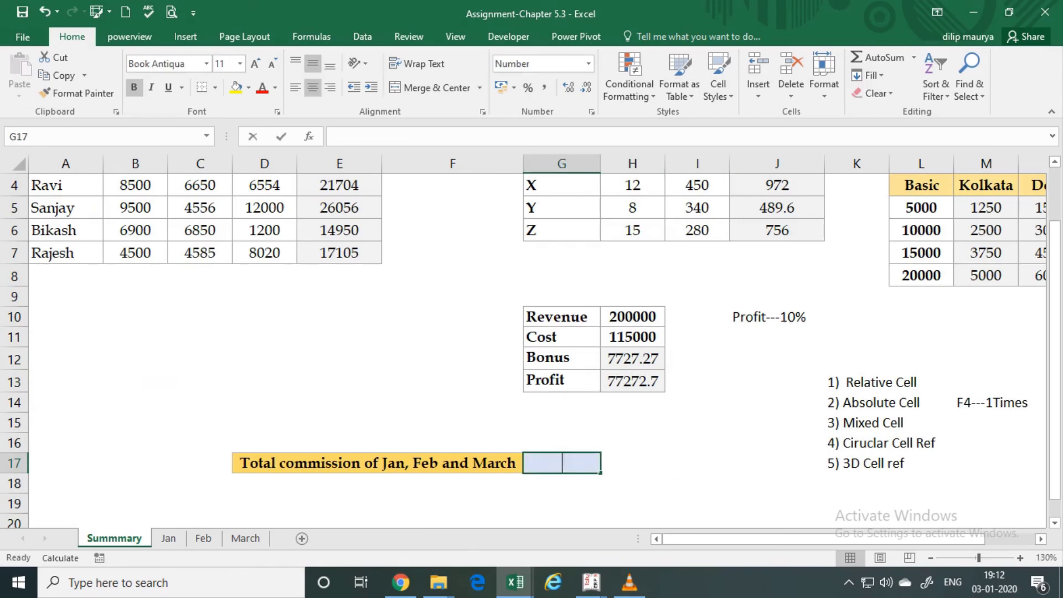
pyautogui.write('=SUM(')
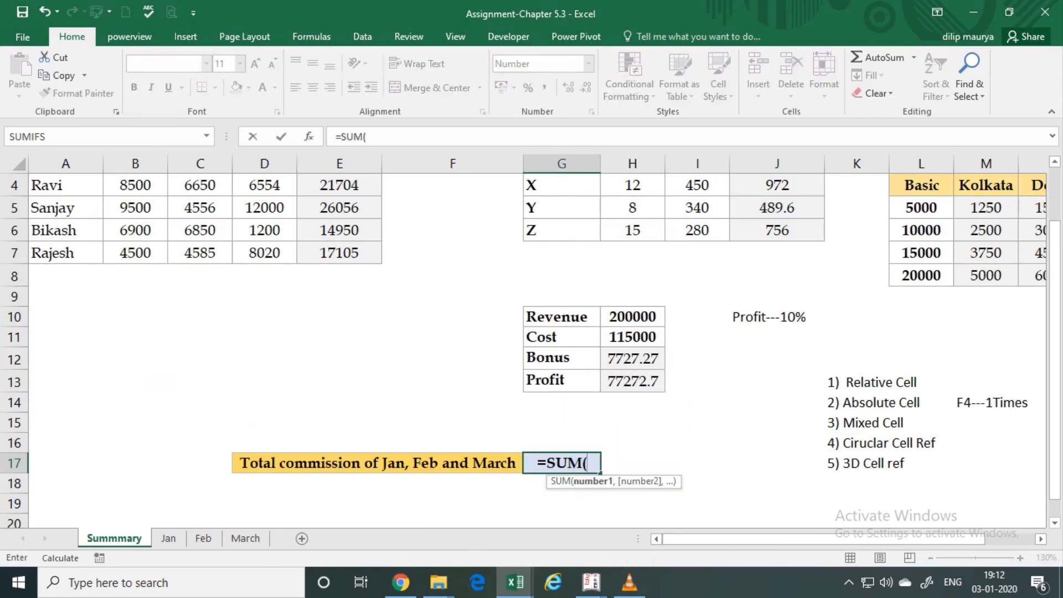
pyautogui.click(169, 538)
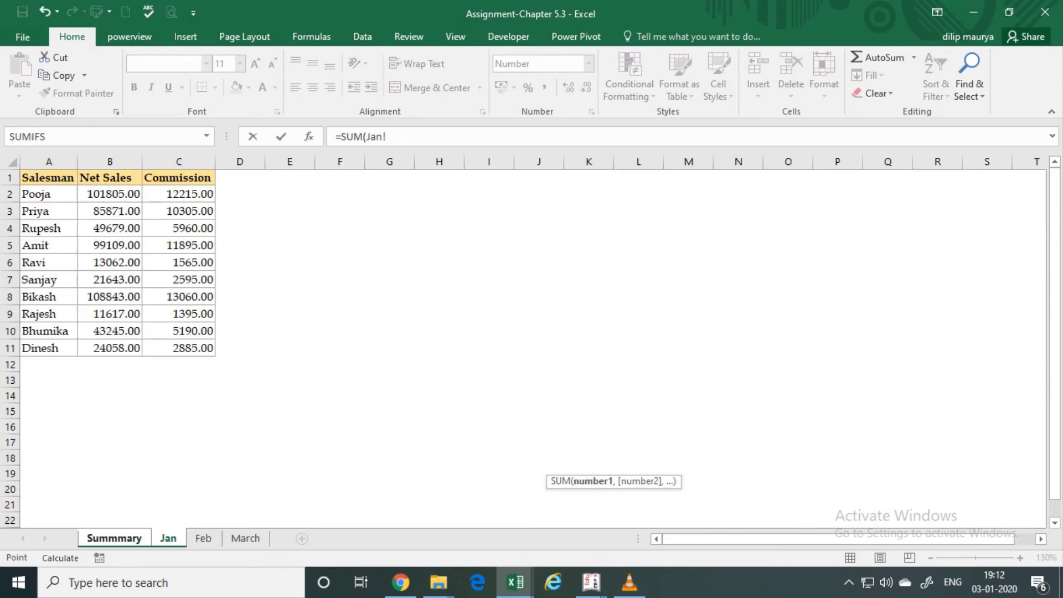
pyautogui.moveTo(179, 194); pyautogui.dragTo(205, 349)
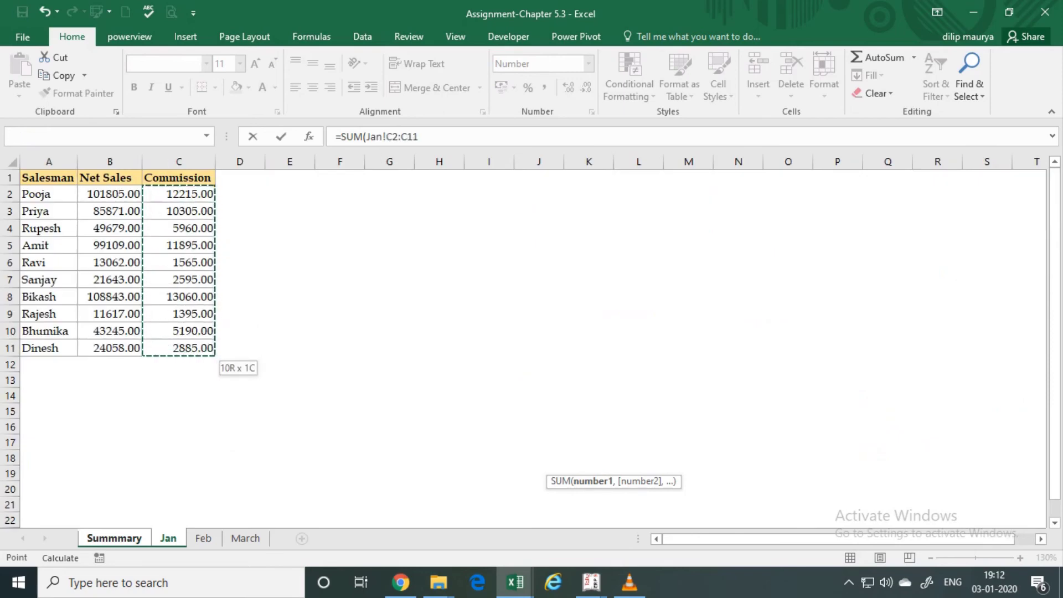
pyautogui.click(189, 348)
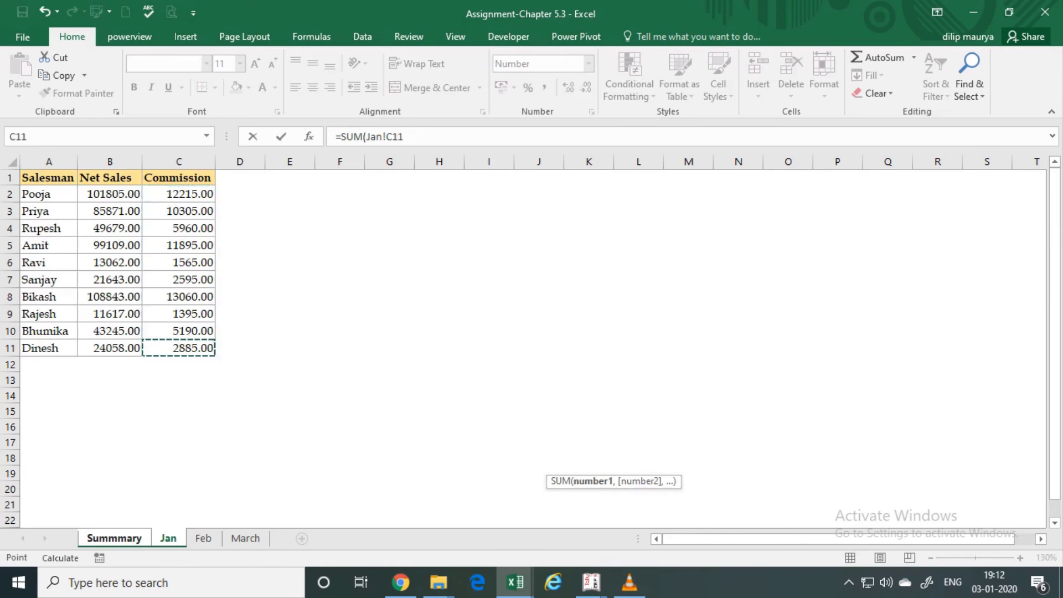
pyautogui.moveTo(183, 194); pyautogui.dragTo(188, 348)
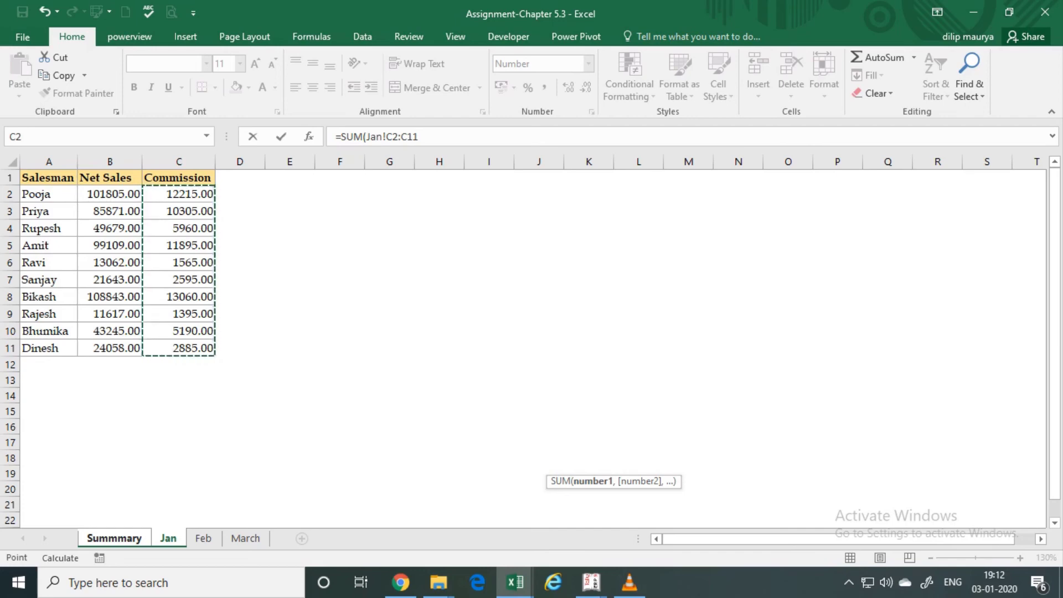
pyautogui.keyDown('shift'); pyautogui.click(245, 538); pyautogui.keyUp('shift')
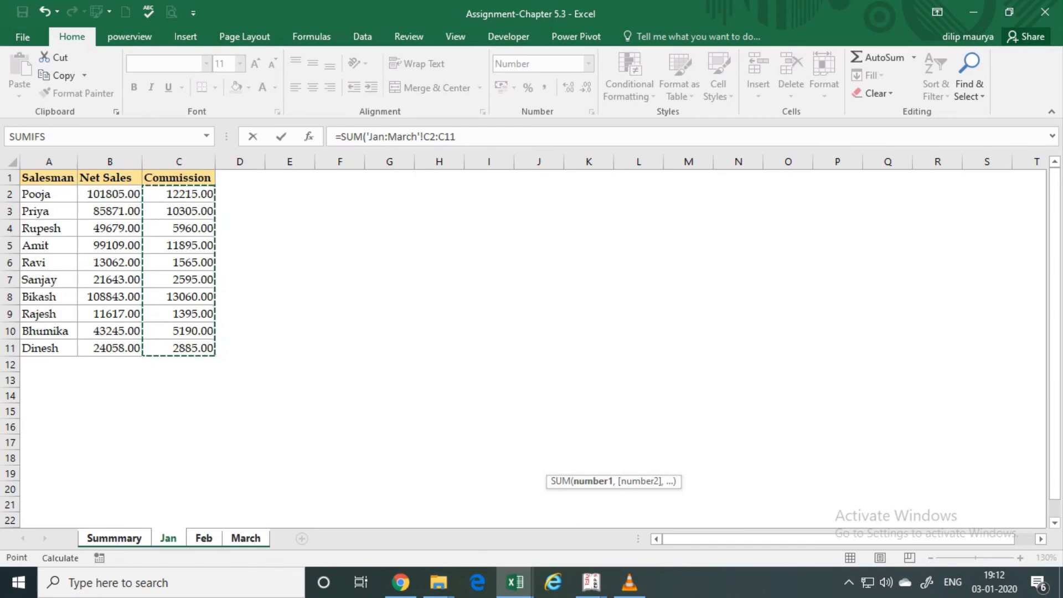
pyautogui.write(')')
pyautogui.press('Return')
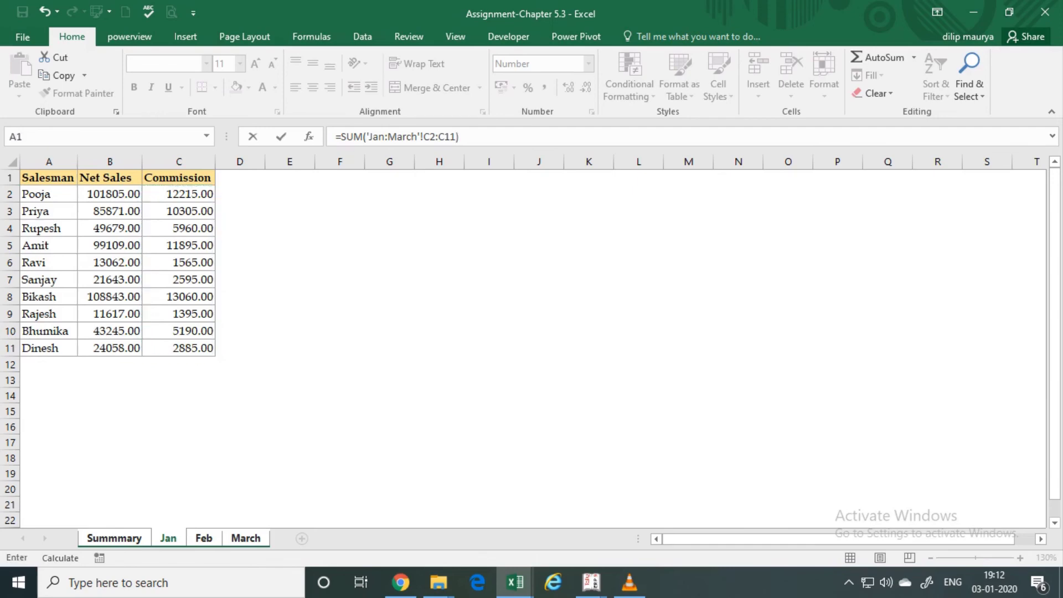
pyautogui.click(561, 463)
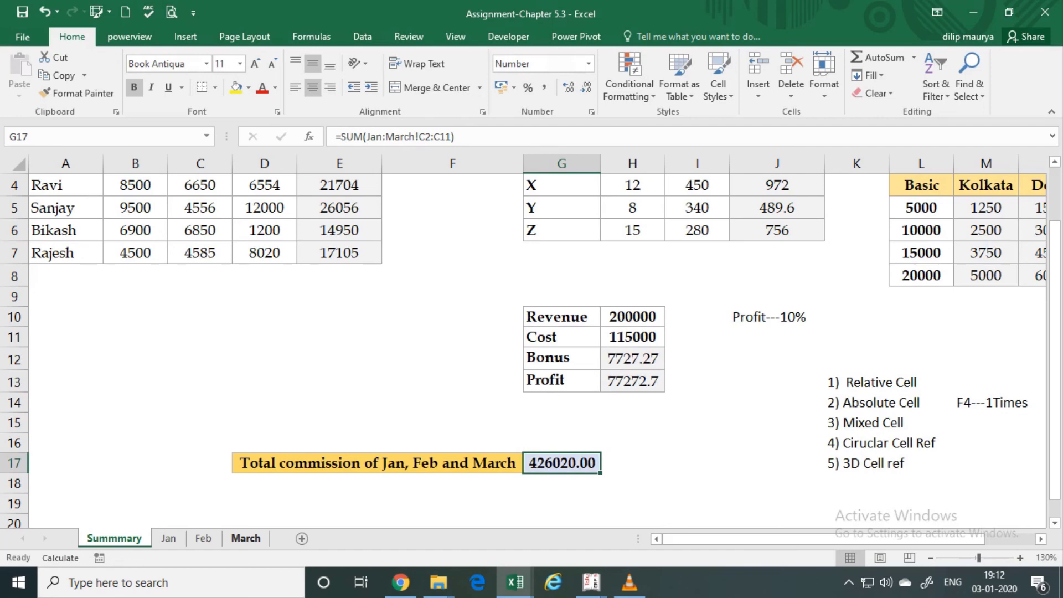
pyautogui.press('Delete')
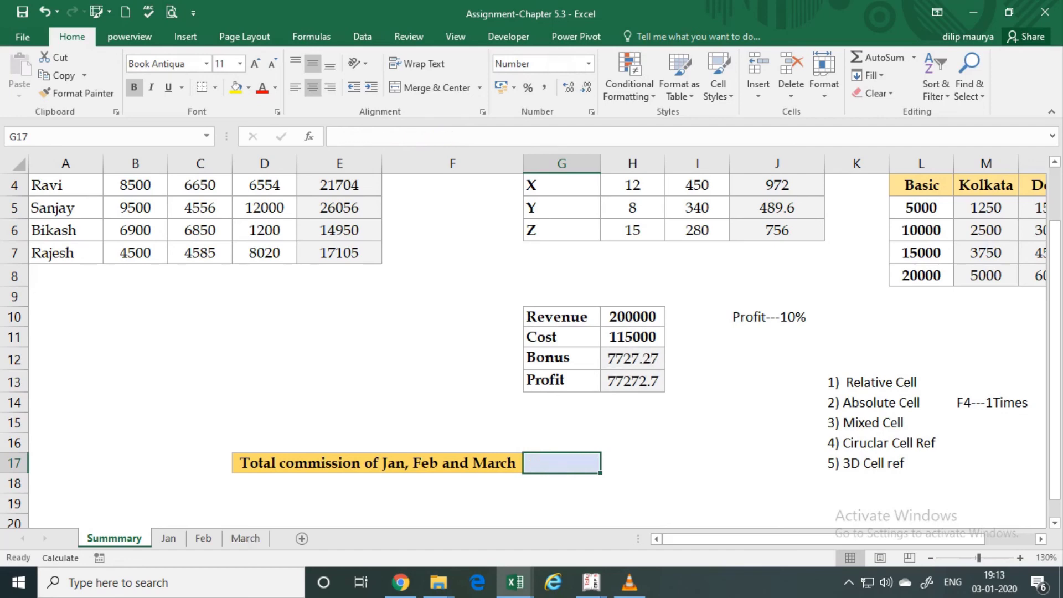
# Enter =SUM('Jan:March'!C2:C11) in Summmary G17 to total commissions, giving 426020.00
pyautogui.click(135, 463)
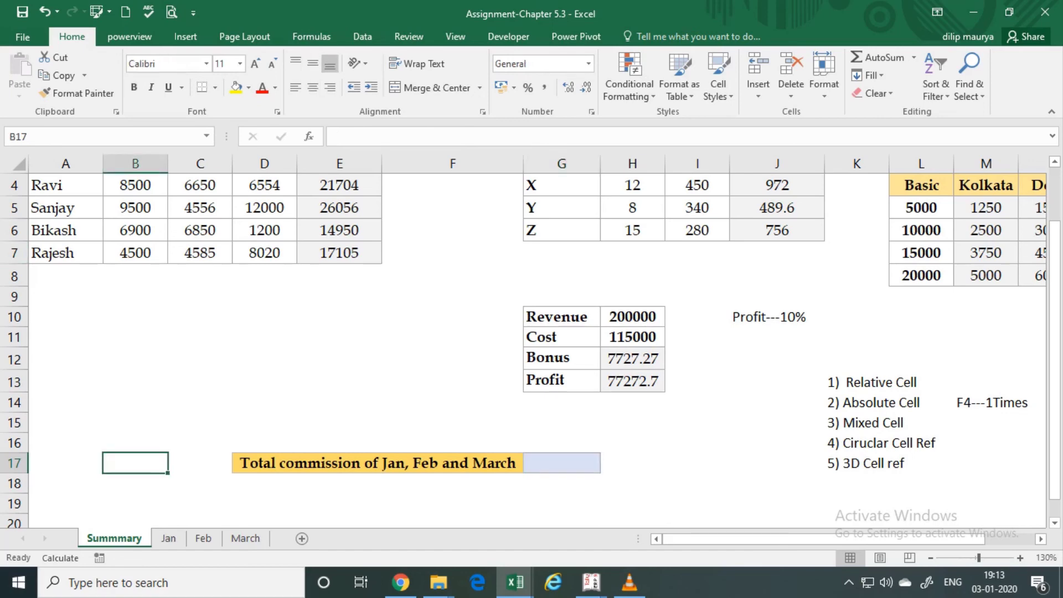
pyautogui.click(199, 503)
pyautogui.click(562, 463)
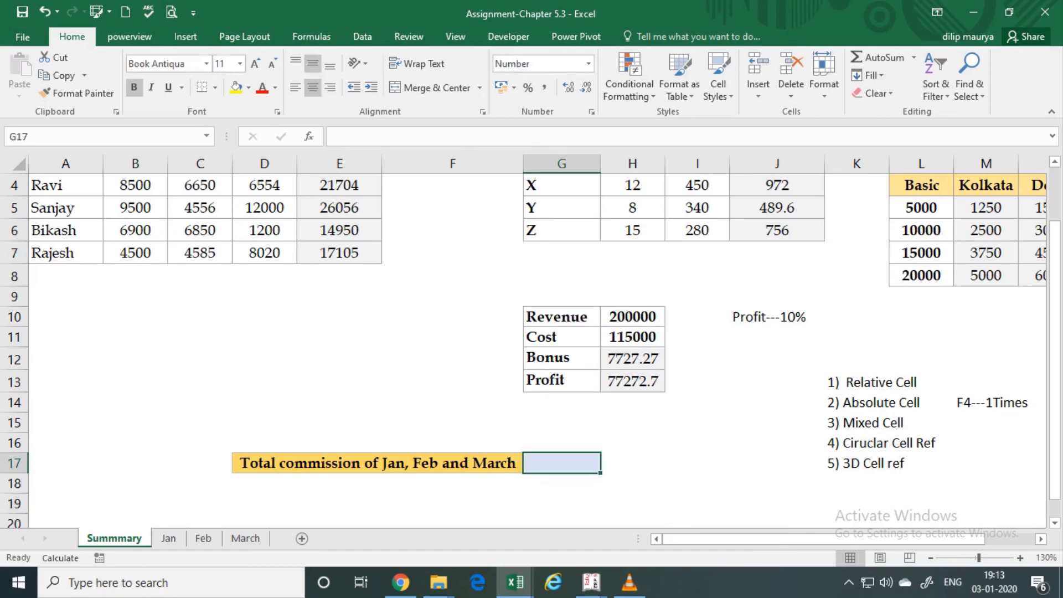
pyautogui.write('=sum')
pyautogui.press('Tab')
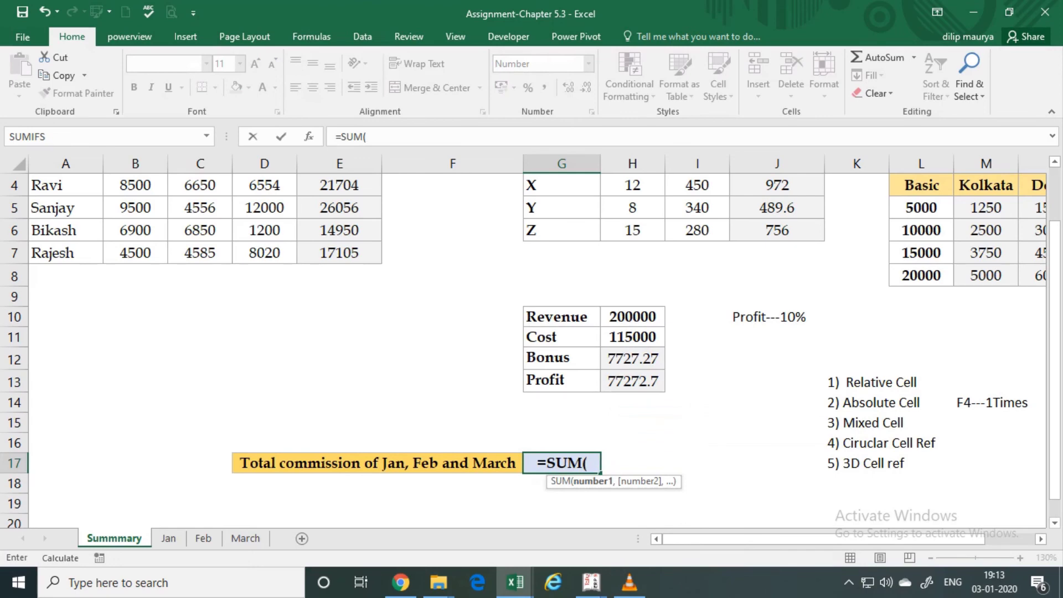
pyautogui.hotkey('ctrl', 'pagedown')
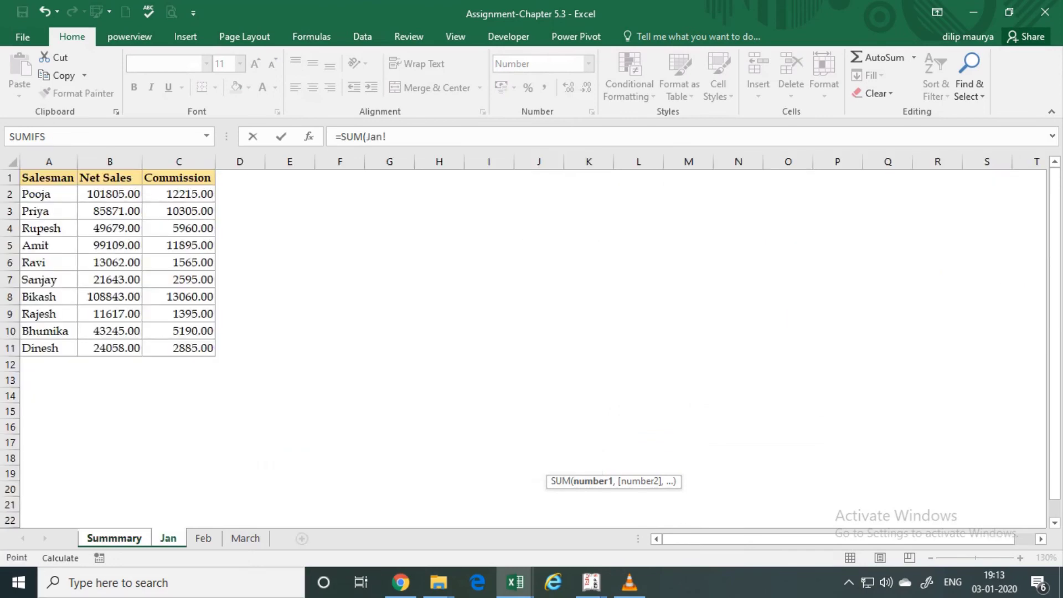
pyautogui.moveTo(211, 195); pyautogui.dragTo(213, 348)
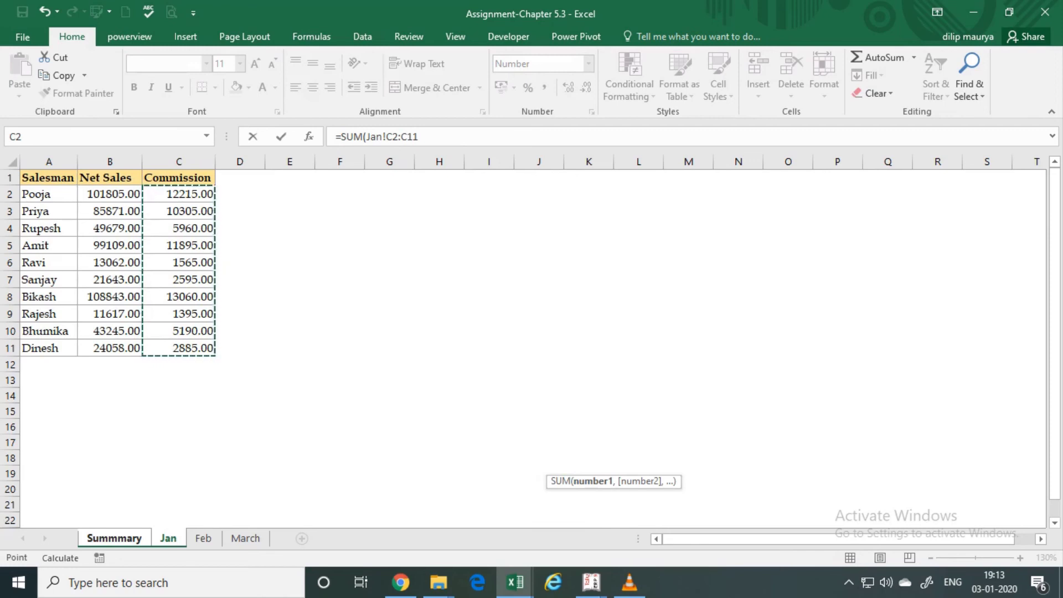
pyautogui.hotkey('ctrl', 'shift', 'pagedown')
pyautogui.hotkey('ctrl', 'shift', 'pagedown')
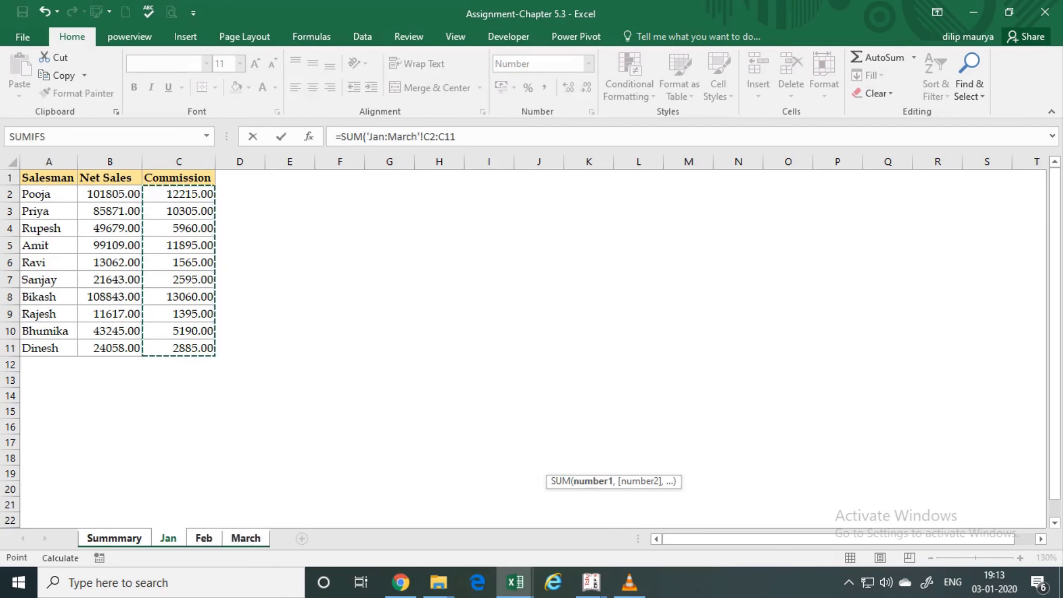
pyautogui.write(')')
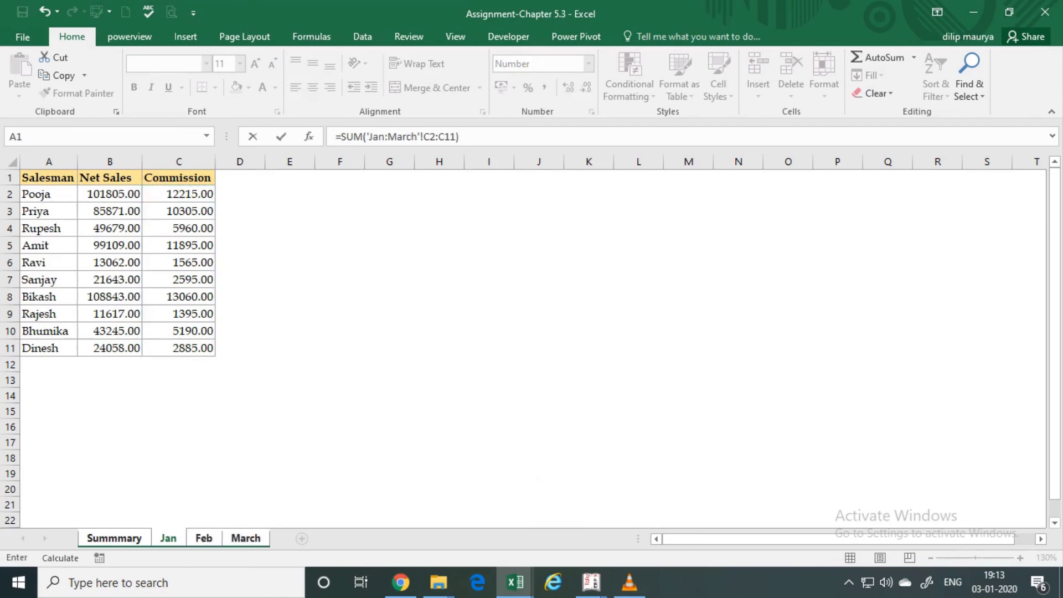
pyautogui.press('Return')
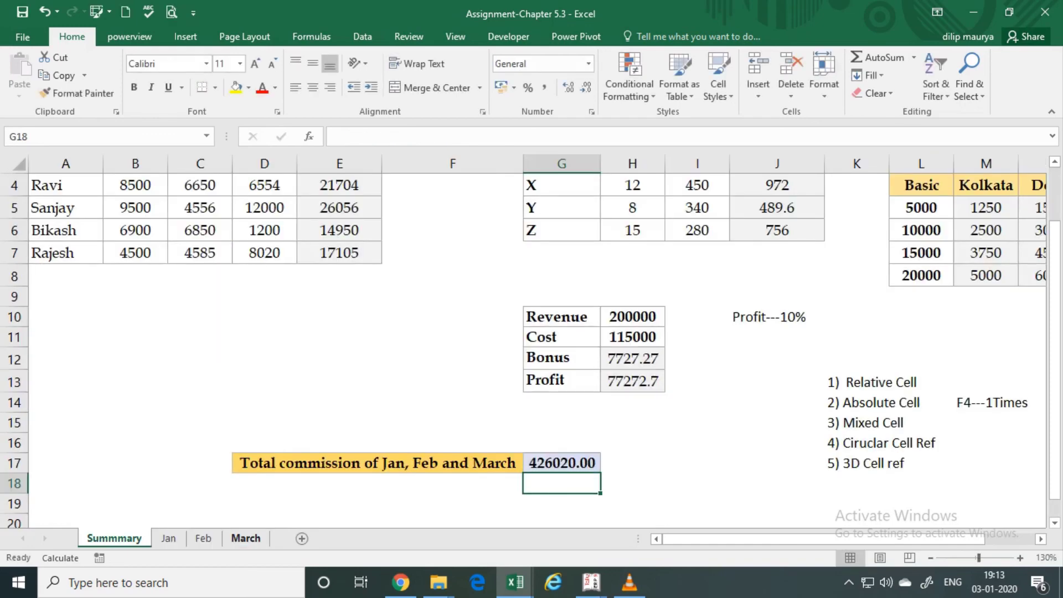
pyautogui.moveTo(737, 382); pyautogui.dragTo(942, 383)
pyautogui.moveTo(737, 402); pyautogui.dragTo(941, 403)
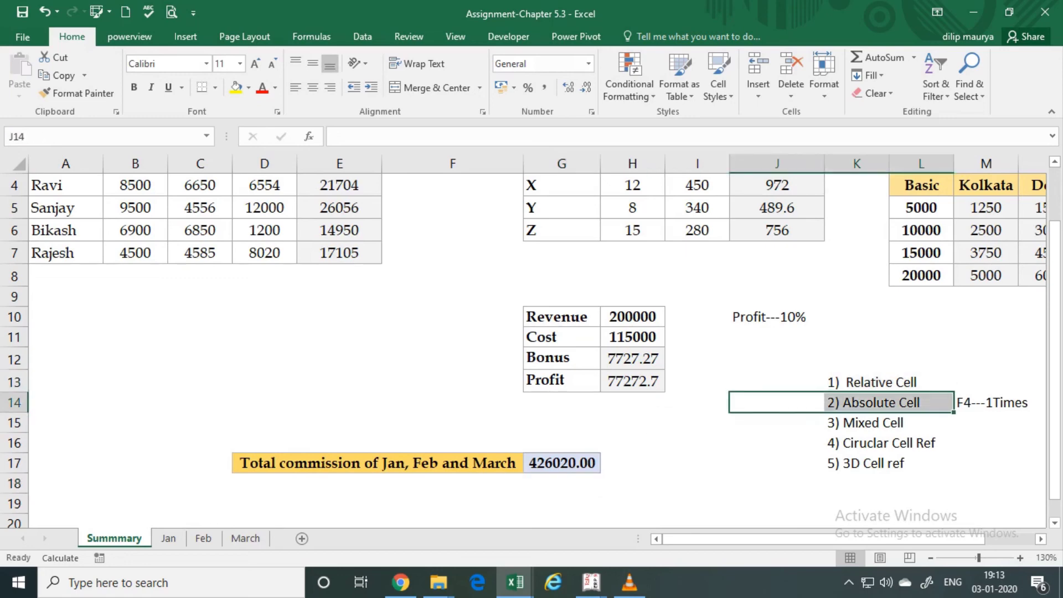
pyautogui.moveTo(775, 423); pyautogui.dragTo(941, 403)
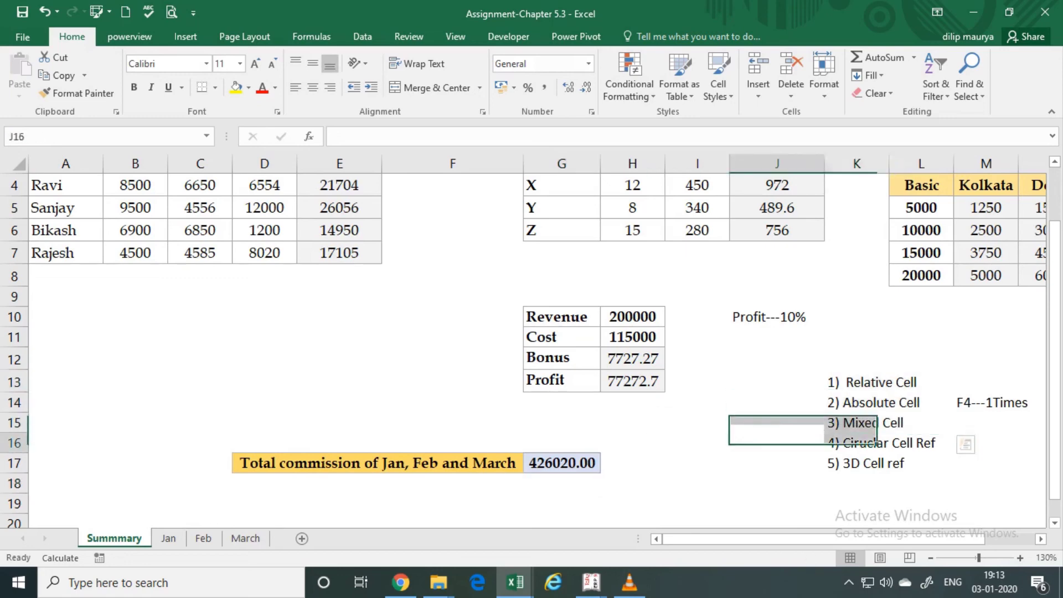
pyautogui.moveTo(776, 444); pyautogui.dragTo(942, 443)
pyautogui.moveTo(775, 463); pyautogui.dragTo(942, 463)
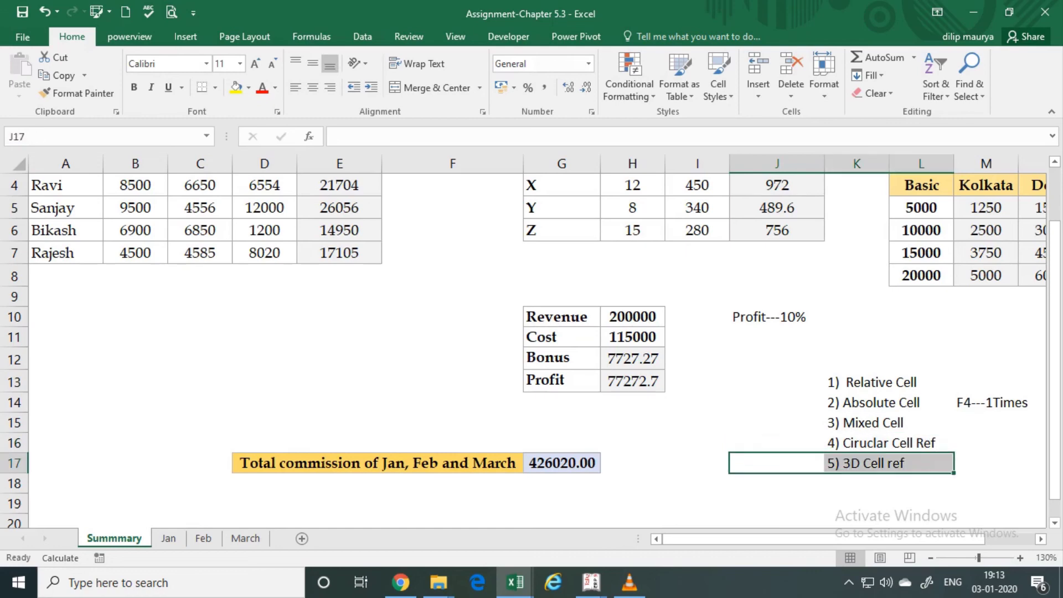
pyautogui.hscroll(2, 532, 332)
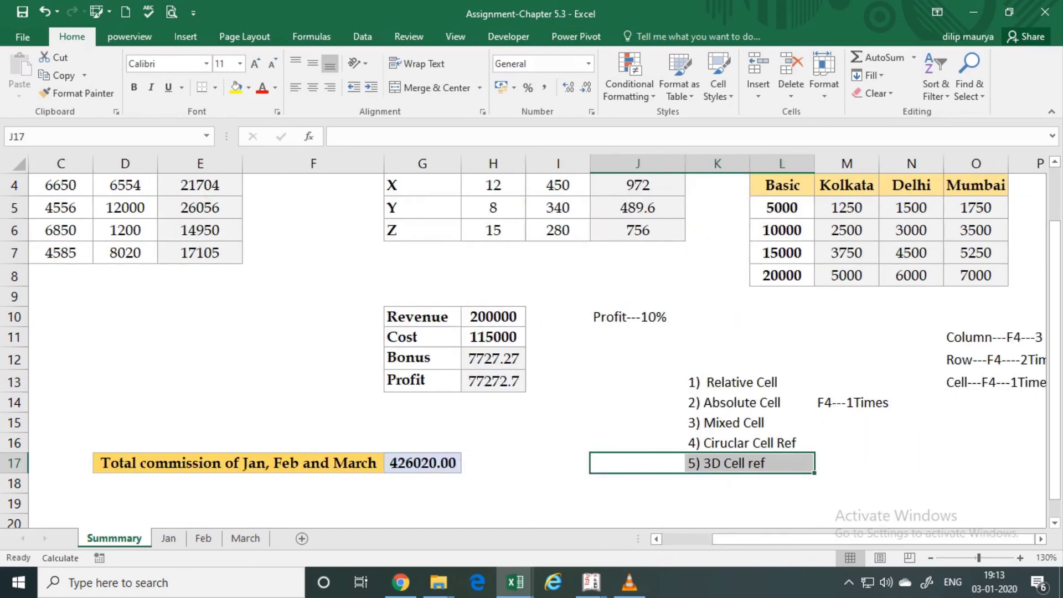
pyautogui.click(976, 463)
pyautogui.hscroll(3, 532, 333)
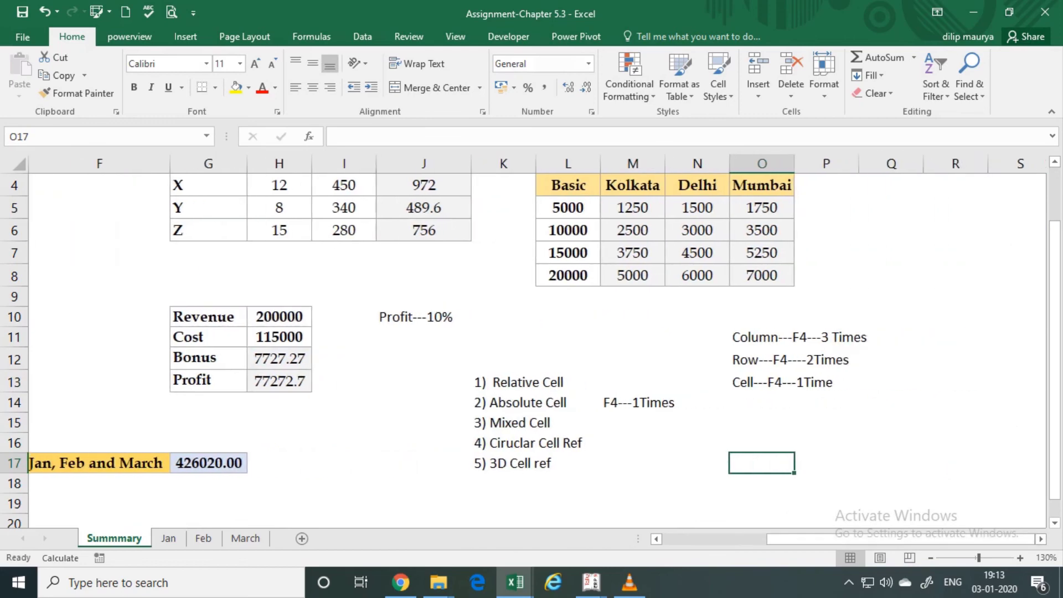
pyautogui.click(827, 443)
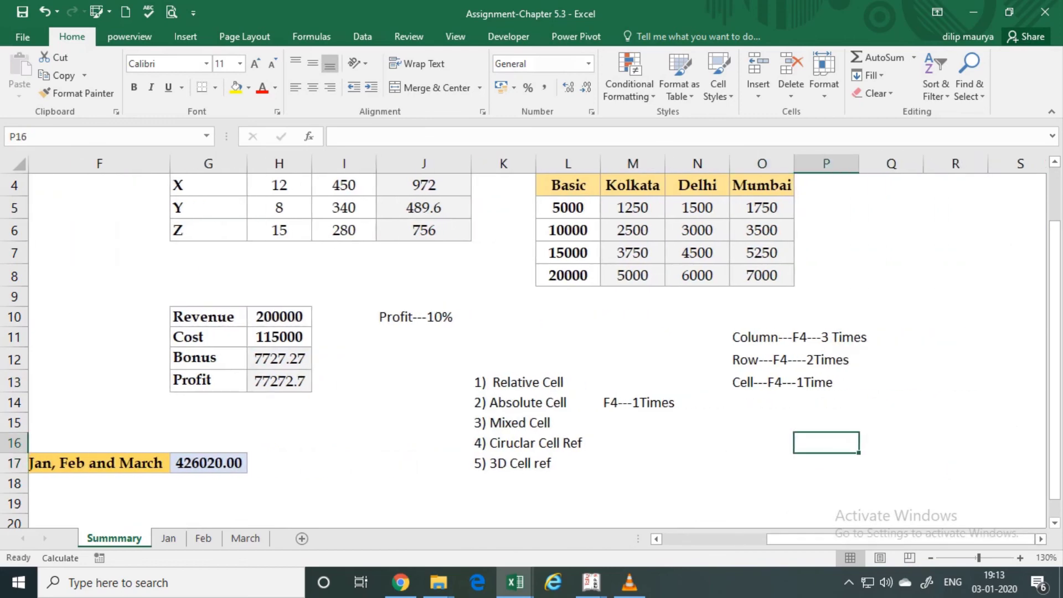
pyautogui.moveTo(742, 337); pyautogui.dragTo(908, 337)
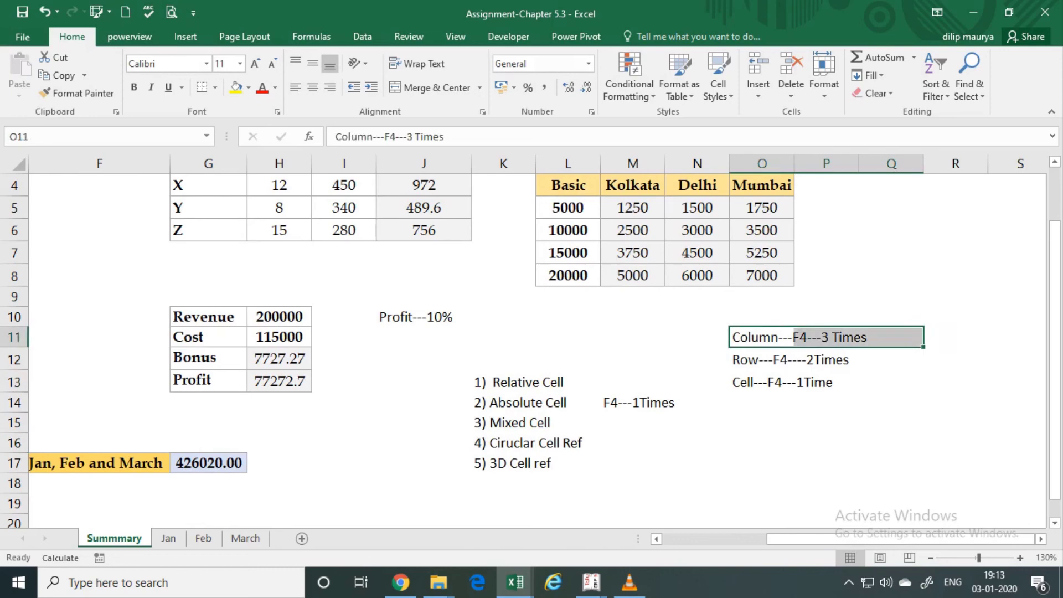
pyautogui.moveTo(743, 360); pyautogui.dragTo(831, 360)
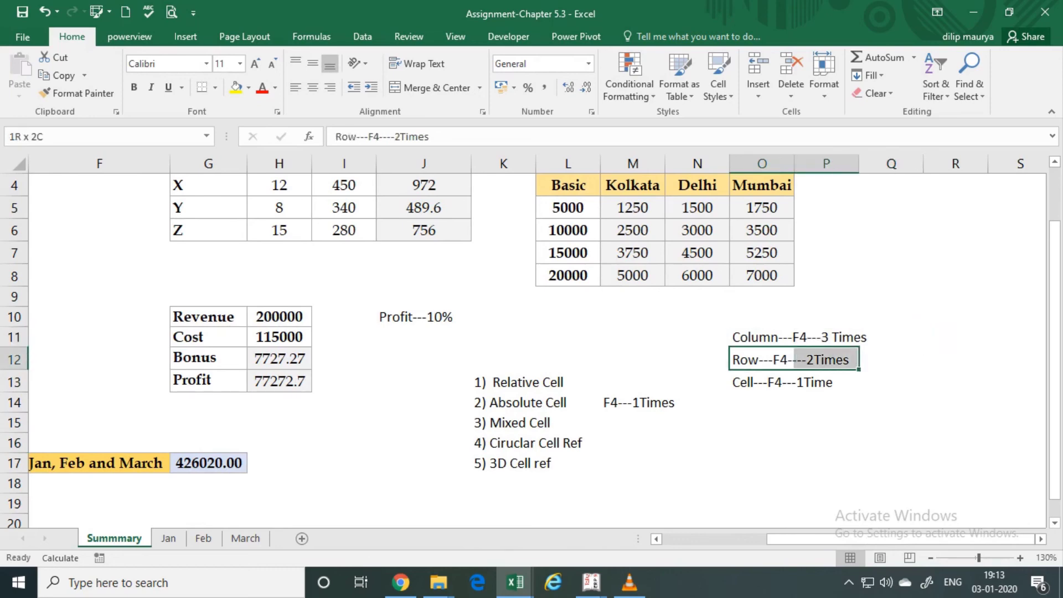
pyautogui.moveTo(742, 383); pyautogui.dragTo(831, 382)
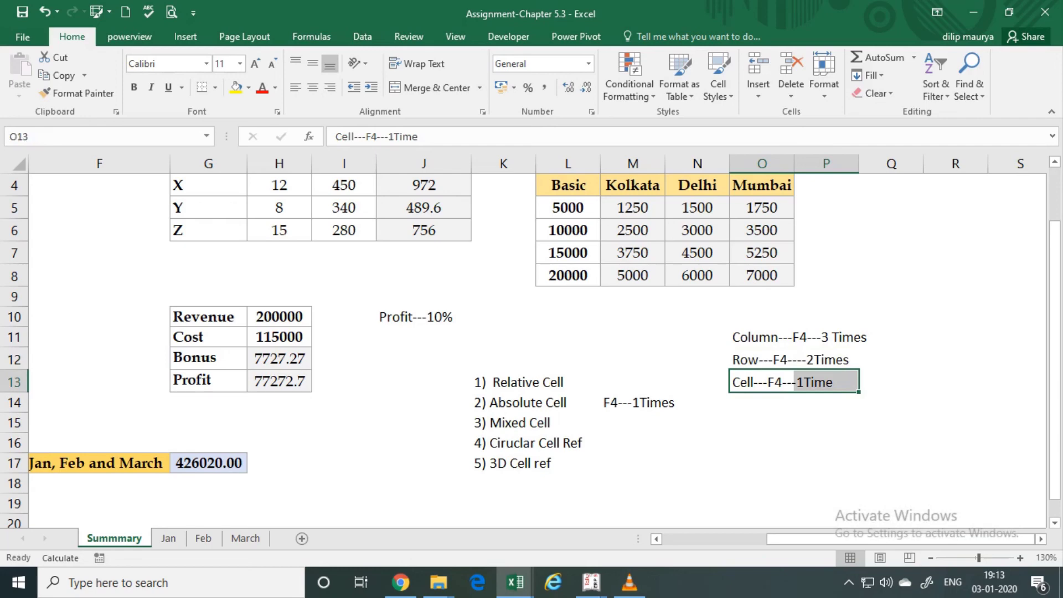
pyautogui.hscroll(-3, 532, 340)
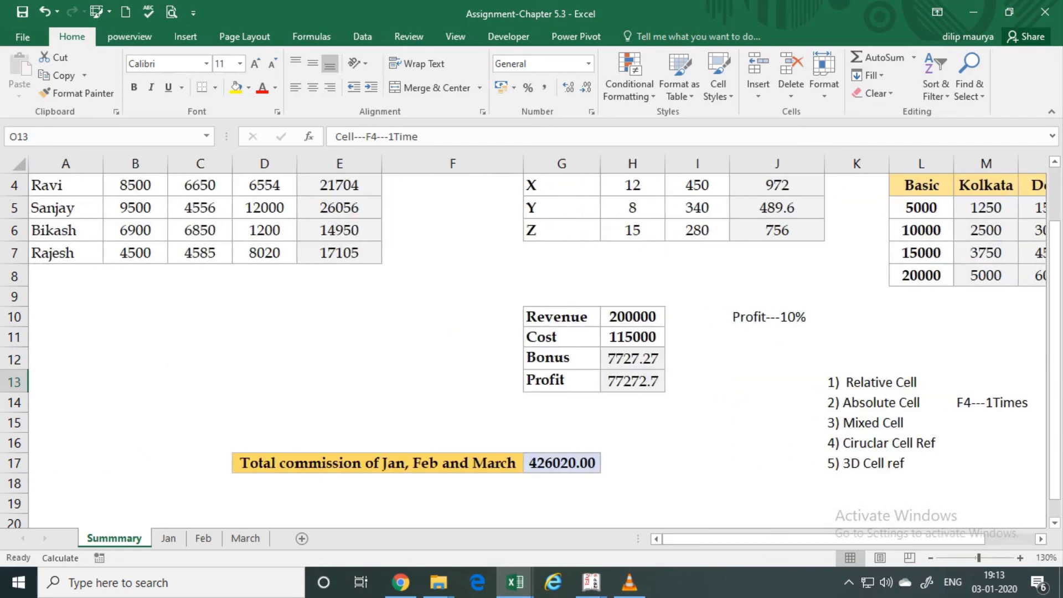
pyautogui.scroll(-2, 532, 351)
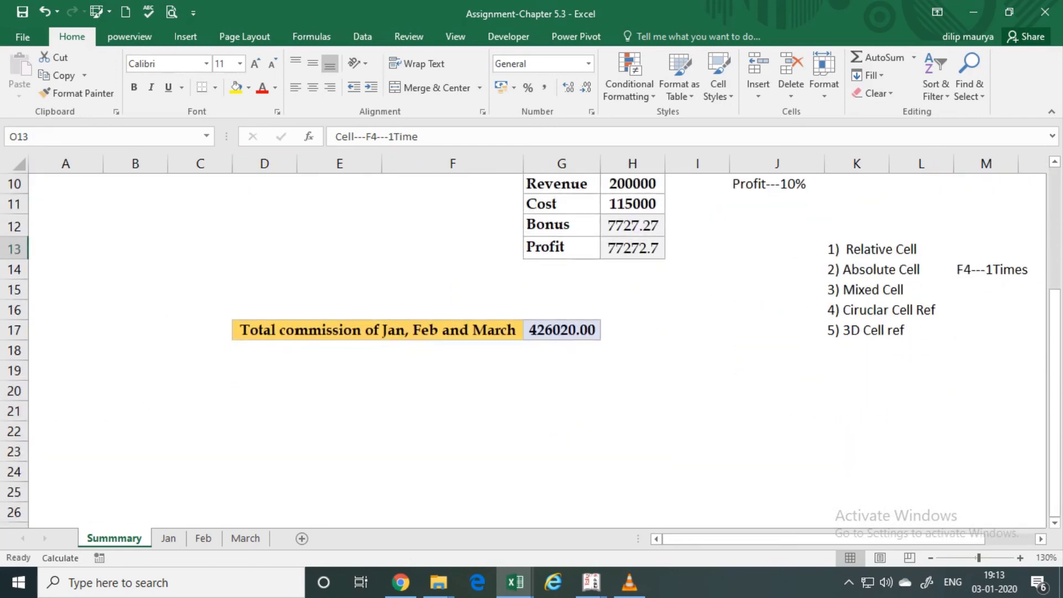
pyautogui.click(452, 390)
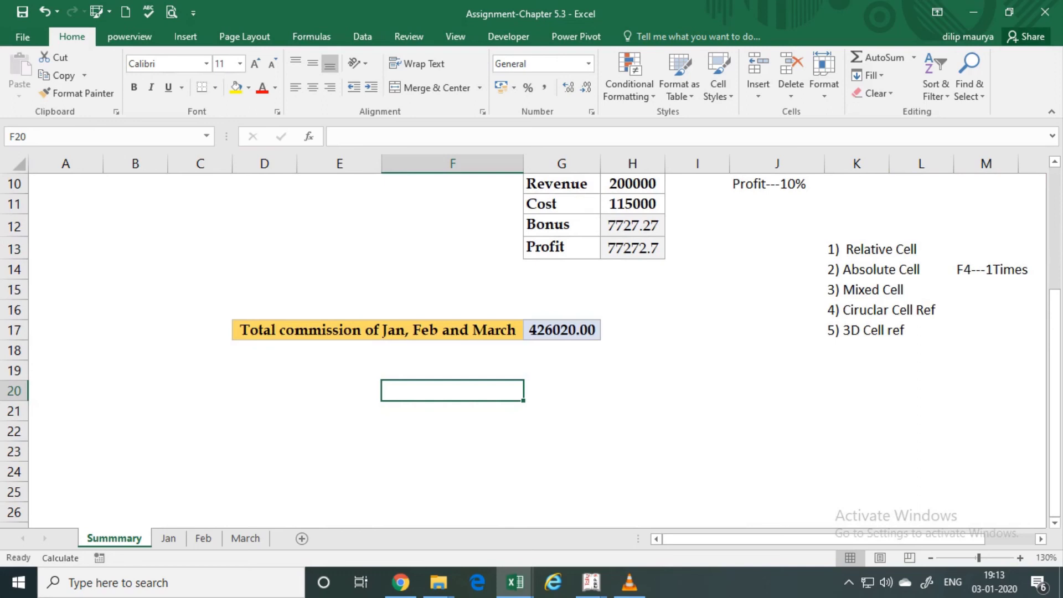
pyautogui.click(453, 370)
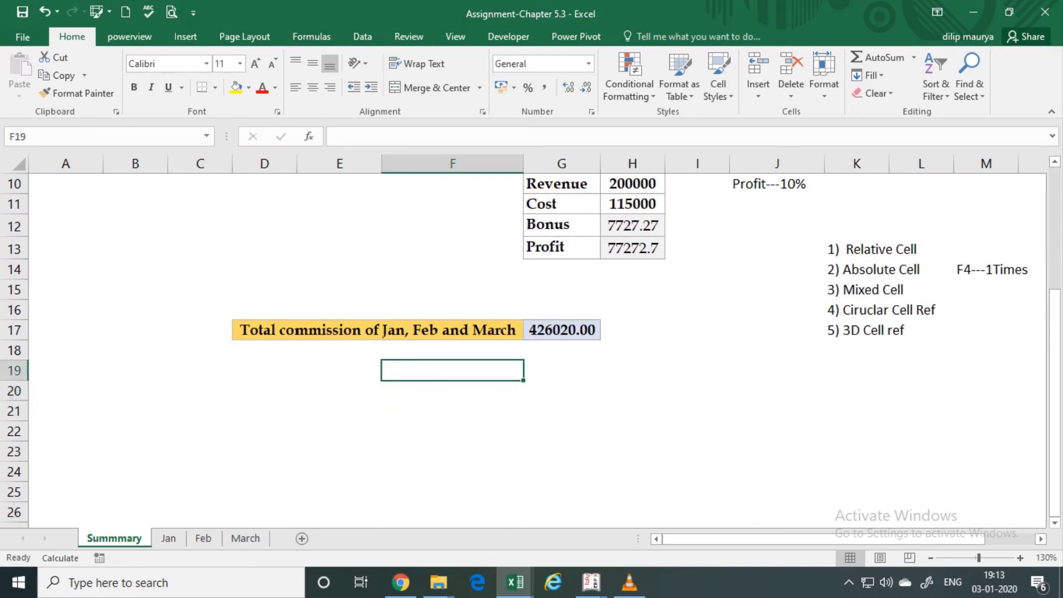
pyautogui.click(453, 390)
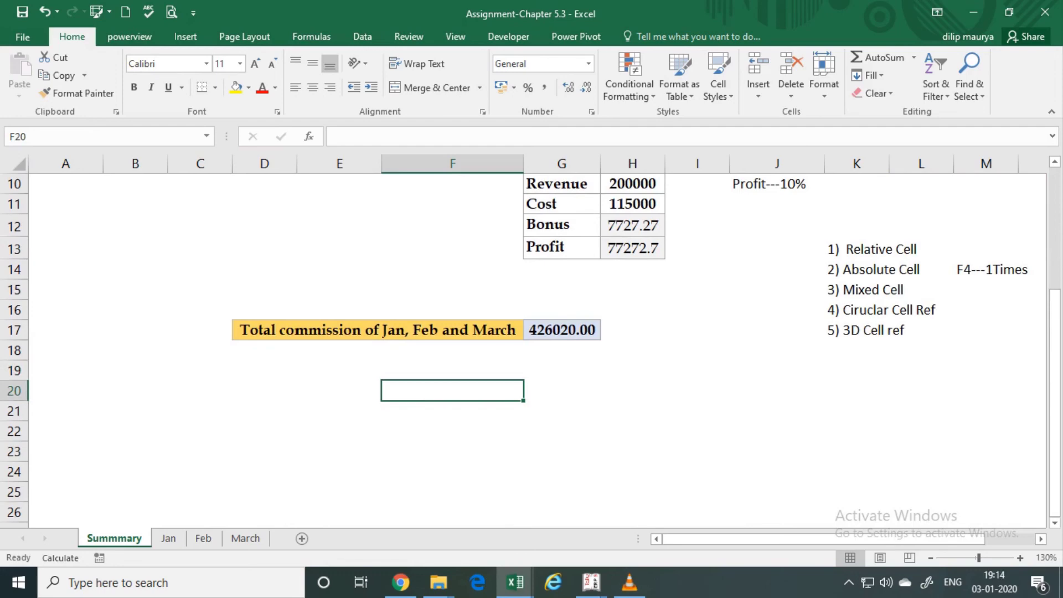
# Switch to the Chapter 5.3 workbook from the taskbar
pyautogui.hotkey('alt', 'Tab')
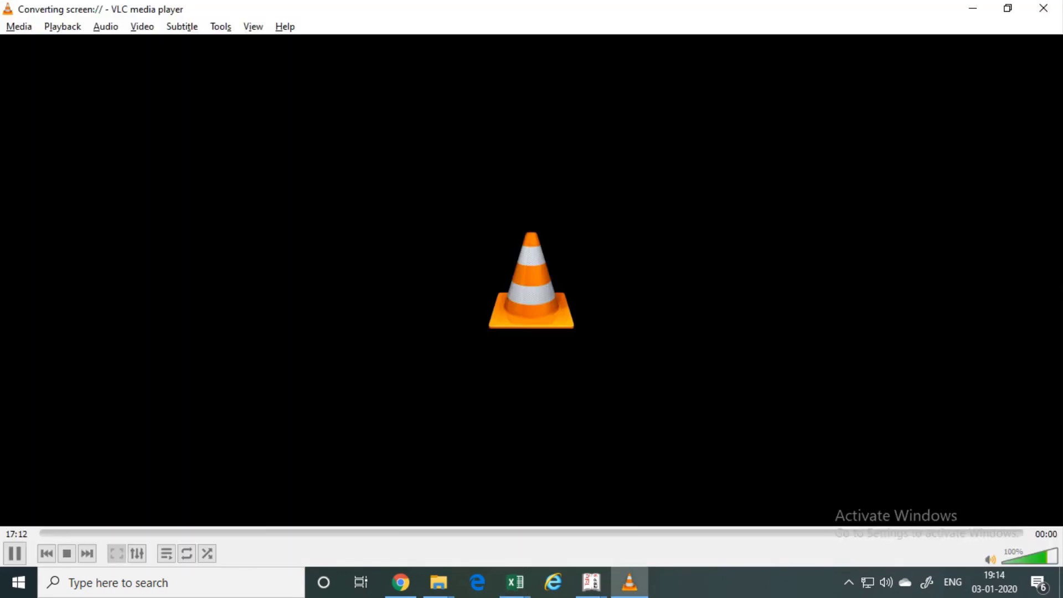
pyautogui.hotkey('alt', 'Tab')
pyautogui.click(516, 582)
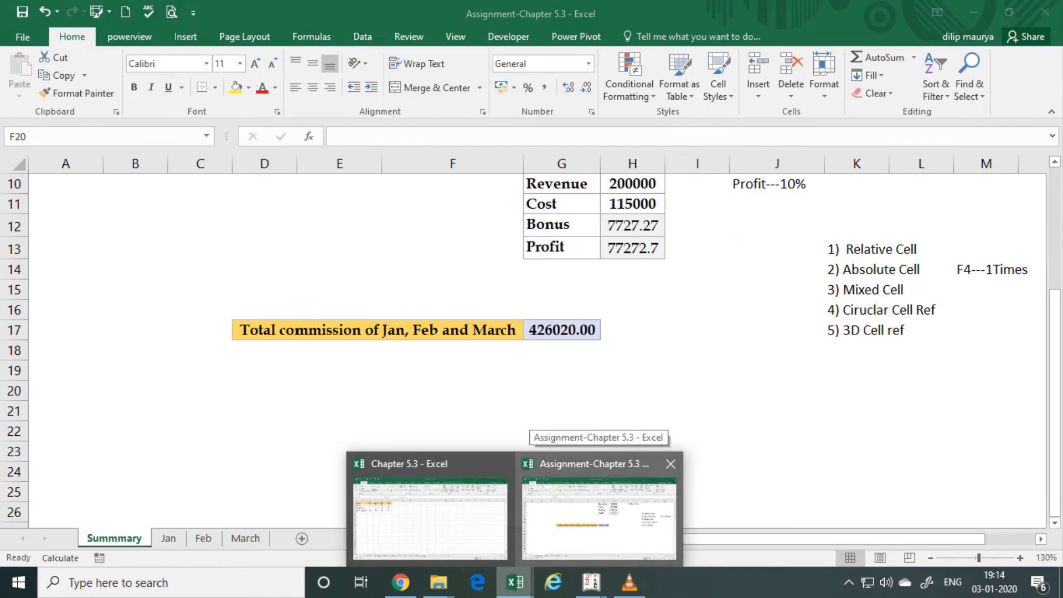
pyautogui.click(430, 518)
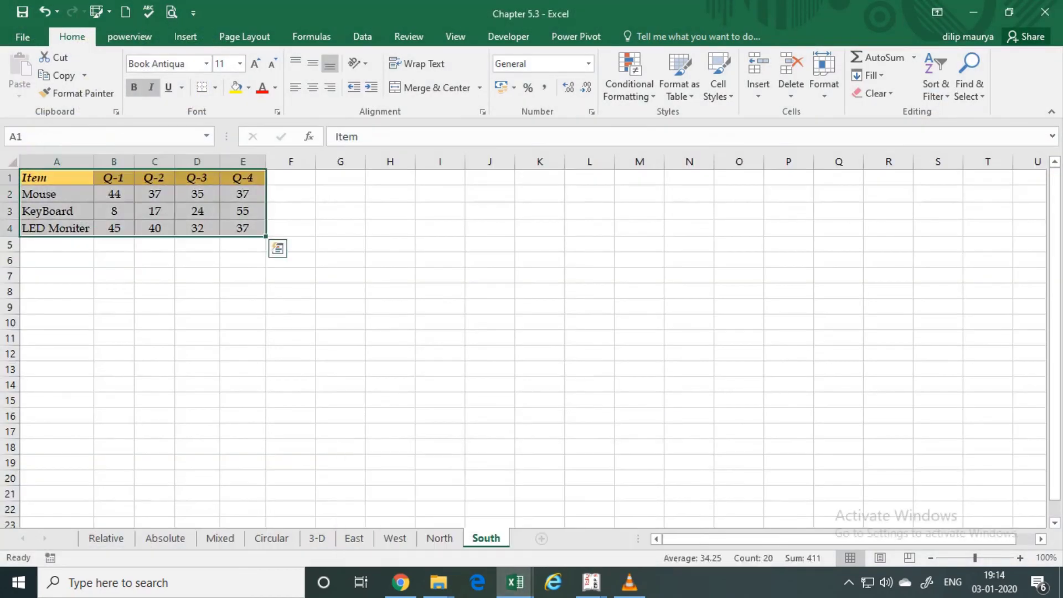
pyautogui.click(439, 400)
# Review the Relative, Absolute, Mixed, Circular, 3-D, East, West, North and South sheets
pyautogui.click(106, 538)
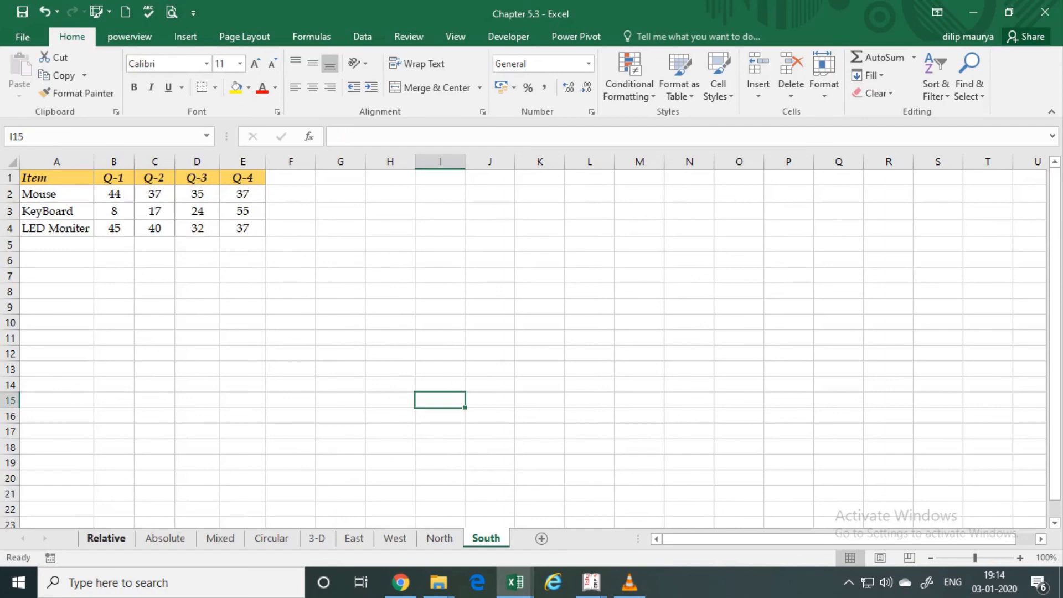
pyautogui.click(165, 539)
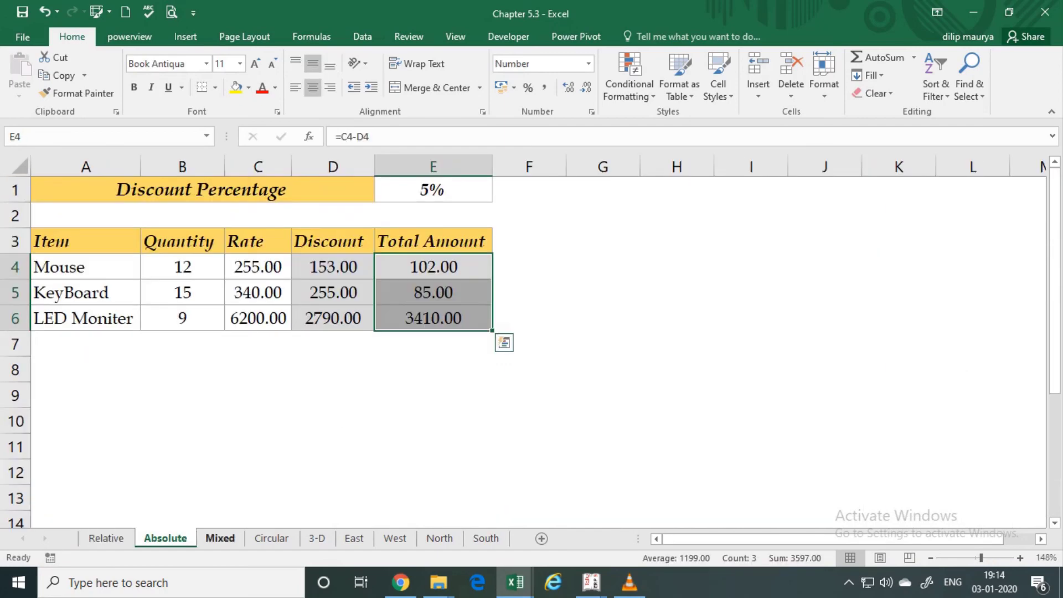
pyautogui.click(220, 539)
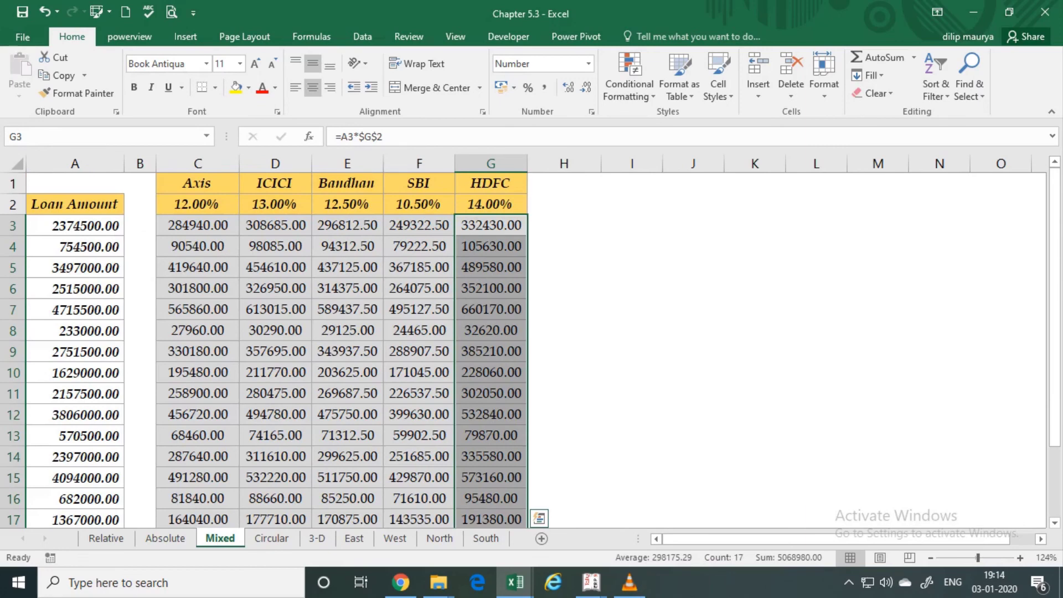
pyautogui.click(272, 539)
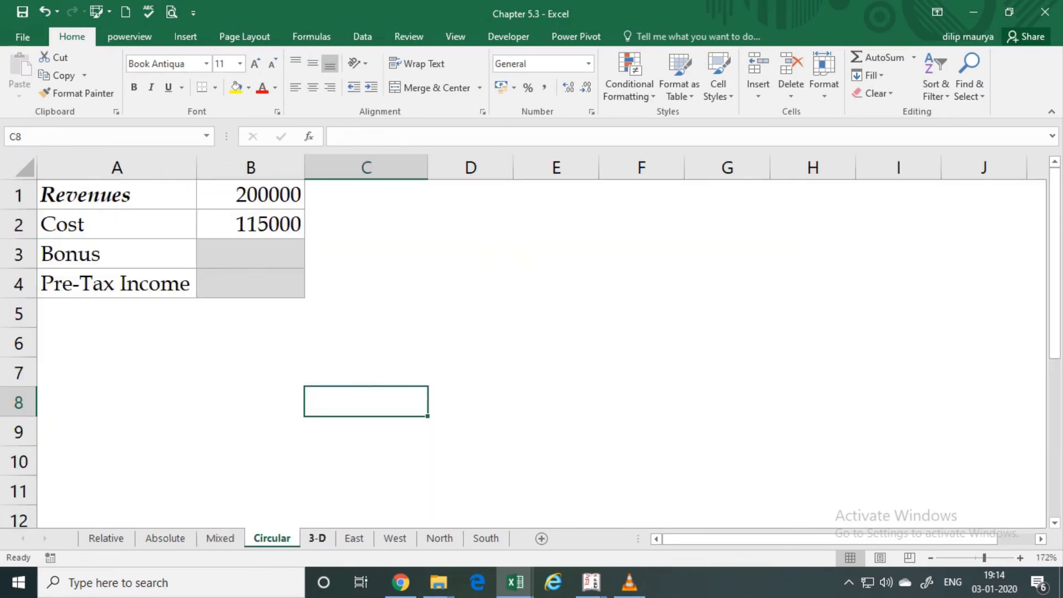
pyautogui.click(317, 538)
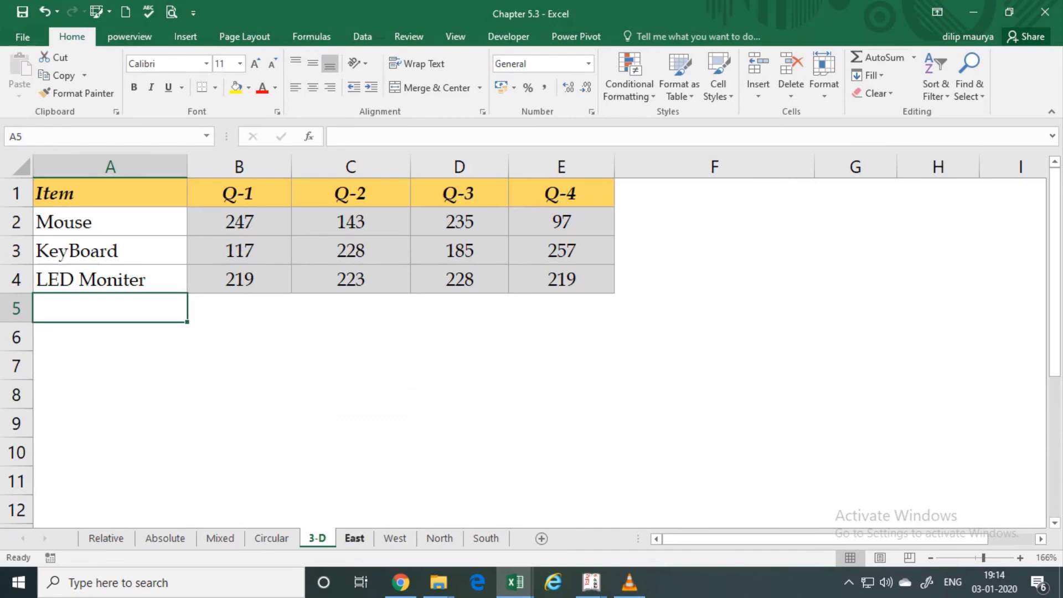
pyautogui.click(354, 538)
pyautogui.click(395, 538)
pyautogui.click(439, 538)
pyautogui.click(486, 539)
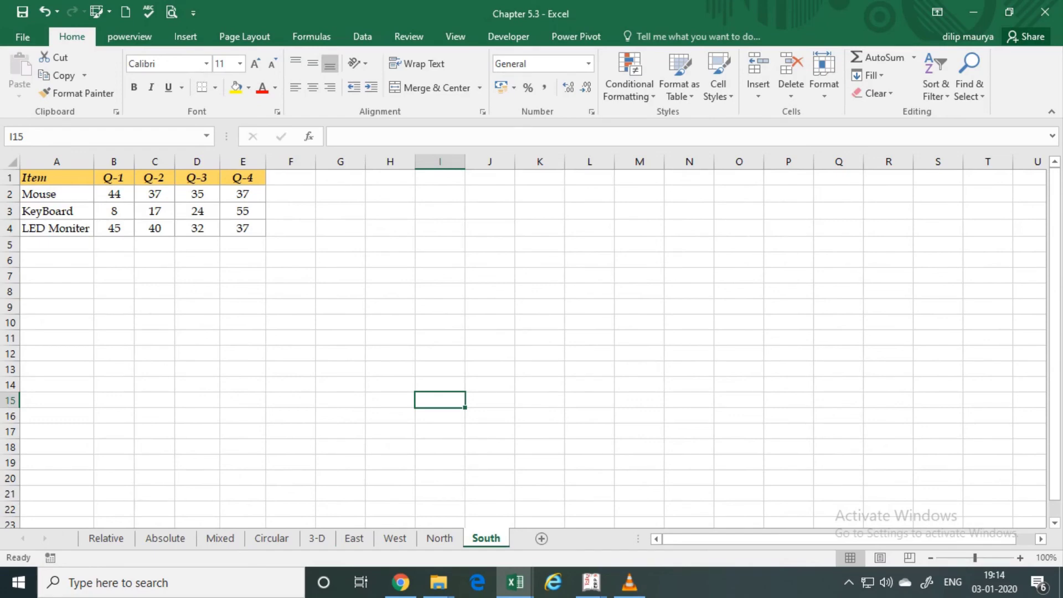
# Bring VLC media player forward and open its Open Media dialog
pyautogui.press('Up')
pyautogui.press('Up')
pyautogui.press('Up')
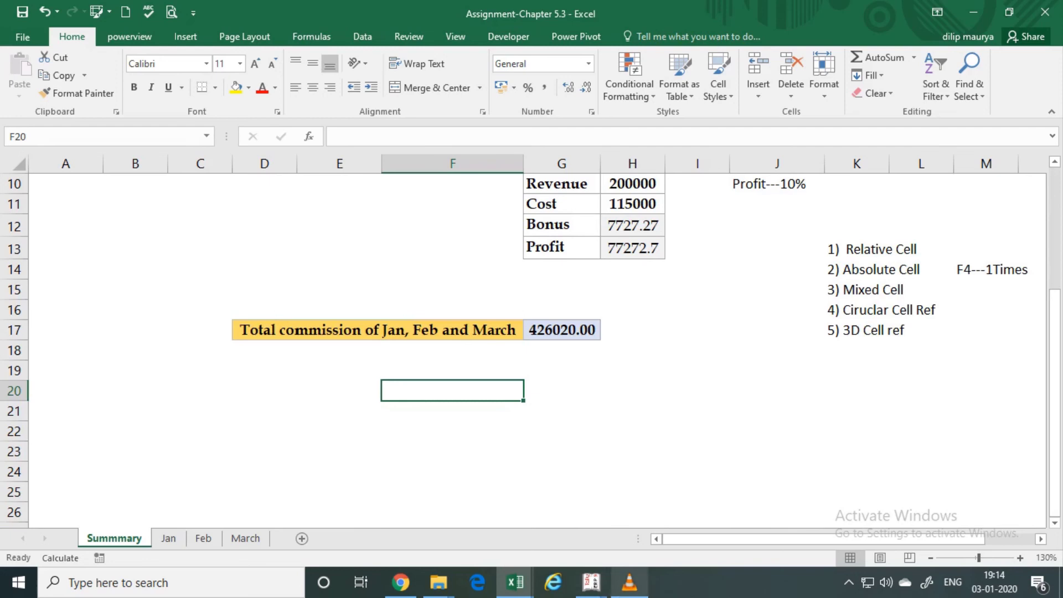
pyautogui.click(630, 582)
pyautogui.hotkey('ctrl', 'o')
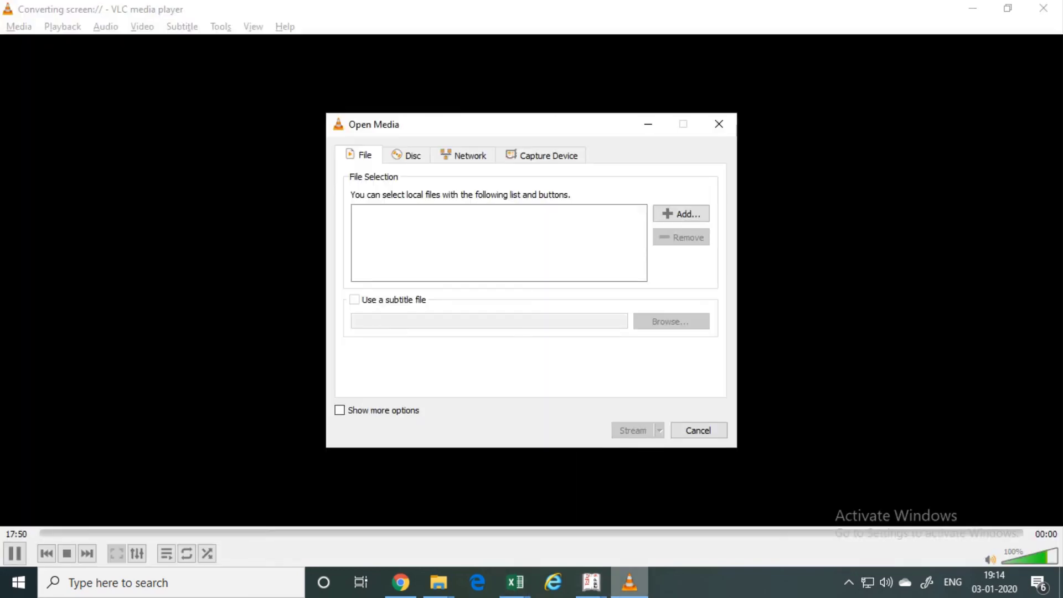